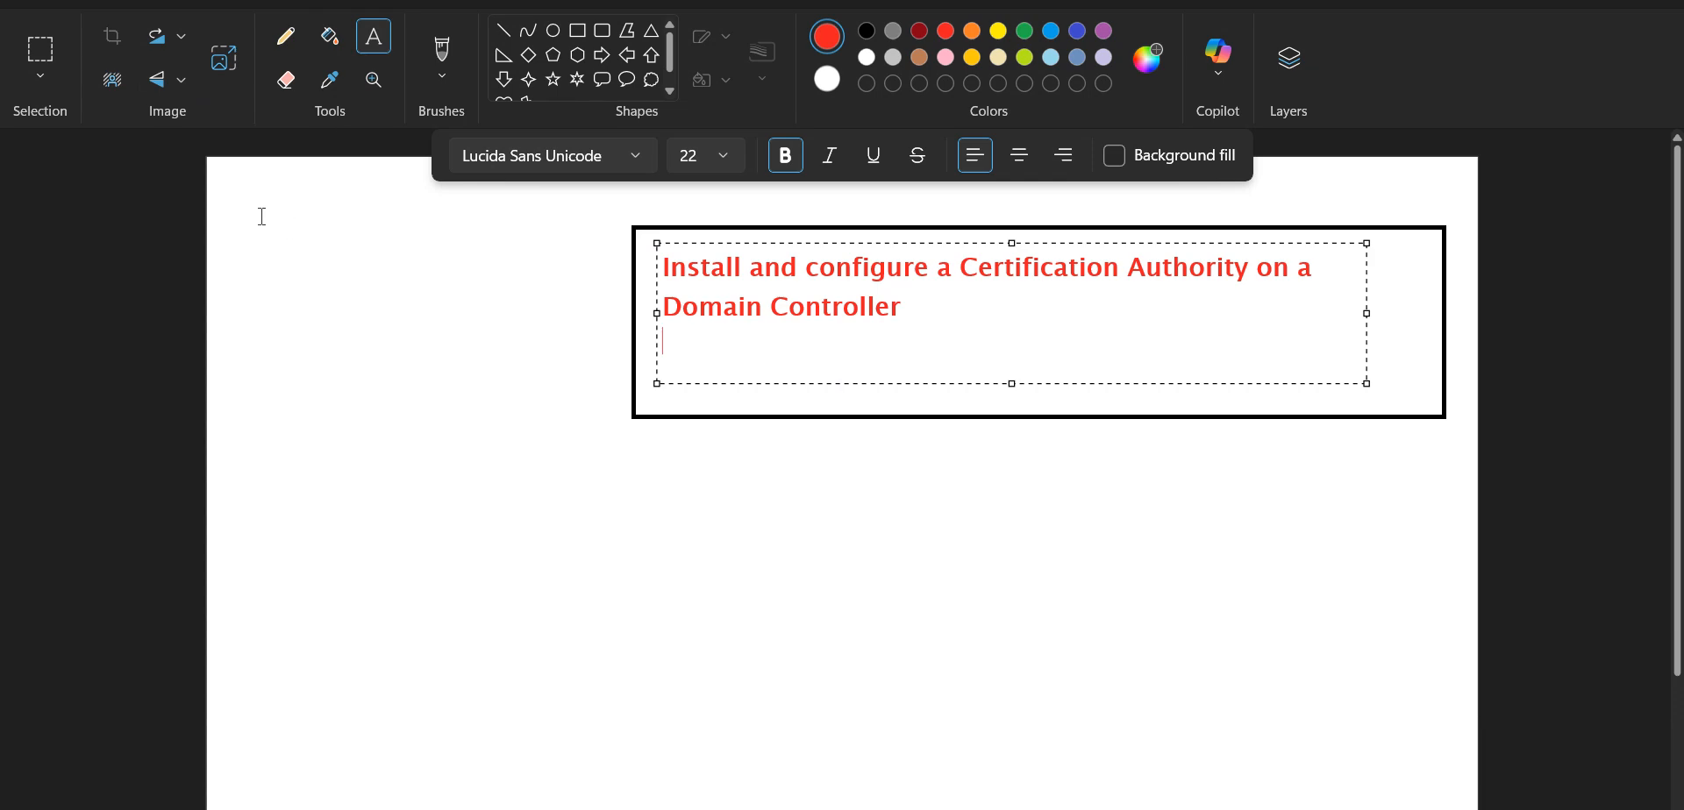
# Add a text note in the blank area beside the boxed title with the lines "ADFS" and "-self-signed CA"
pyautogui.write('aDF')
pyautogui.press('BackSpace')
pyautogui.press('BackSpace')
pyautogui.press('BackSpace')
pyautogui.write('ADF')
pyautogui.write('S')
pyautogui.write('-self-signe')
pyautogui.write('d ')
pyautogui.write('s')
pyautogui.press('BackSpace')
pyautogui.write('CA')
pyautogui.press('Return')
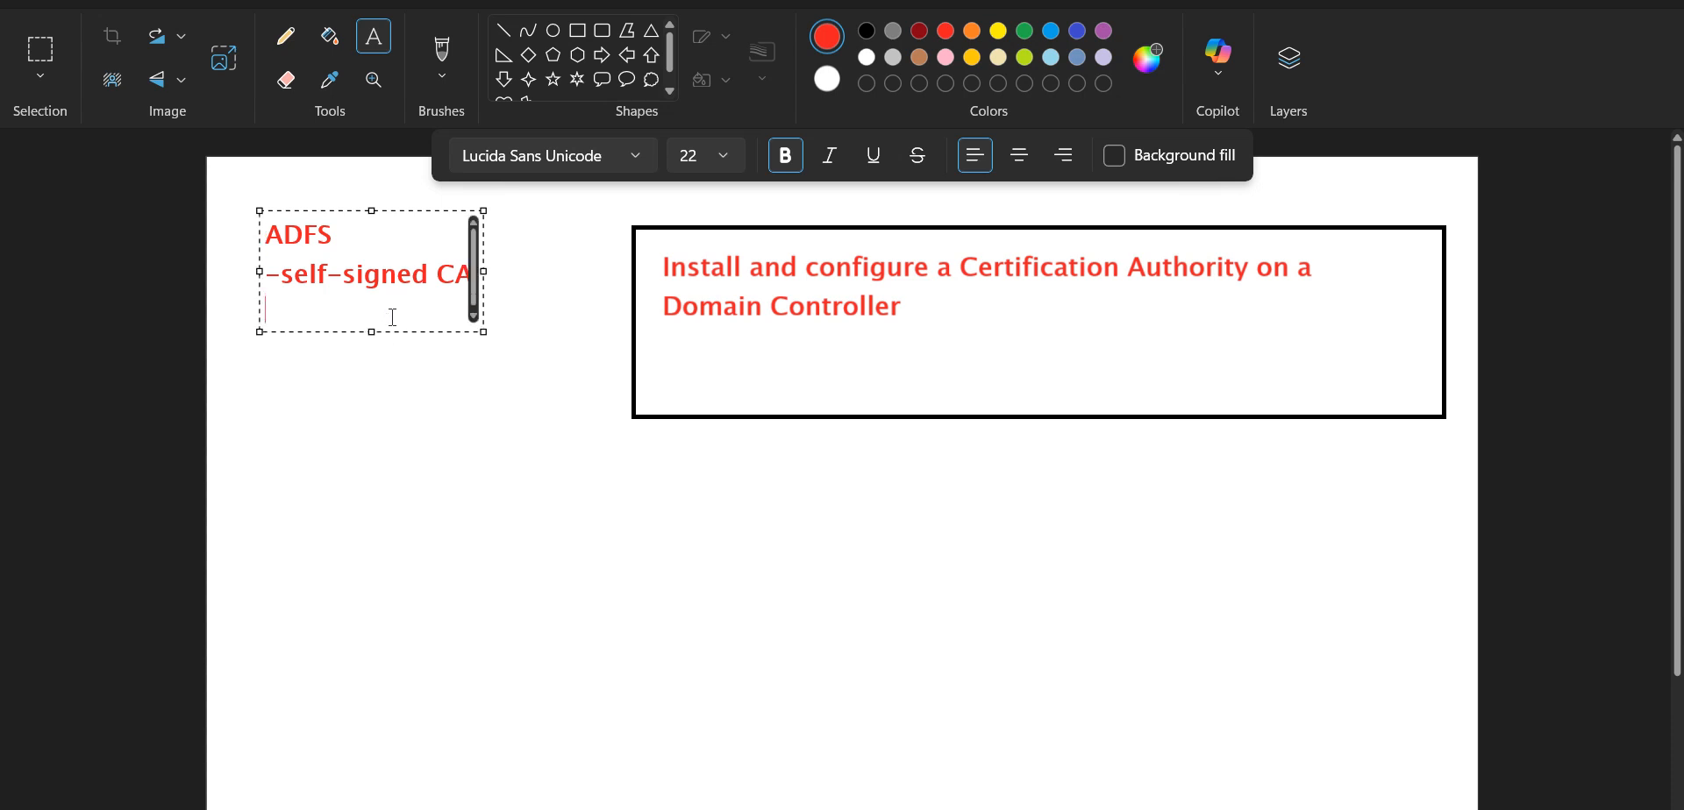
# Add the lines "-root CA" and "-valid signature" to the ADFS note, finish it and set the drawing colour to black
pyautogui.write('-')
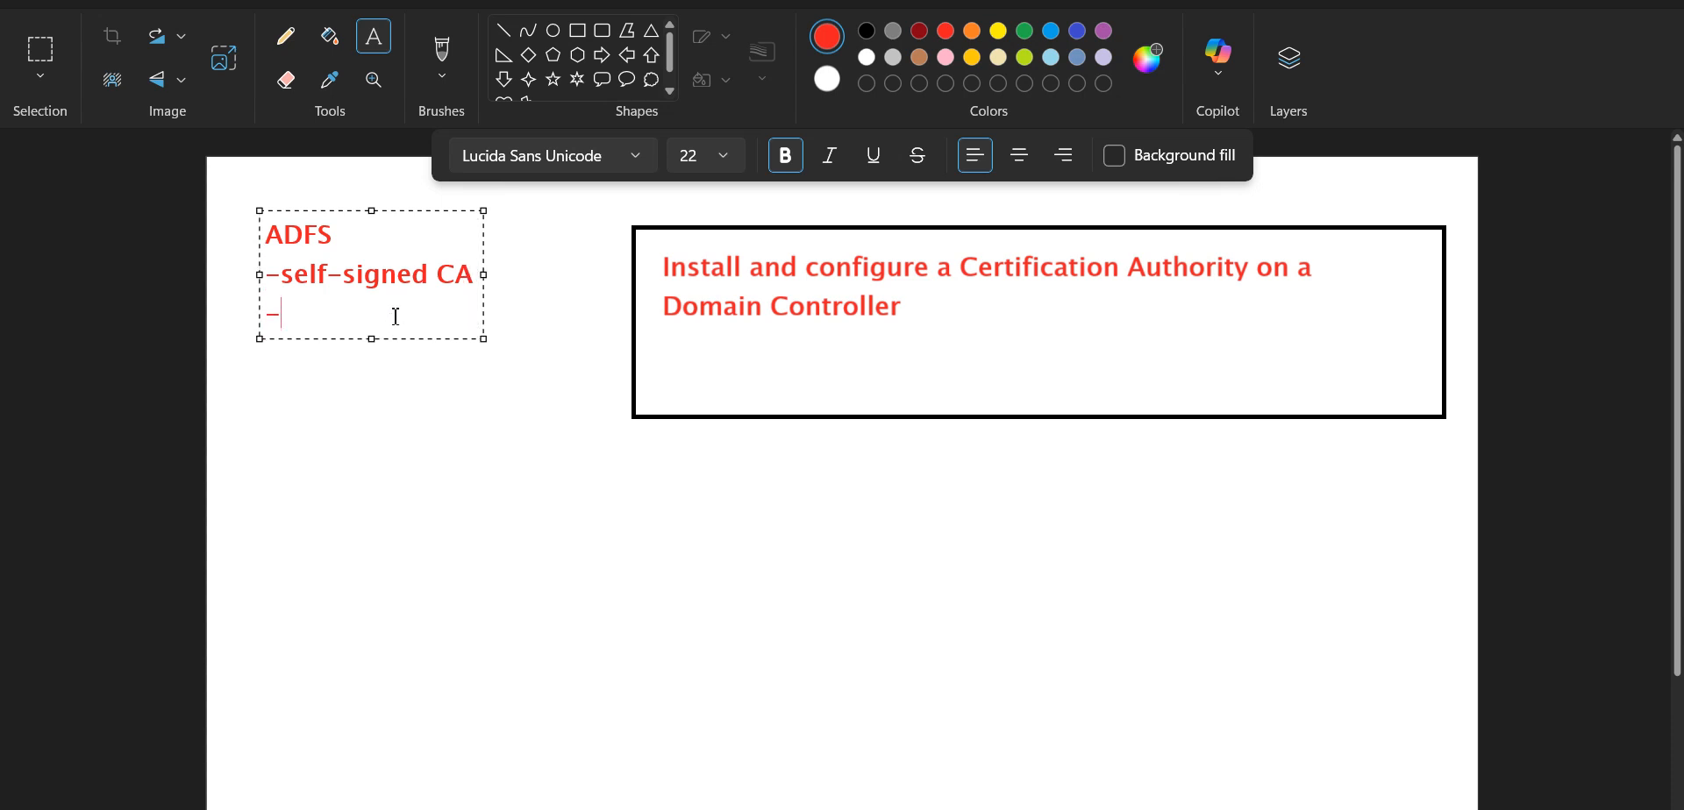
pyautogui.write('CA')
pyautogui.write('root')
pyautogui.press('Return')
pyautogui.write('-valid si')
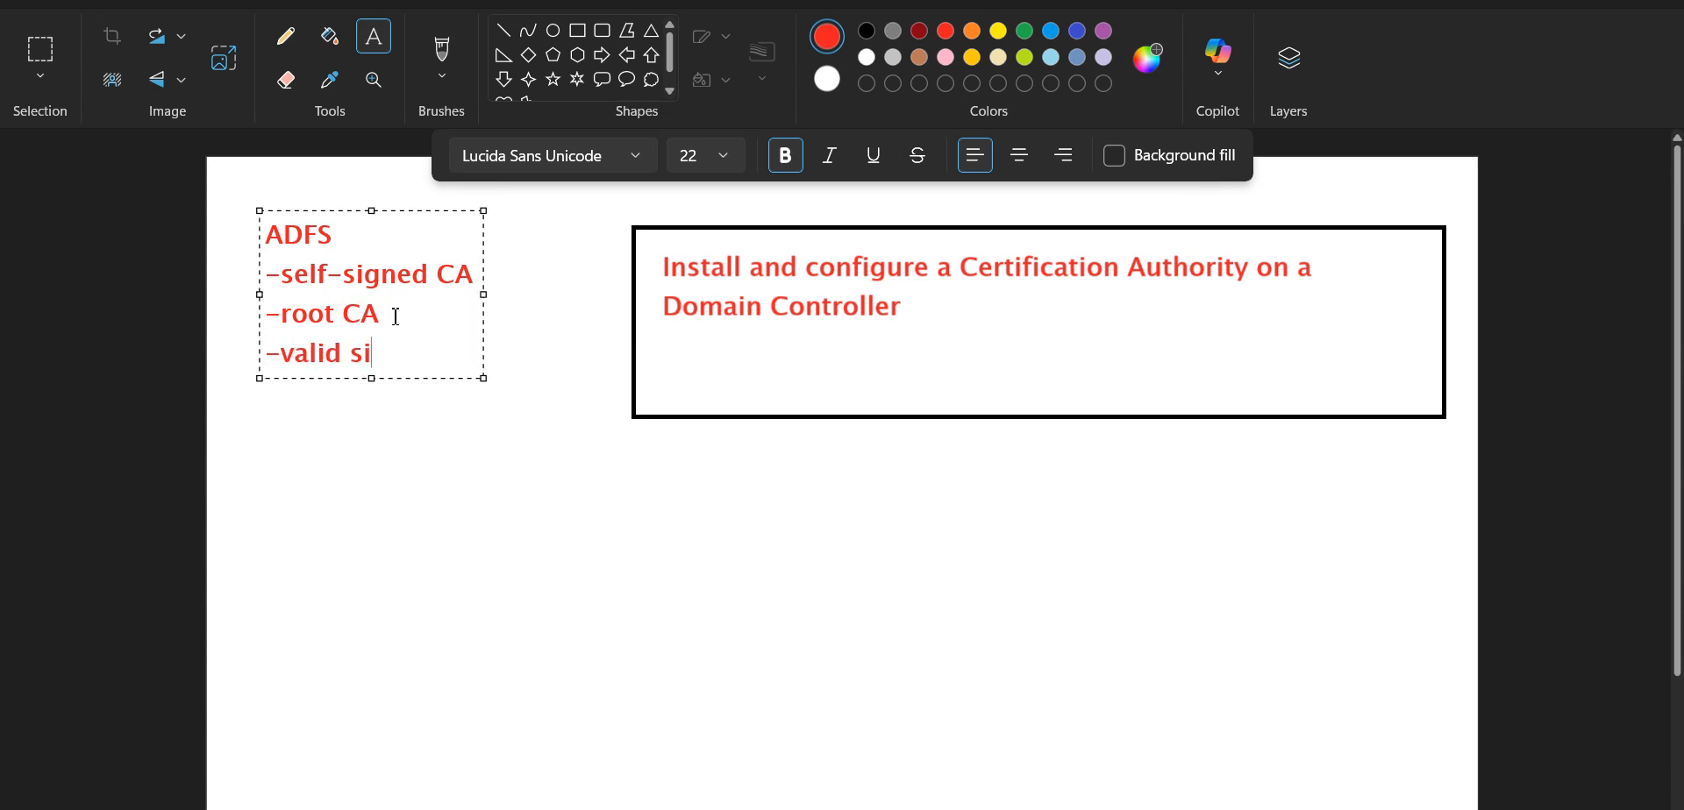
pyautogui.write('gnature')
pyautogui.click(920, 314)
pyautogui.click(868, 33)
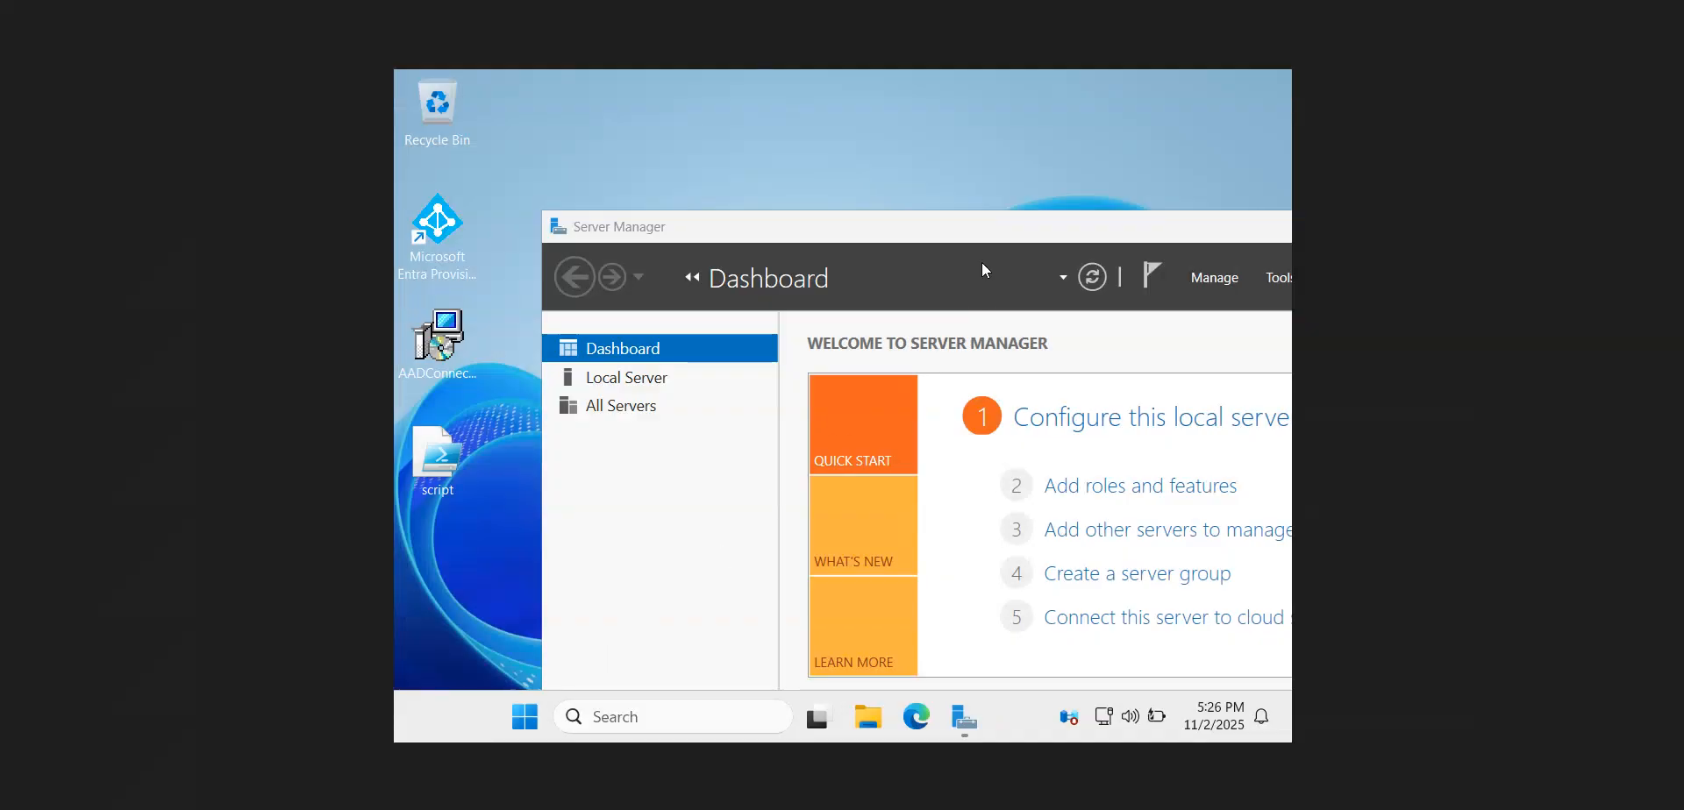
# Switch to the Server2025 virtual machine and review the Domain Administrator prerequisite in the ChatGPT guide
pyautogui.moveTo(989, 231); pyautogui.dragTo(814, 84)
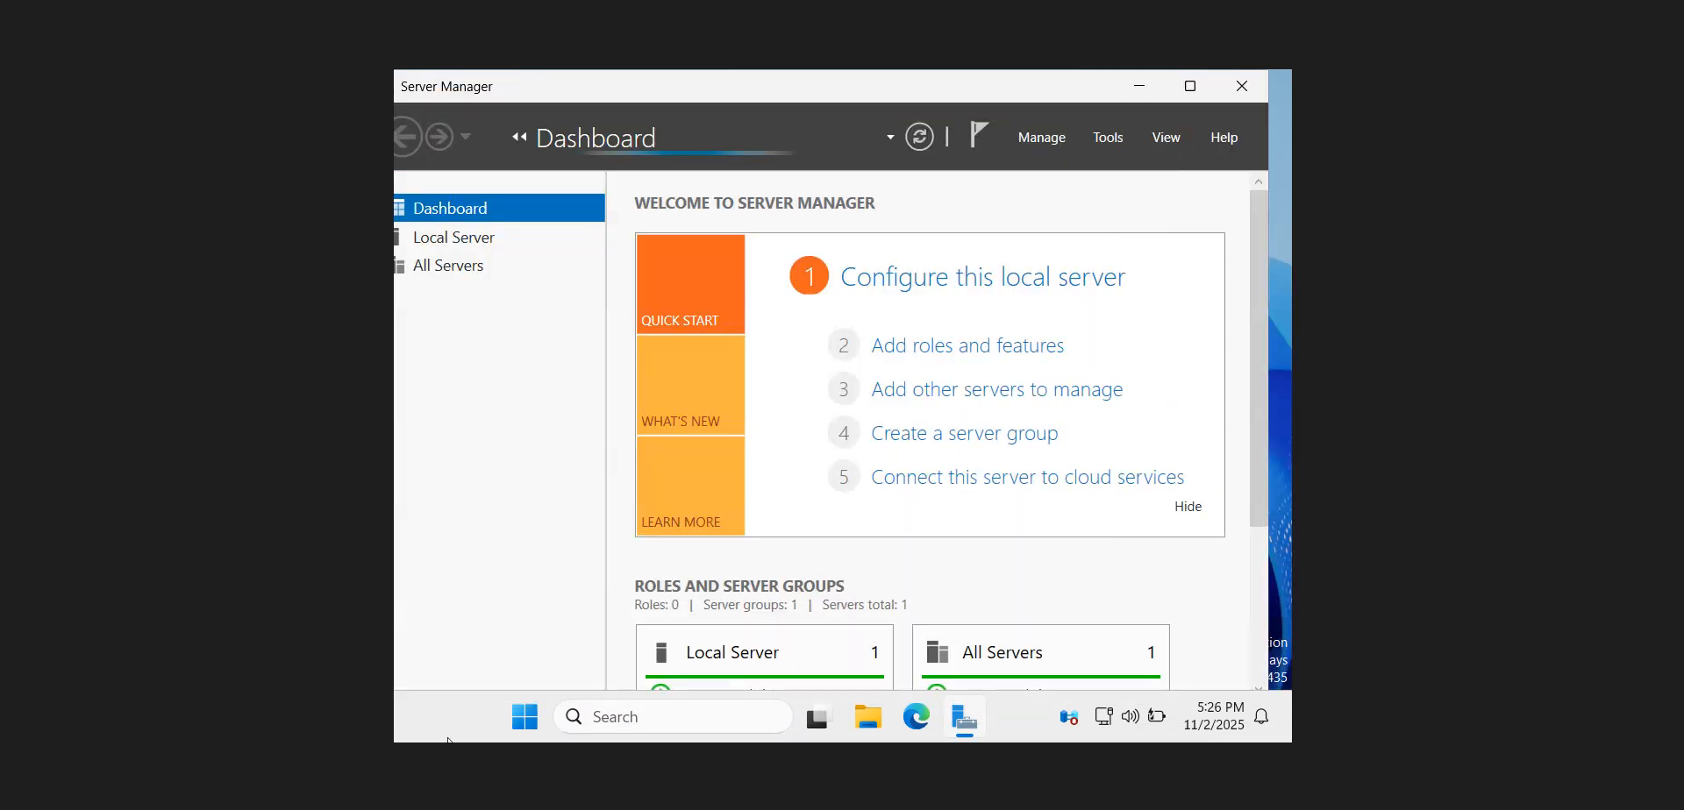
pyautogui.click(346, 722)
pyautogui.click(314, 294)
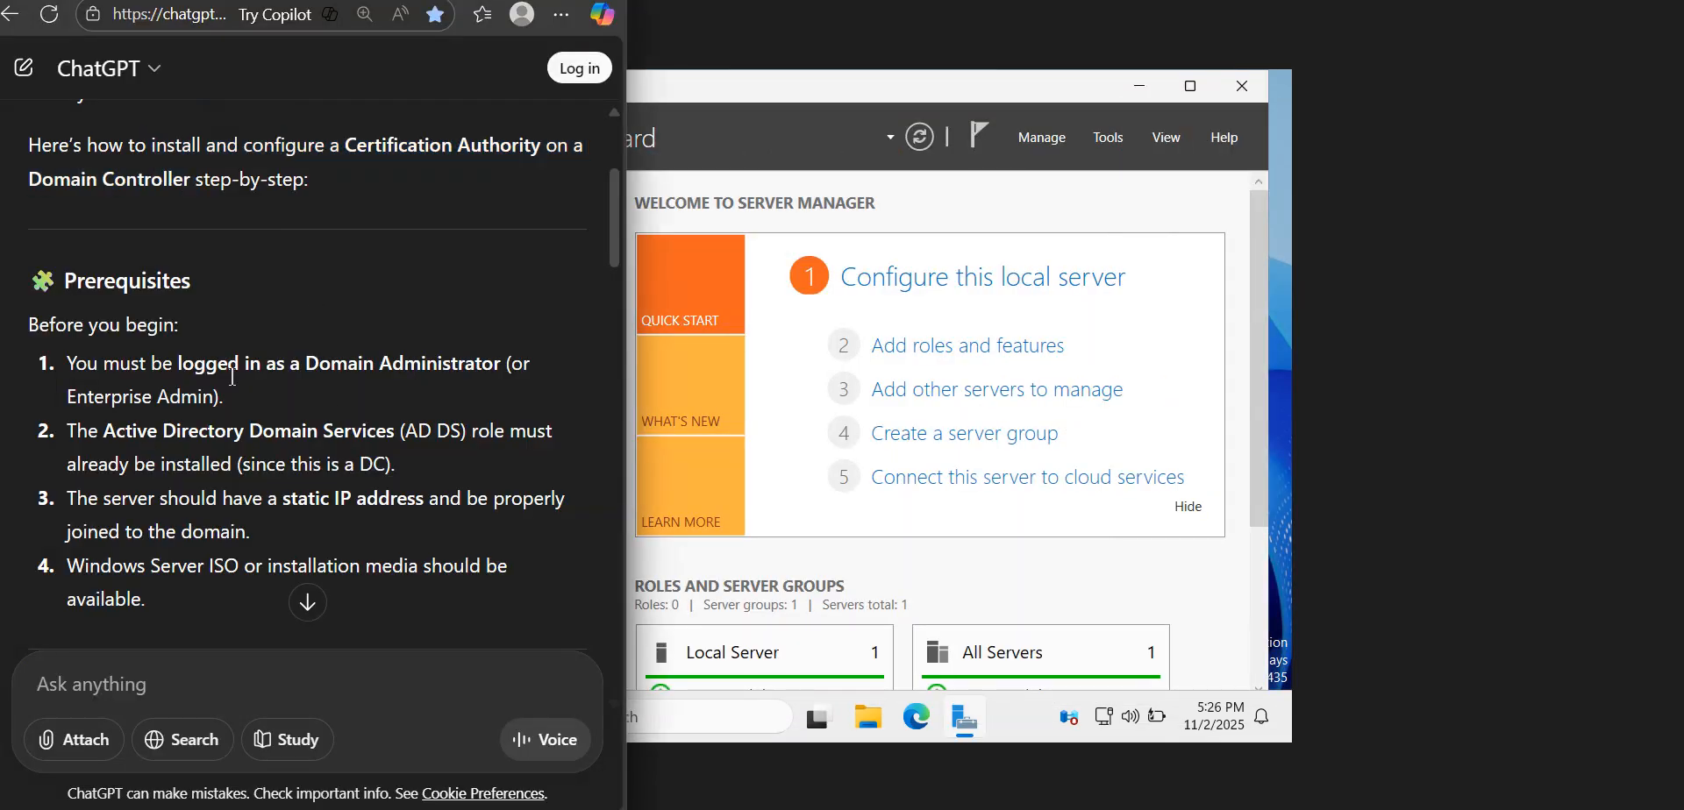
pyautogui.moveTo(307, 365); pyautogui.dragTo(463, 380)
pyautogui.click(825, 318)
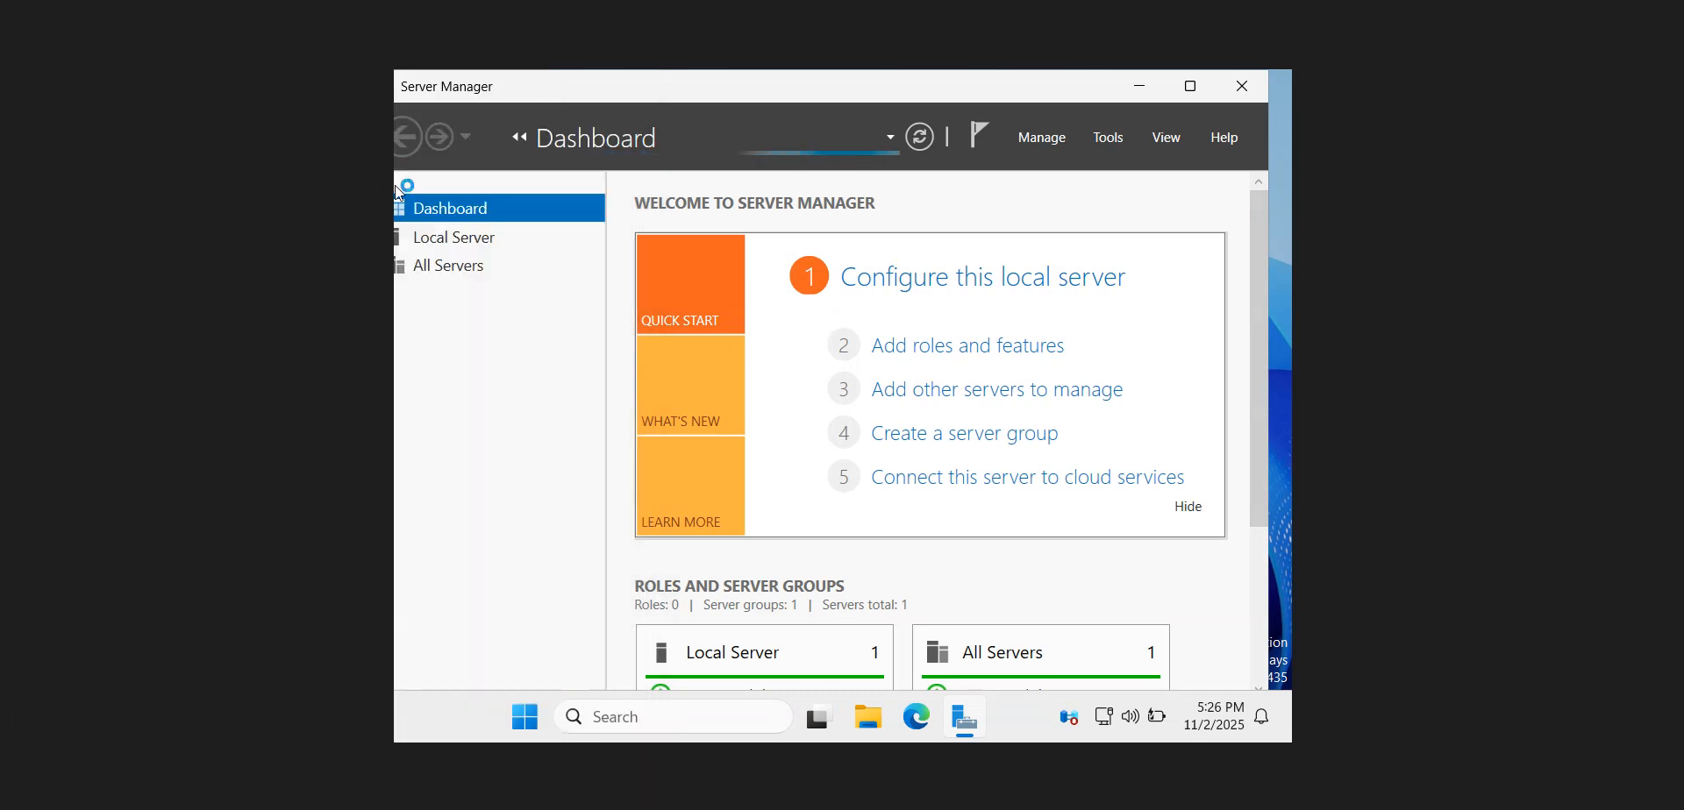
pyautogui.click(444, 809)
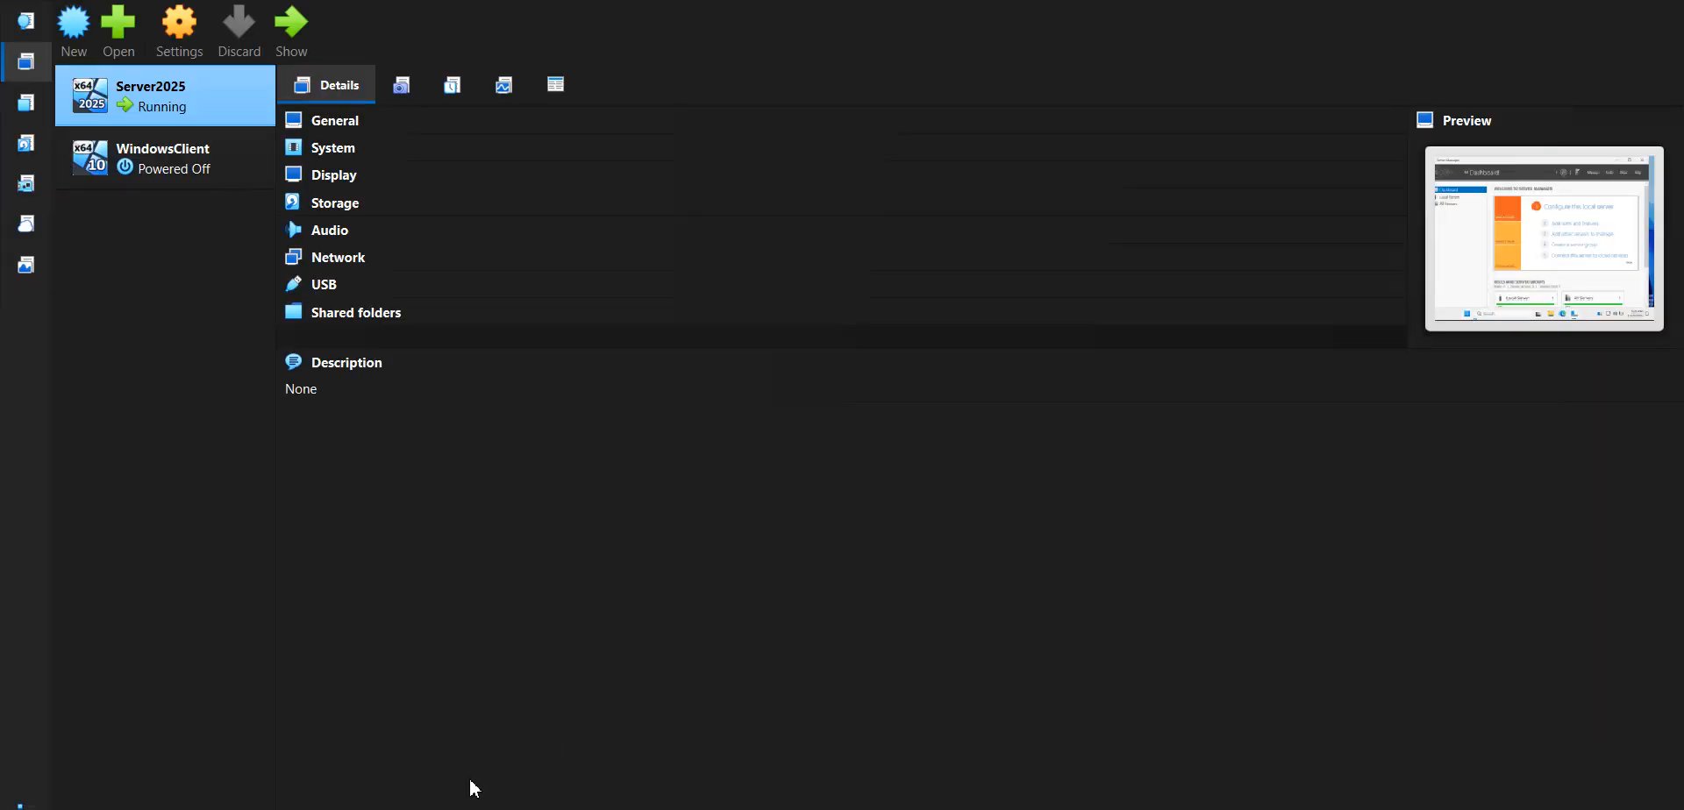
pyautogui.click(438, 809)
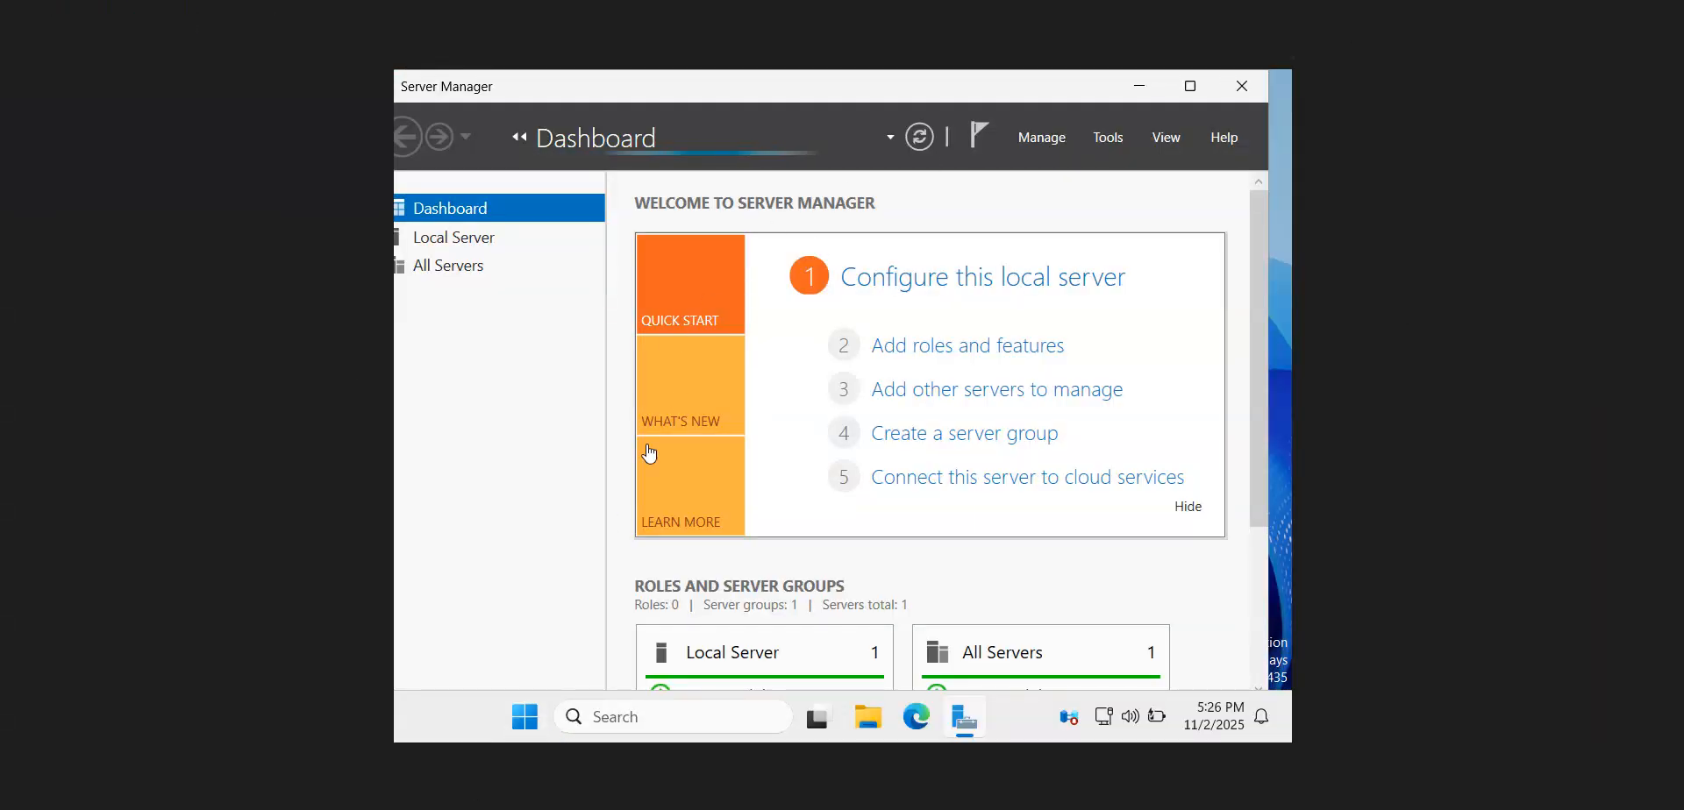
pyautogui.click(349, 809)
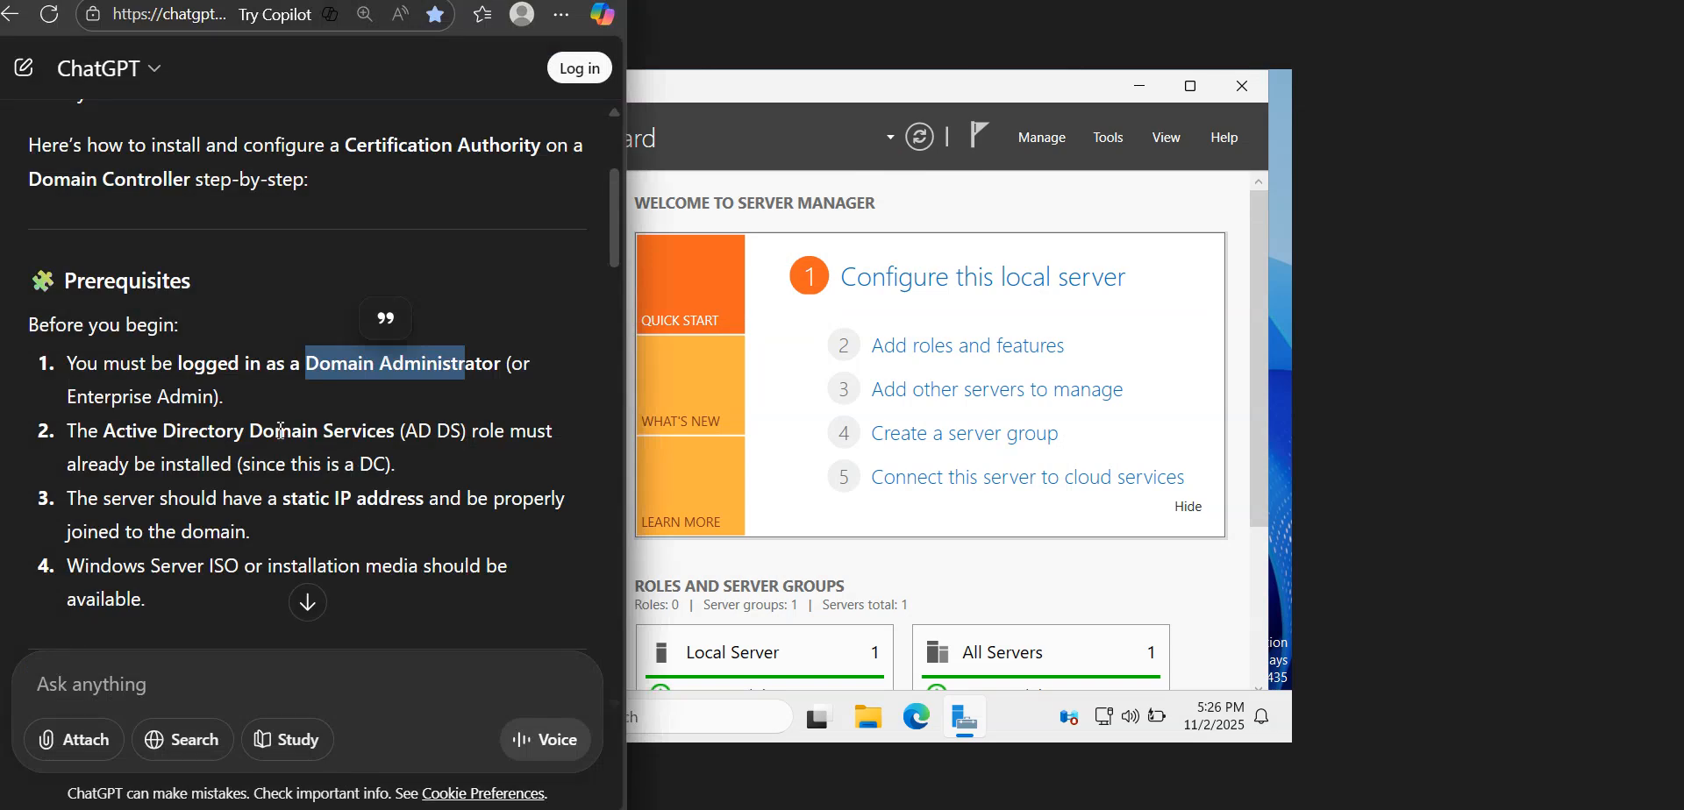
pyautogui.click(208, 407)
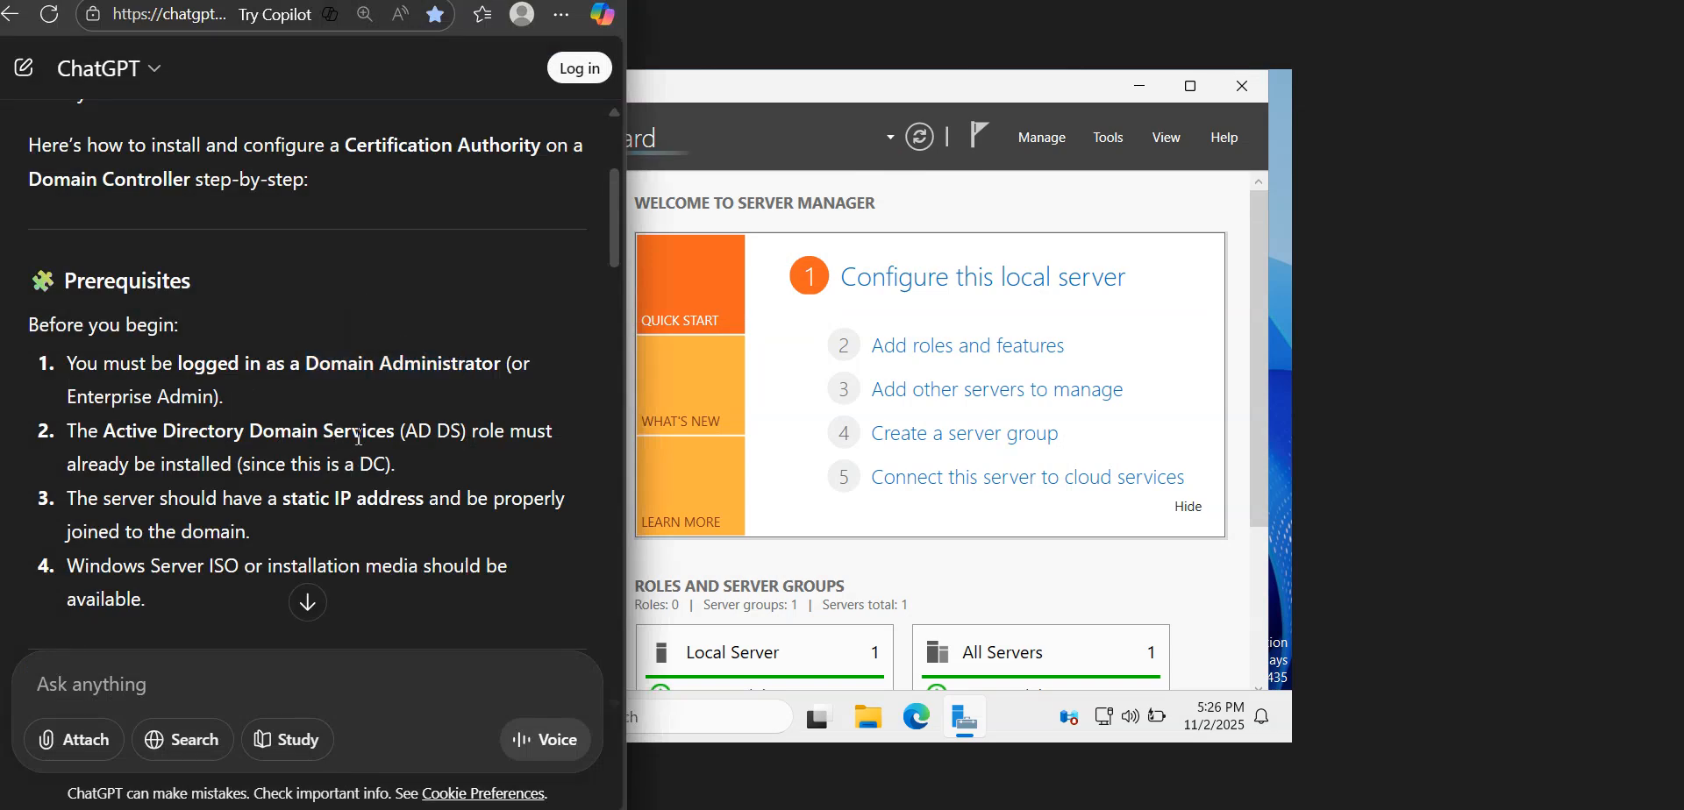
# Check Server Manager's administrative tools for the AD DS prerequisite and read the guide's static IP address requirement
pyautogui.click(1118, 152)
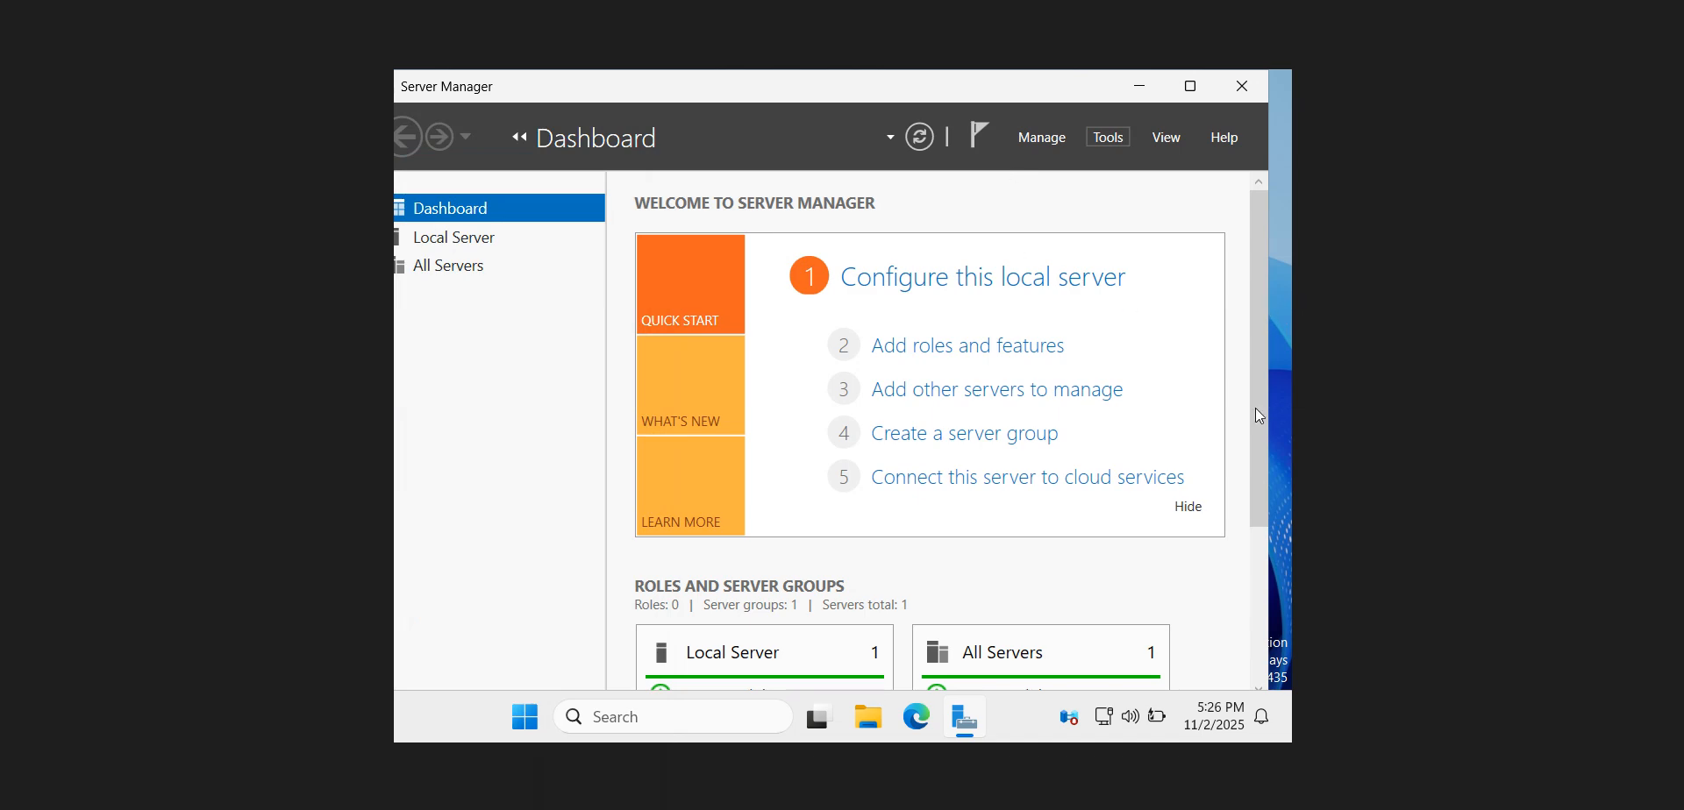
pyautogui.hotkey('alt', 'Tab')
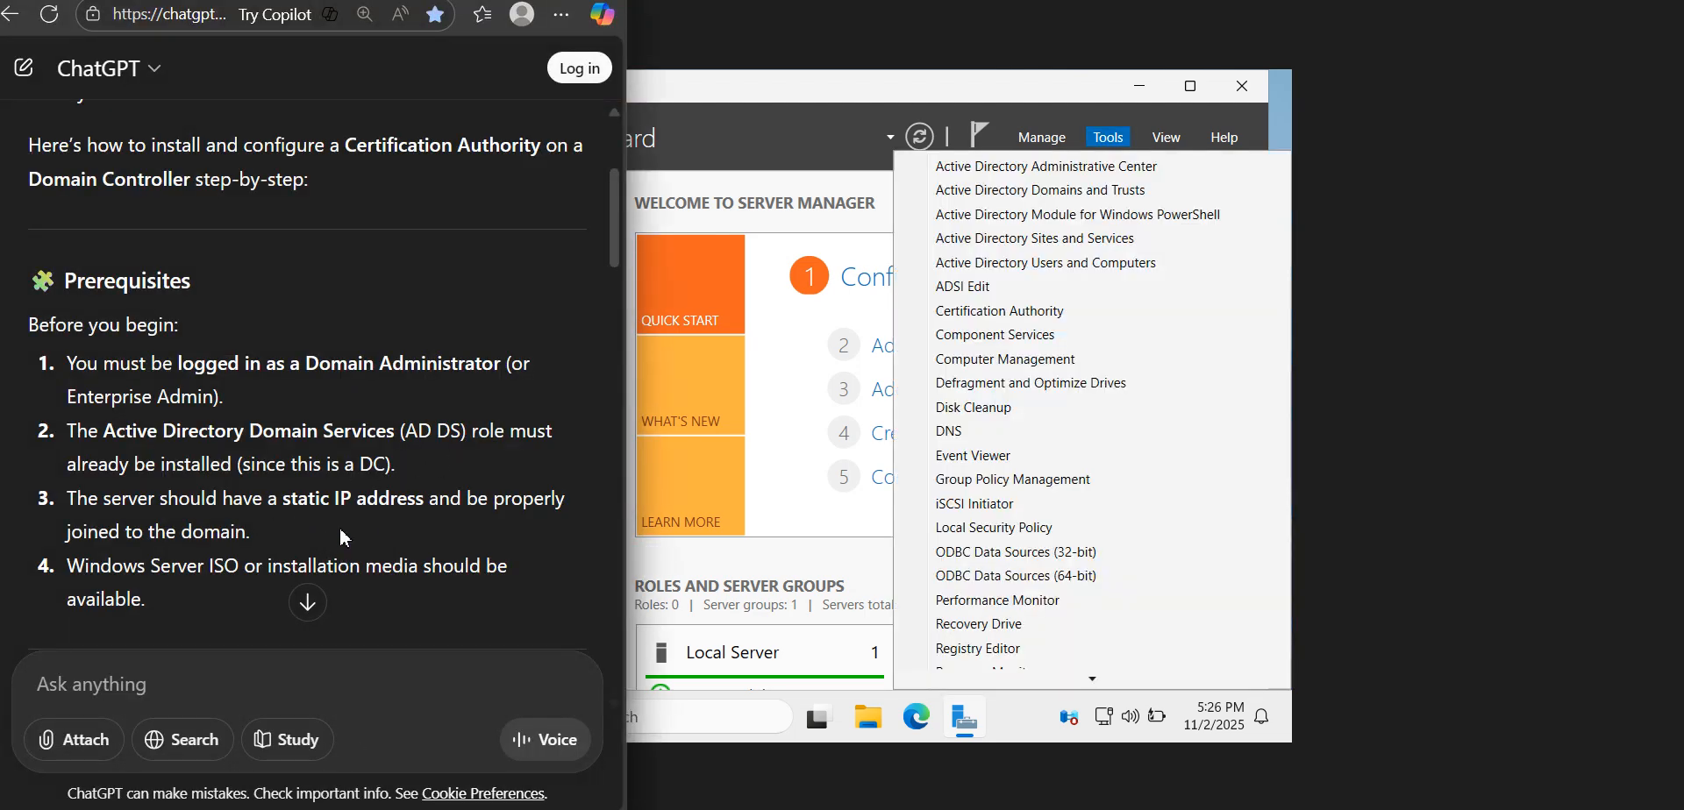
pyautogui.moveTo(263, 498); pyautogui.dragTo(267, 521)
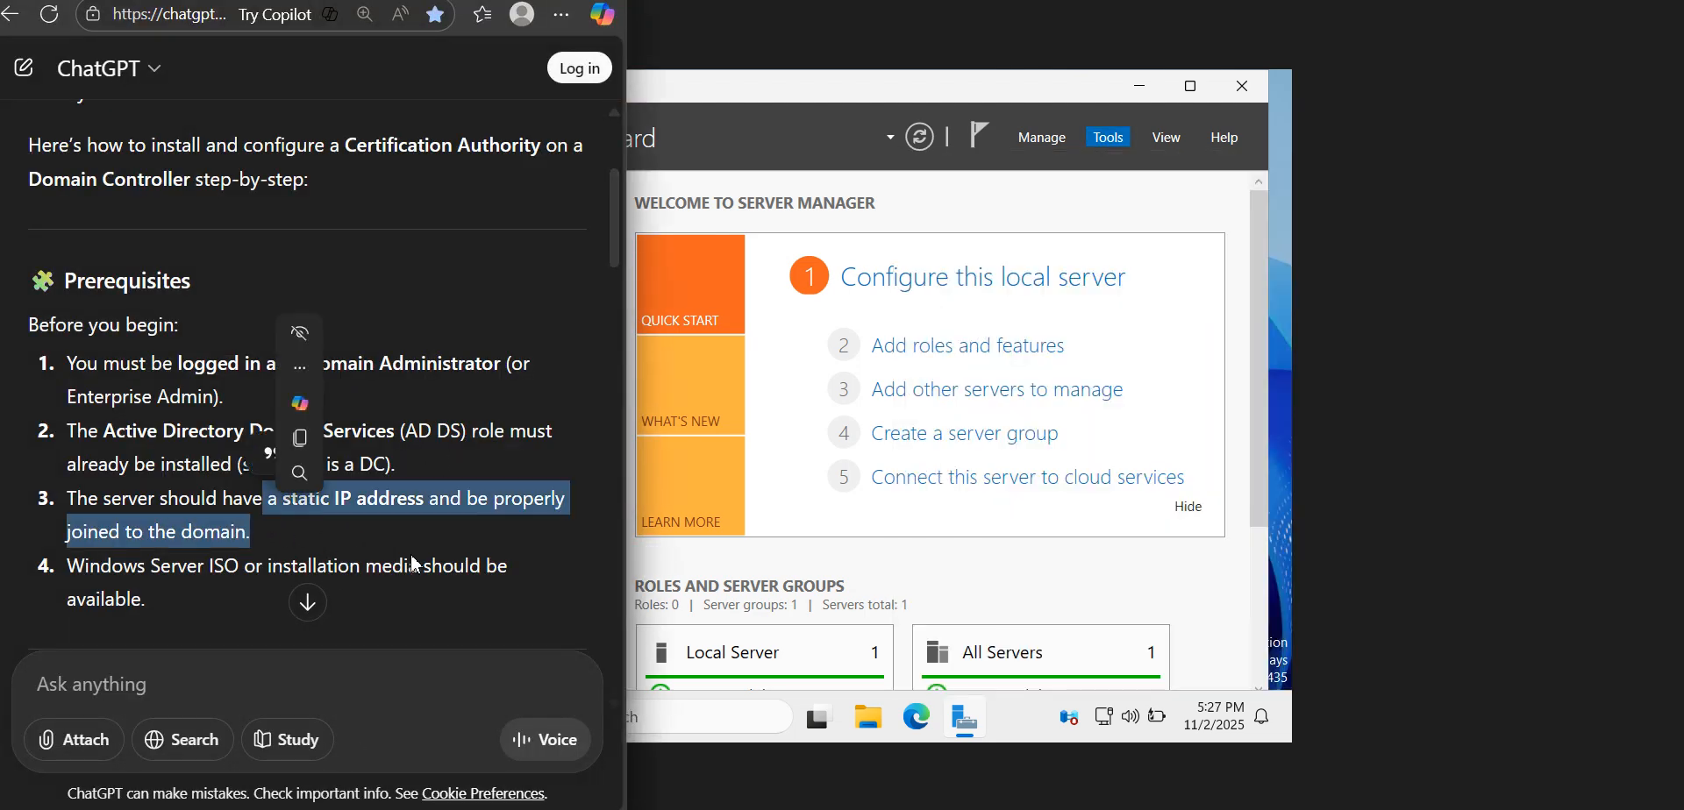
pyautogui.click(512, 551)
# View the Local Server properties in Server Manager and check which account is signed in to the server
pyautogui.click(1228, 272)
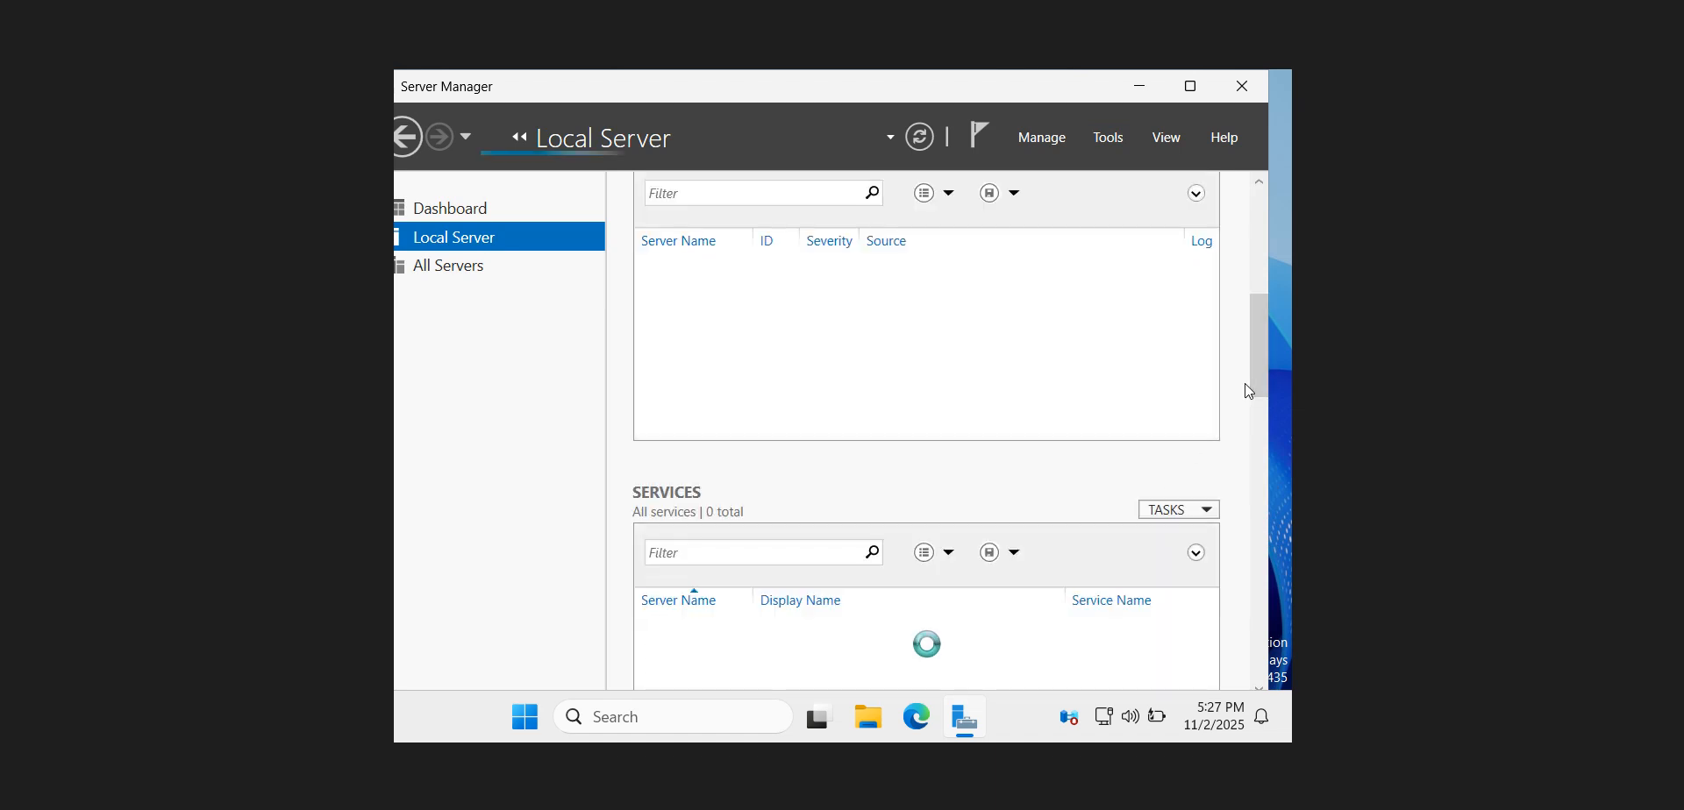
pyautogui.click(1255, 239)
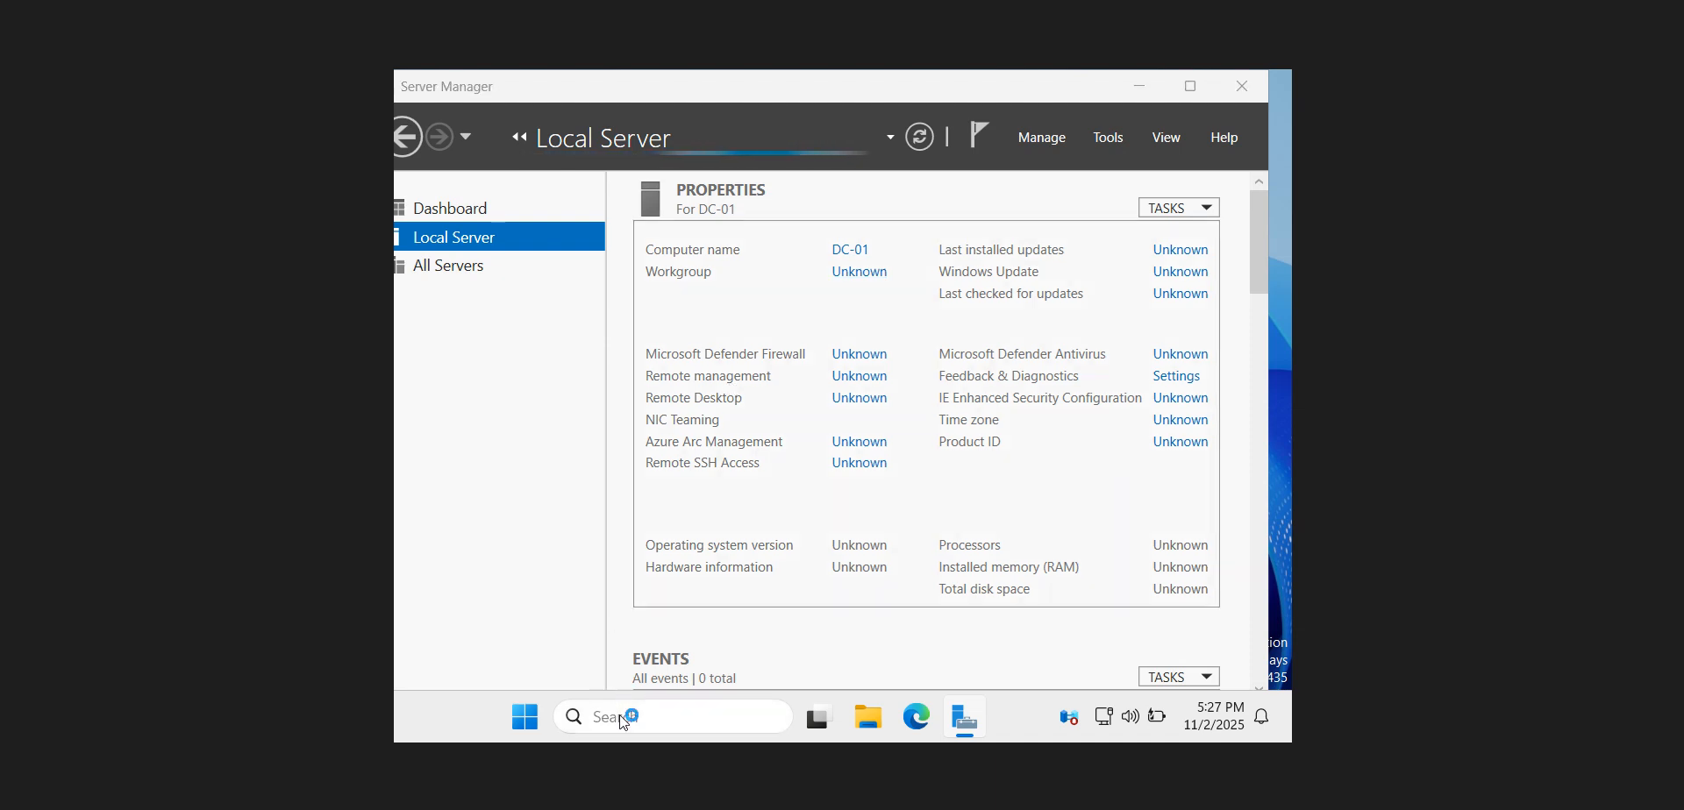
pyautogui.press('super')
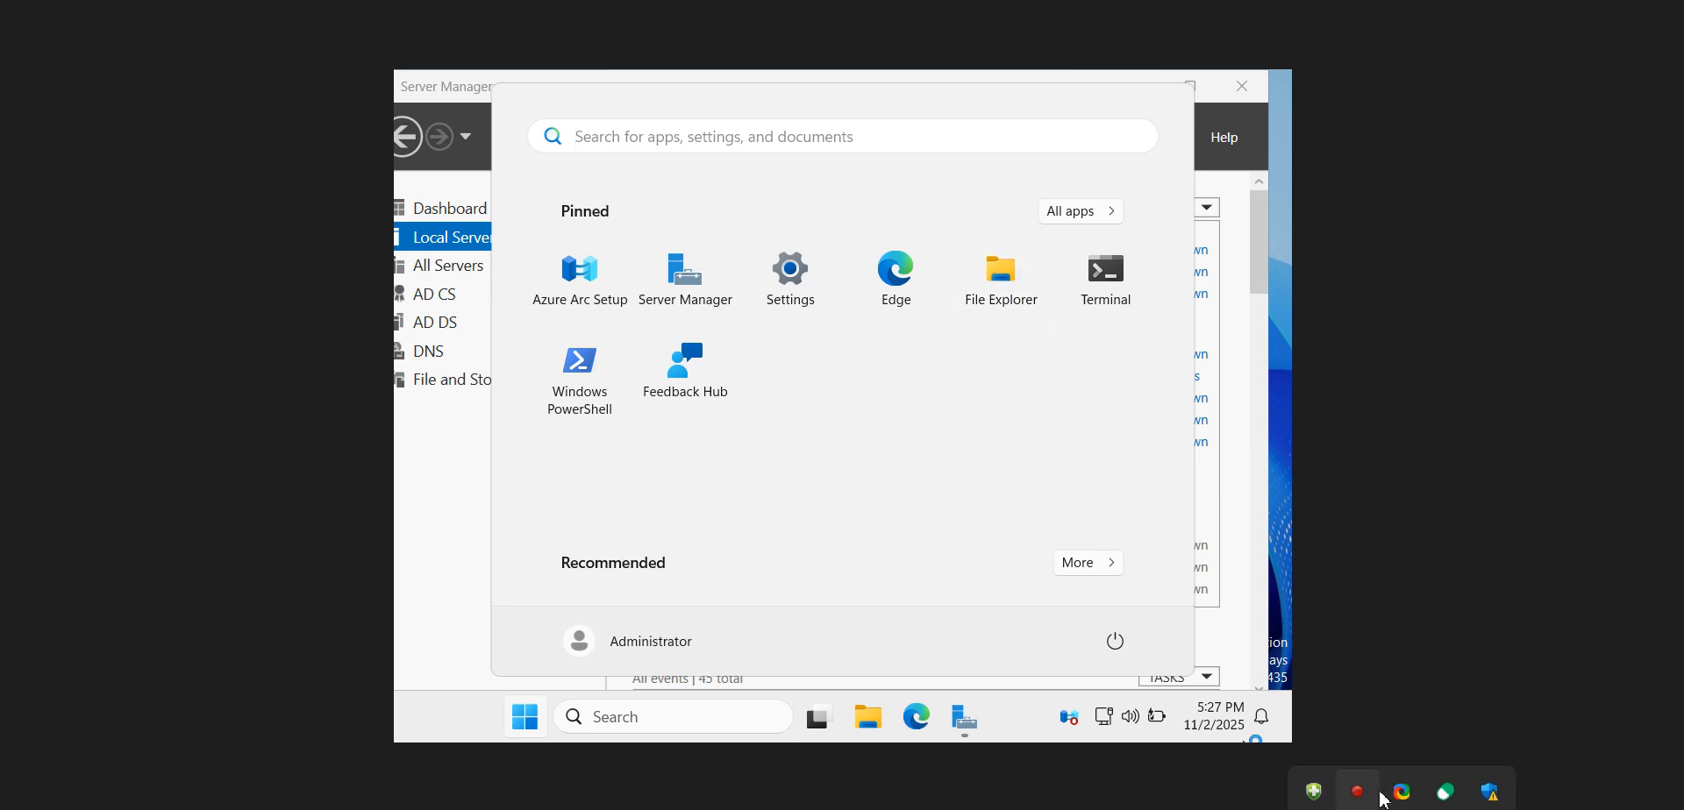
pyautogui.rightClick(1368, 792)
pyautogui.click(1307, 751)
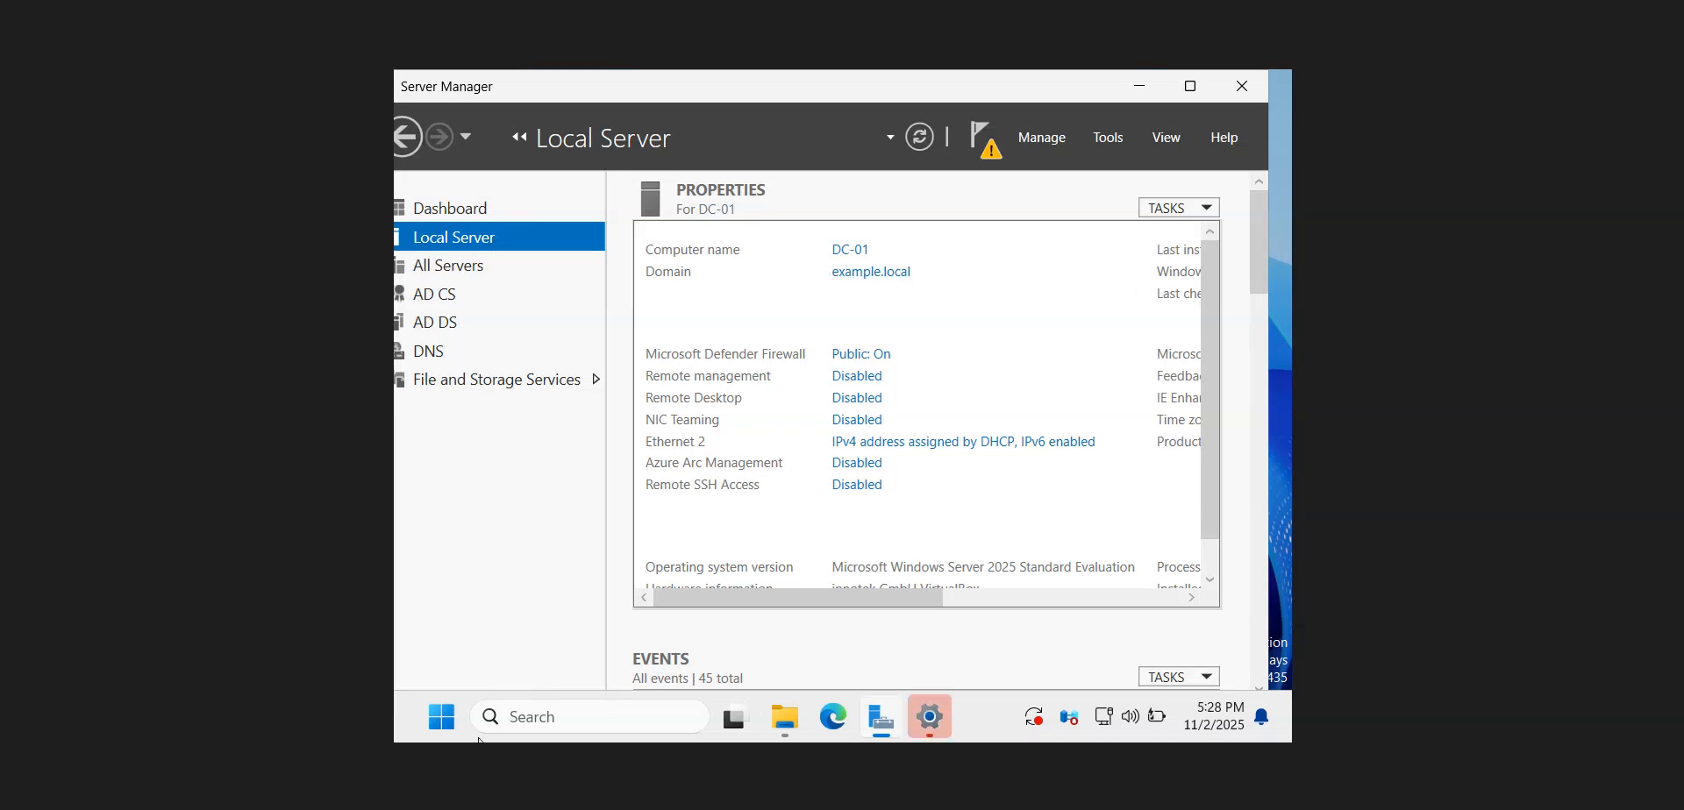
# Minimize Server Manager, close the Settings window and dismiss the Windows Update notification
pyautogui.hotkey('alt', 'Tab')
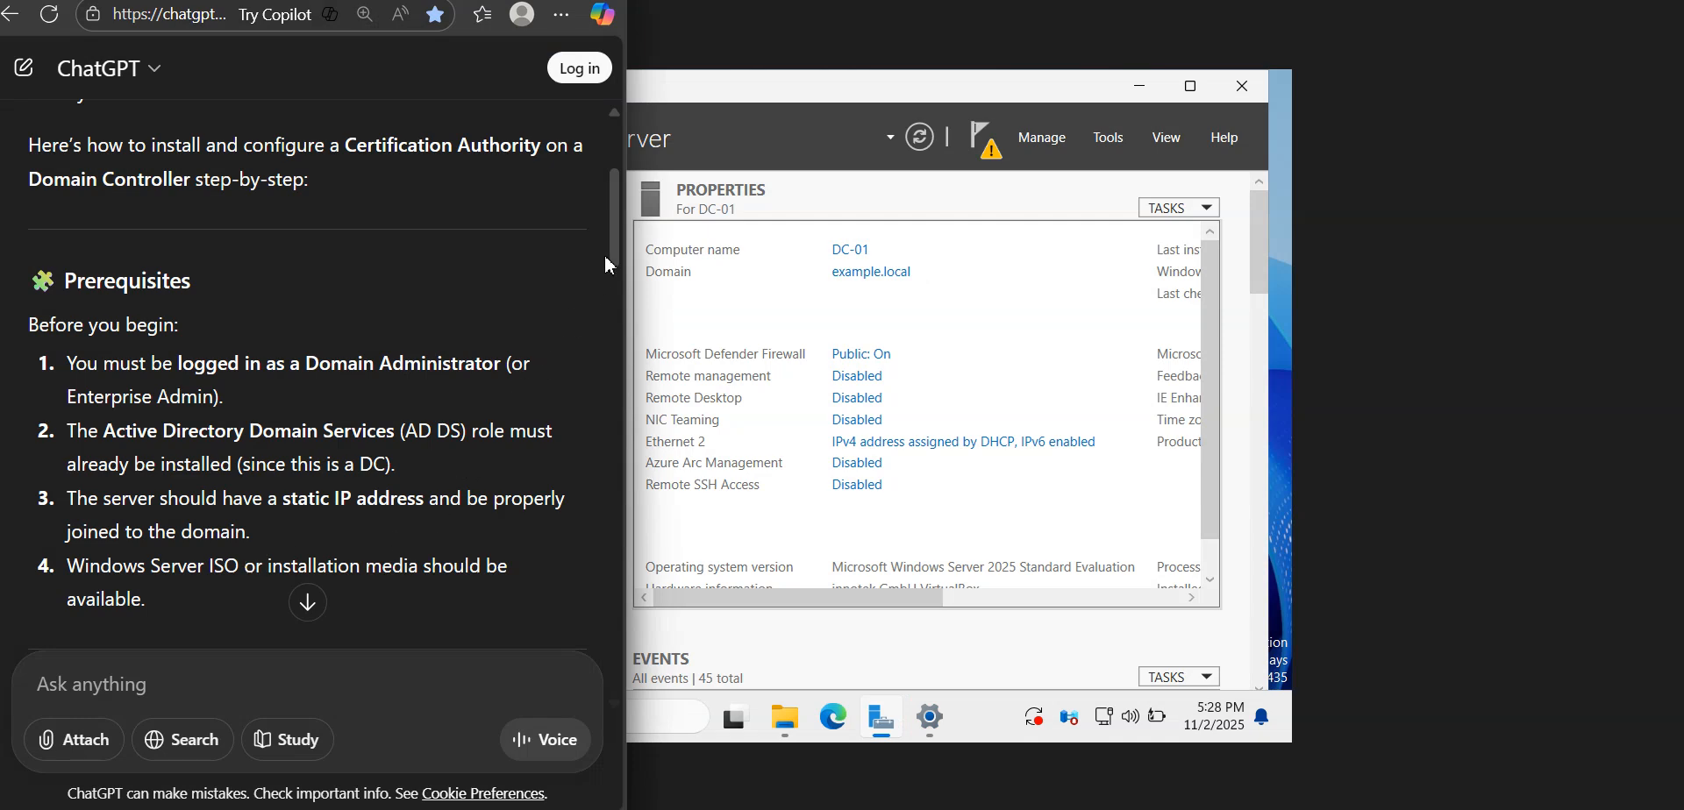
pyautogui.scroll(-2, 603, 270)
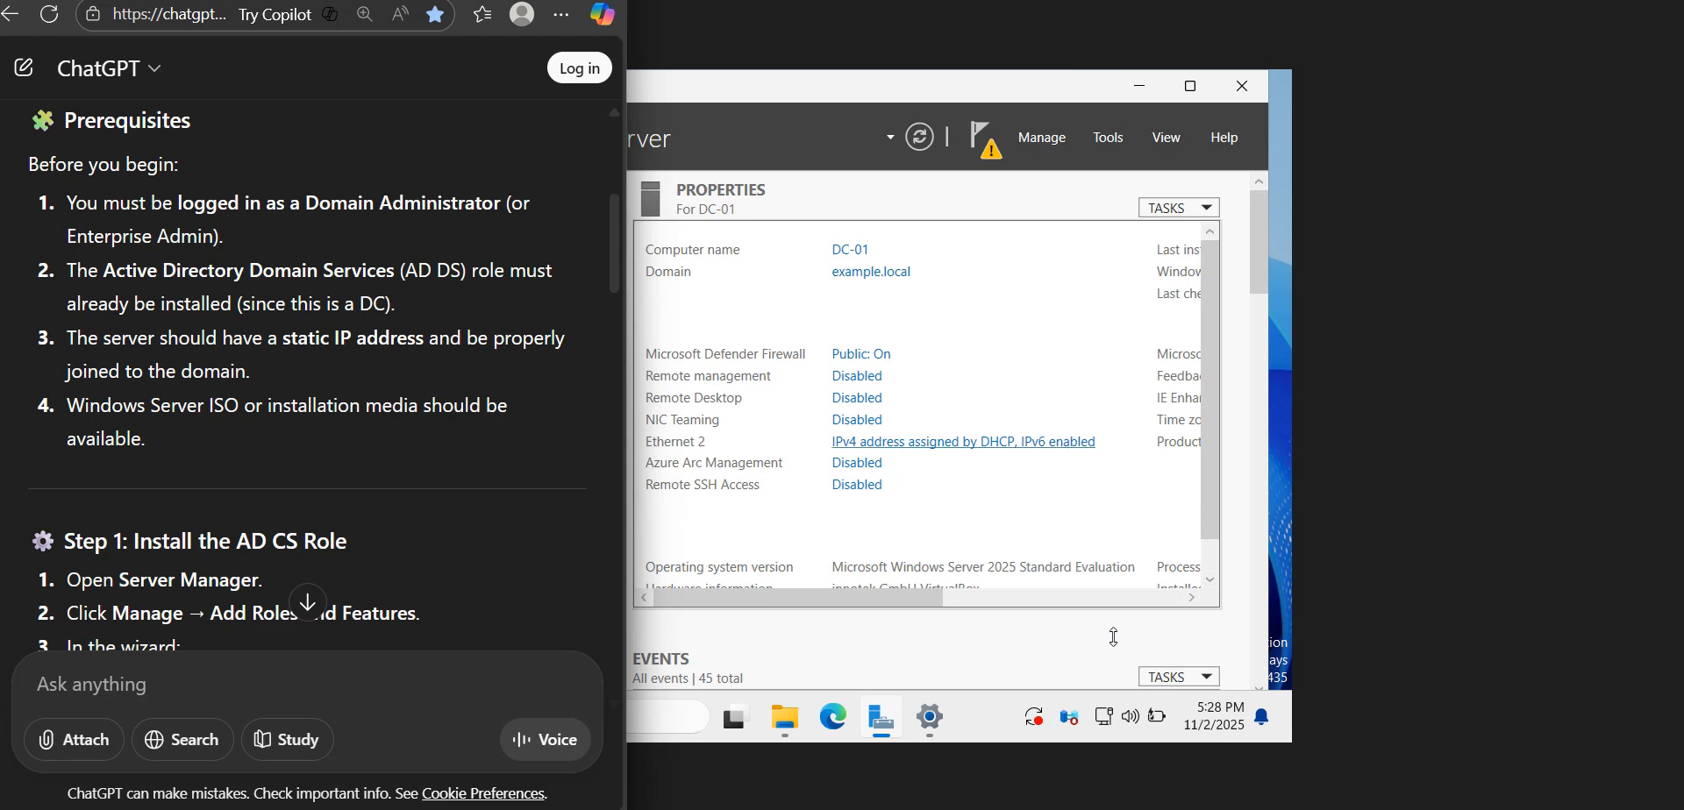
pyautogui.click(1141, 88)
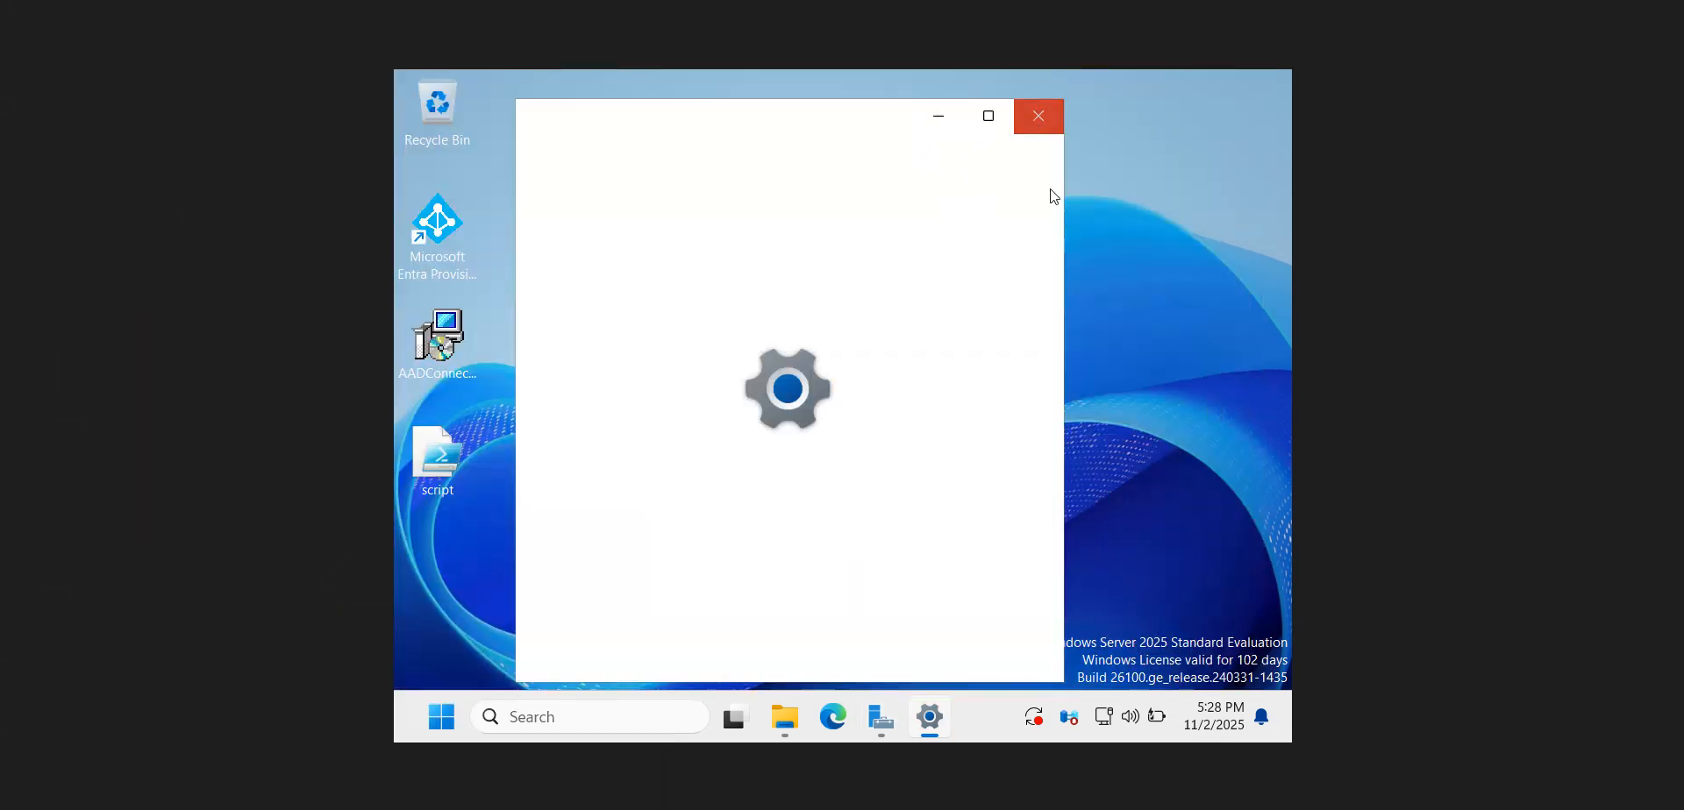
pyautogui.click(1037, 115)
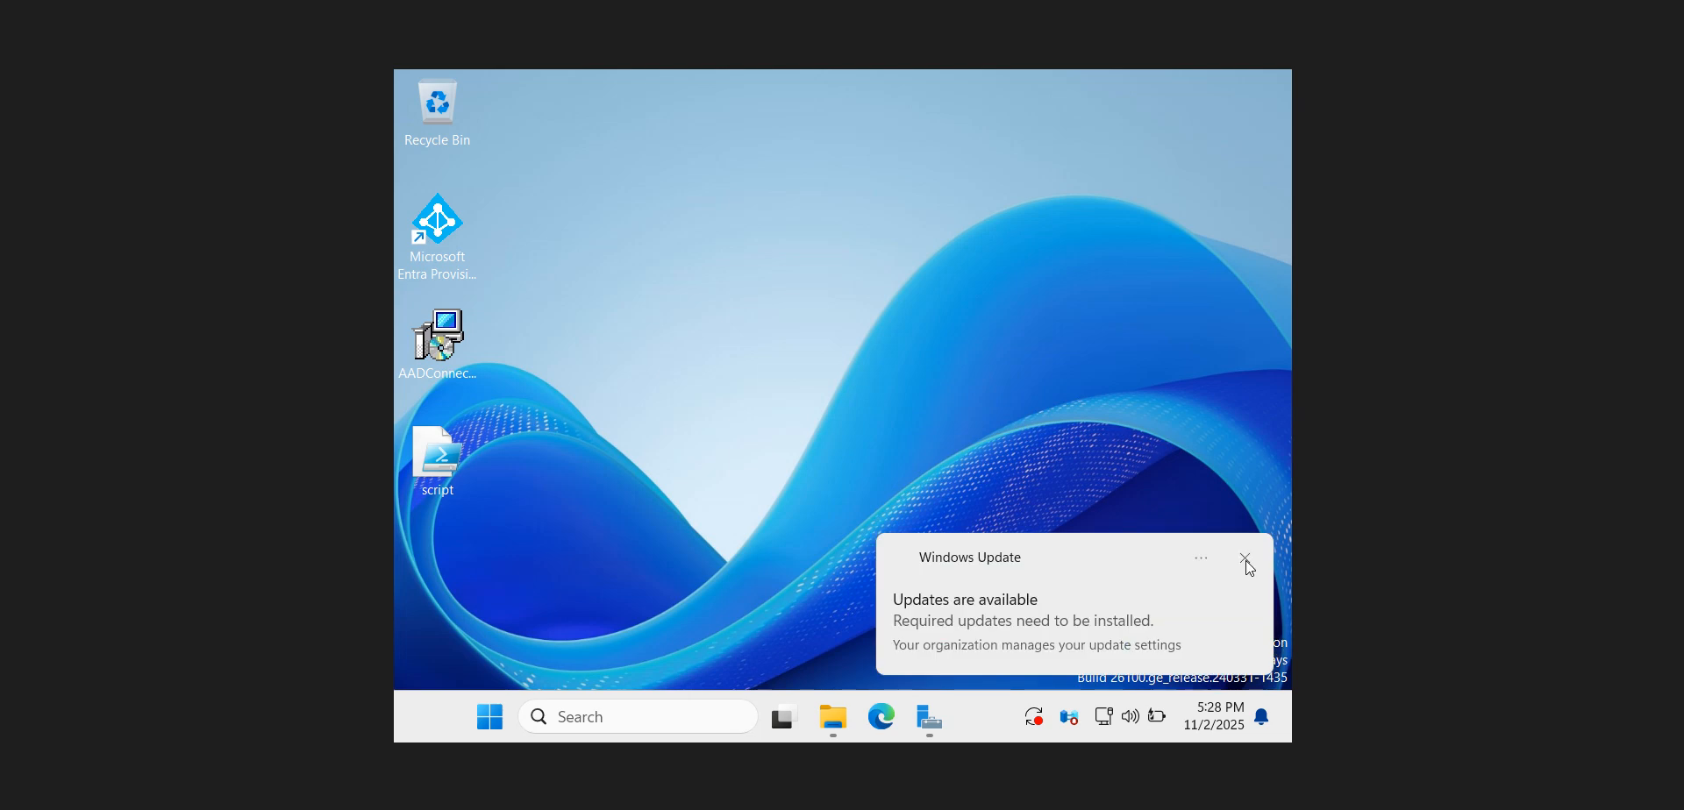
pyautogui.click(1246, 560)
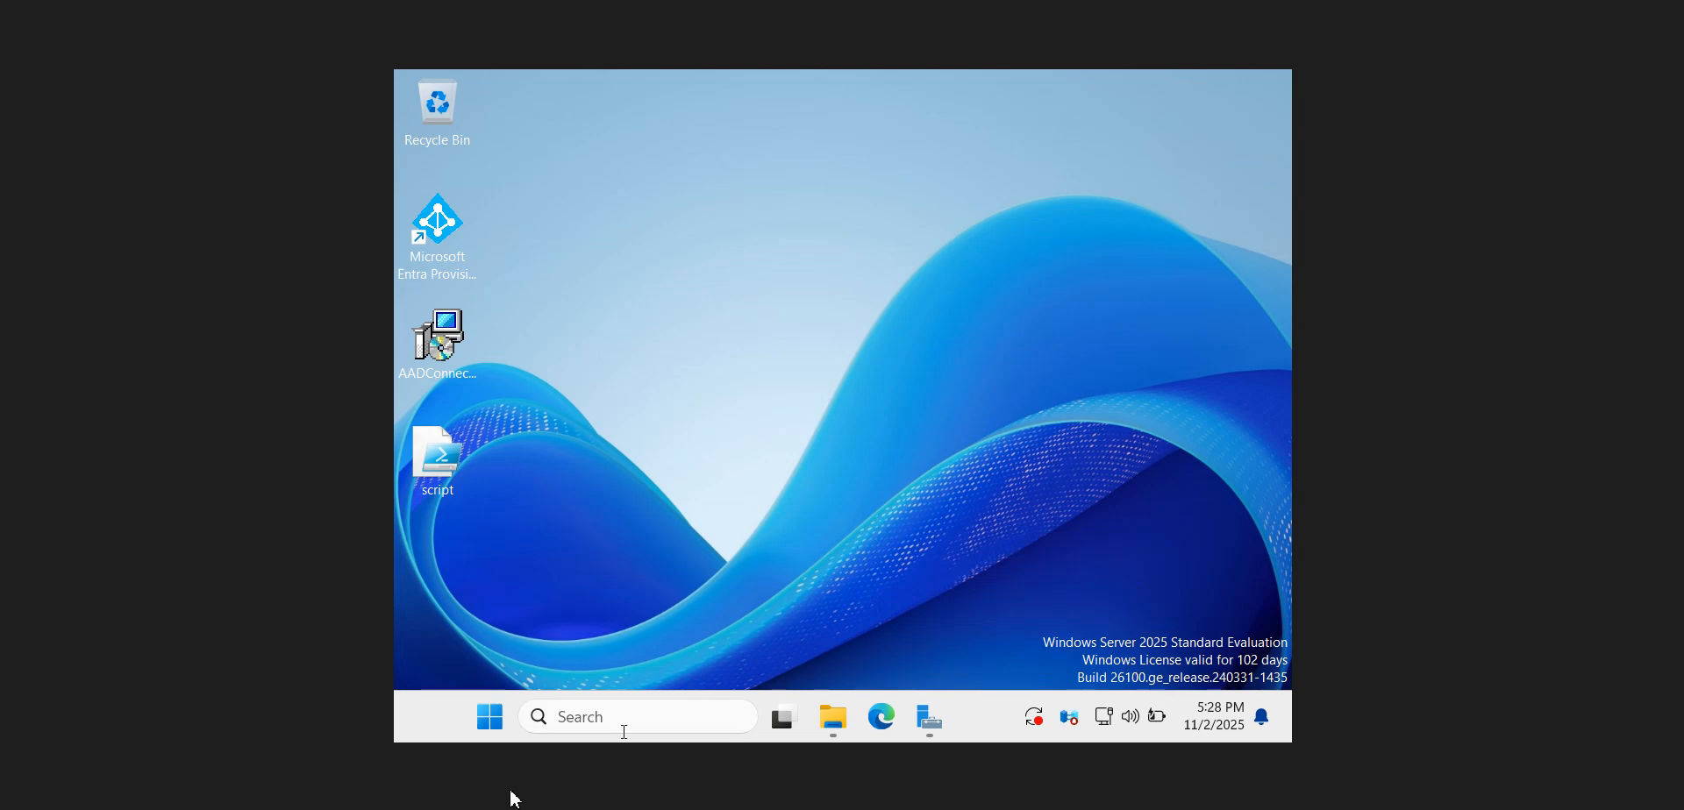
# Switch to the ChatGPT guide and read Step 1 on installing the AD CS role
pyautogui.hotkey('alt', 'Tab')
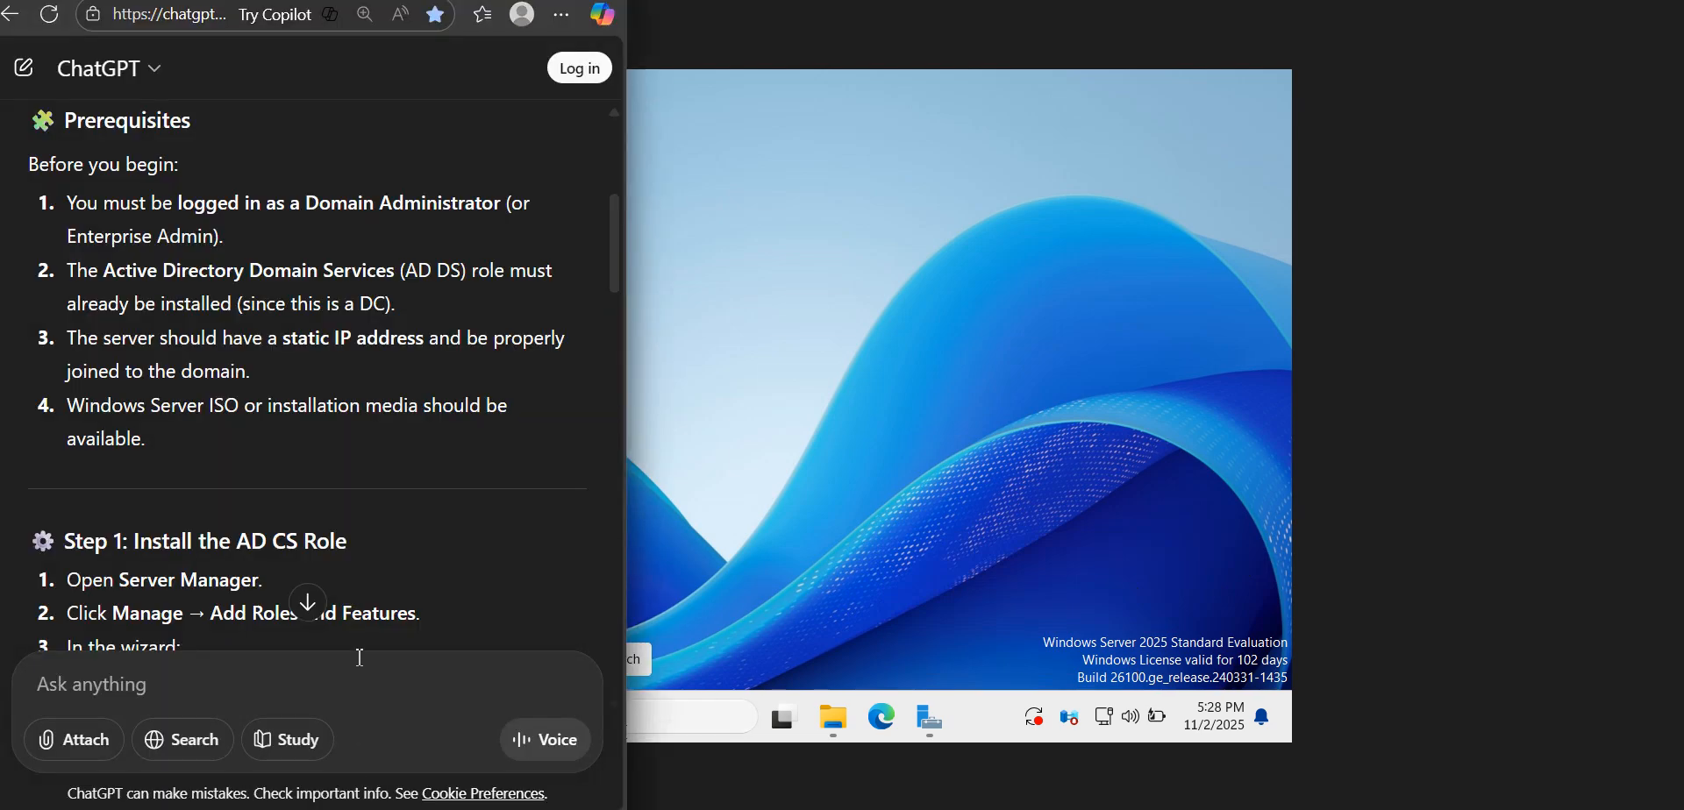
pyautogui.moveTo(619, 259); pyautogui.dragTo(617, 311)
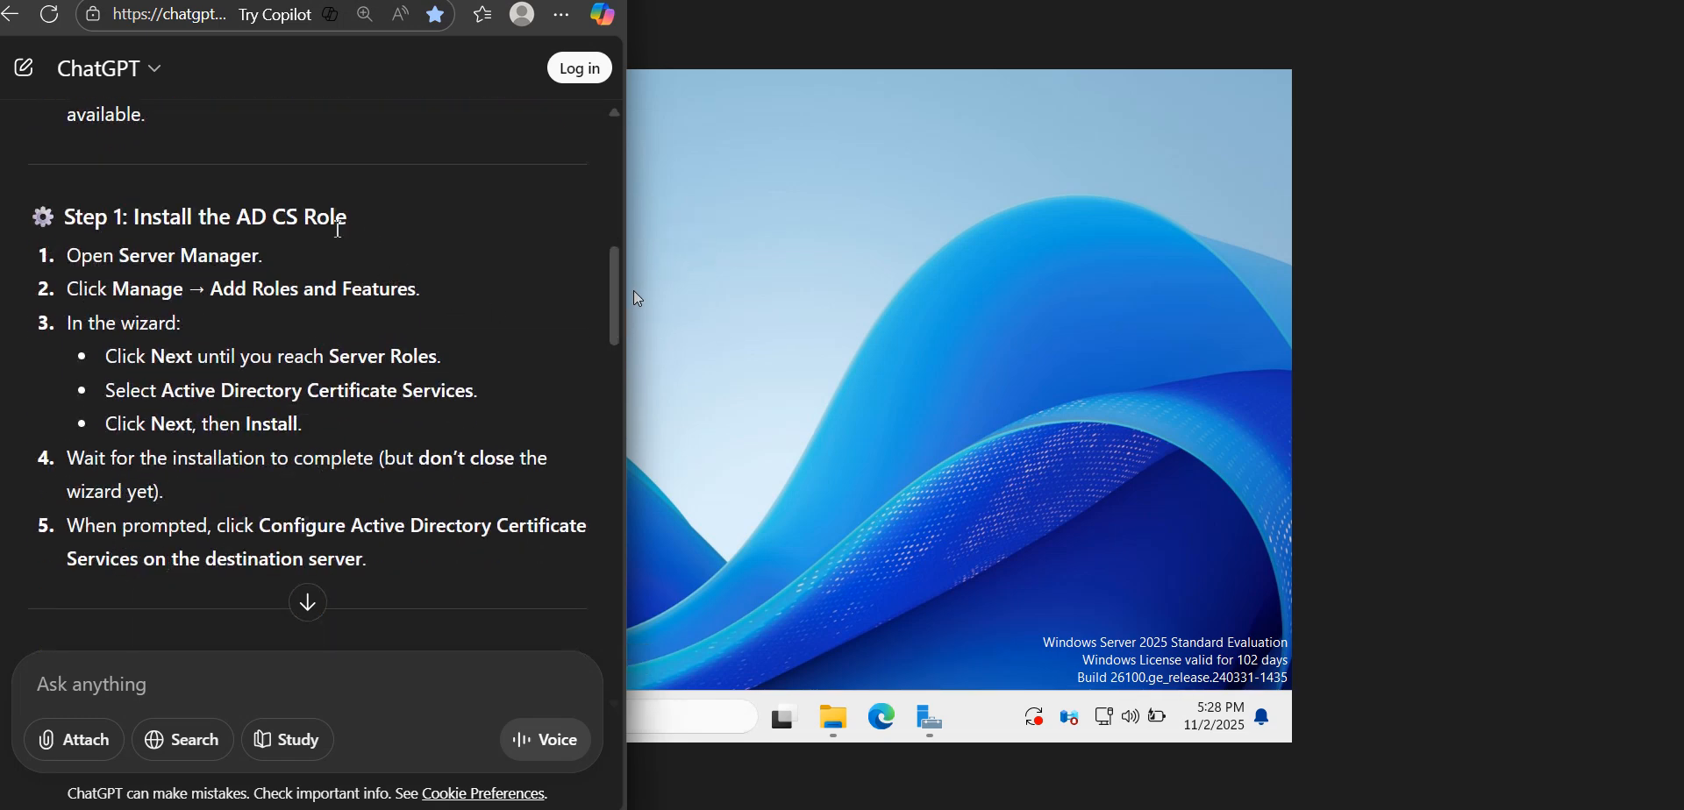
pyautogui.moveTo(349, 225); pyautogui.dragTo(207, 242)
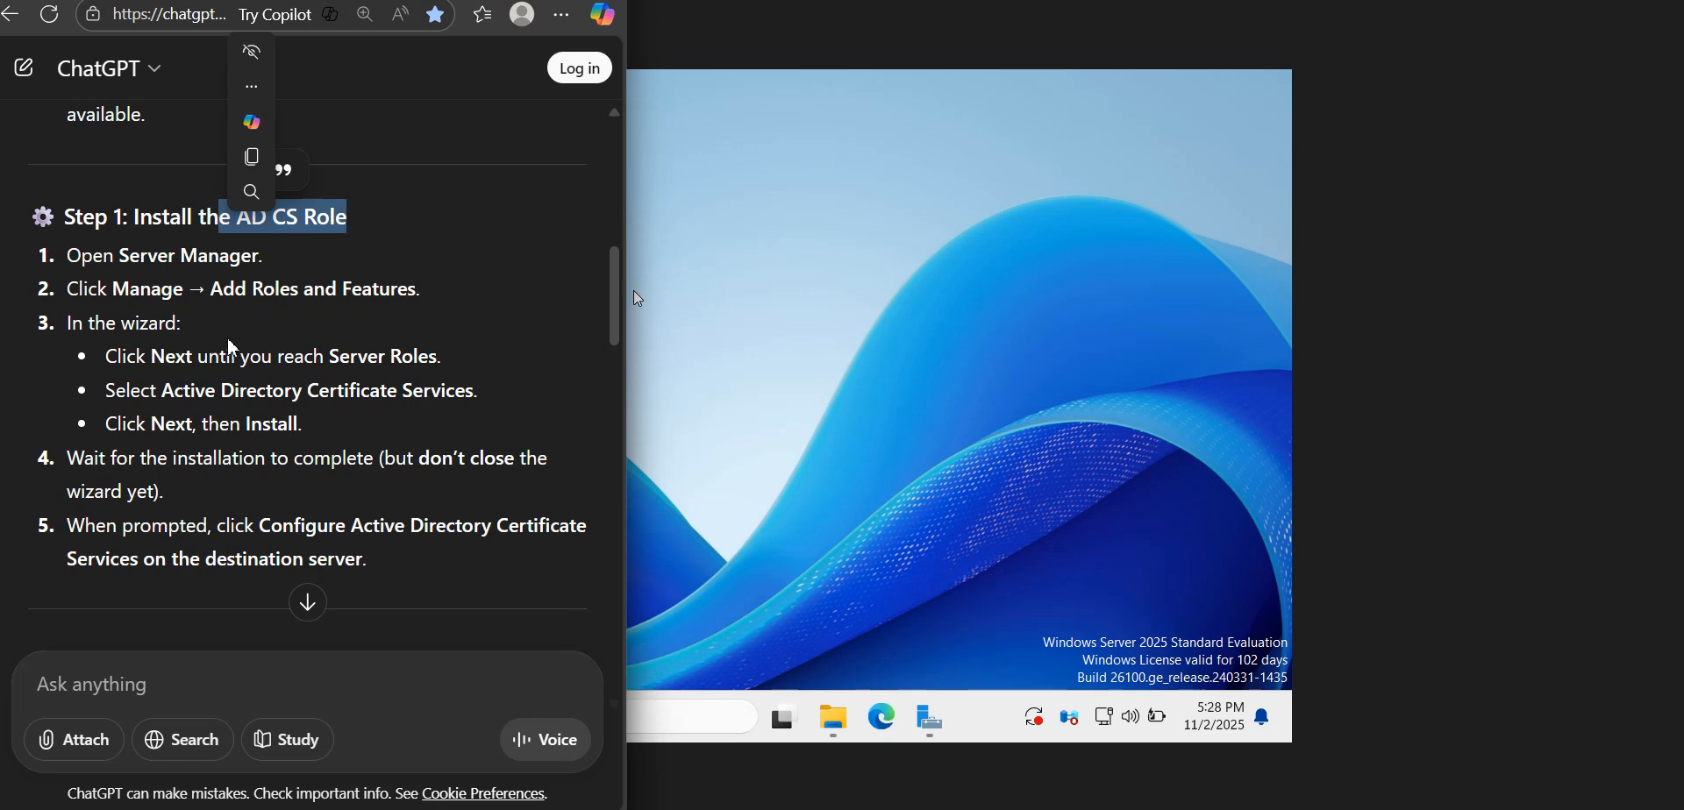
pyautogui.click(253, 352)
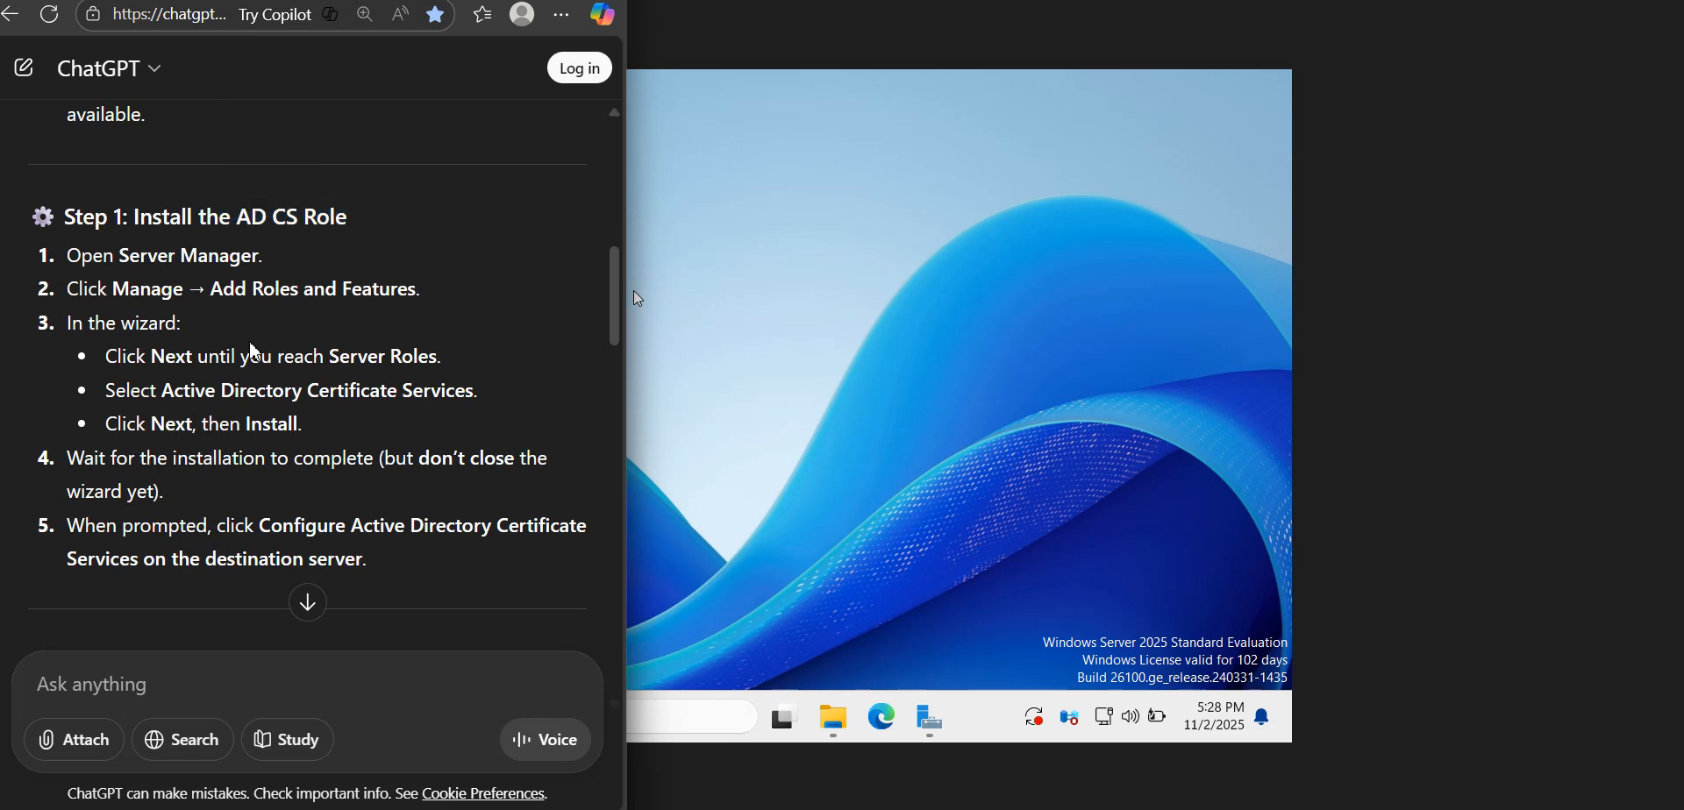
# Restore Server Manager and examine the post-deployment configuration notification for Active Directory Certificate Services
pyautogui.click(931, 718)
pyautogui.click(931, 717)
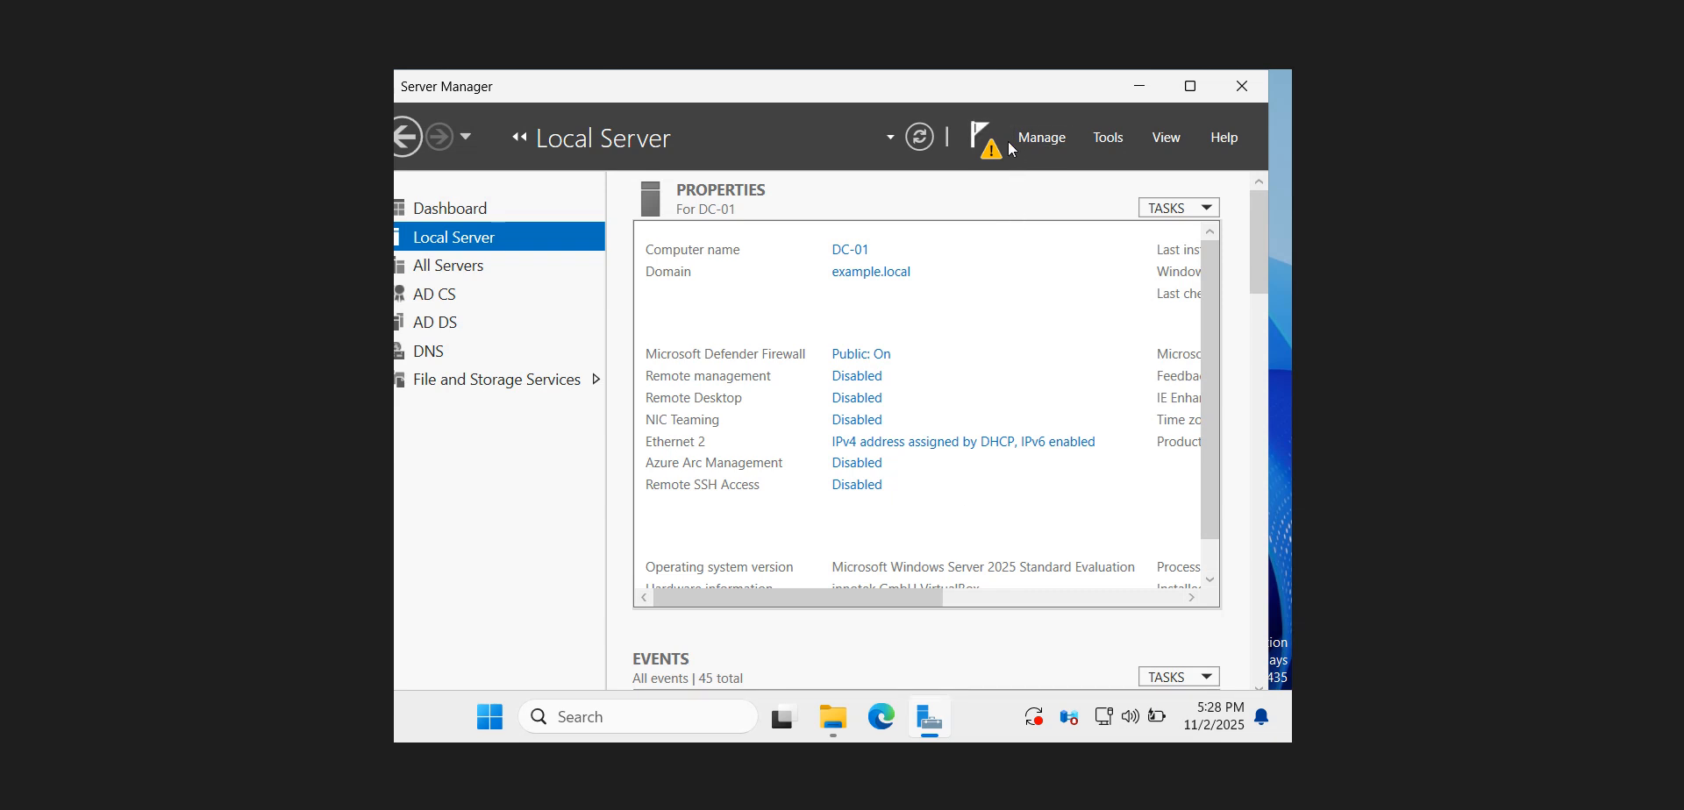
pyautogui.click(1108, 138)
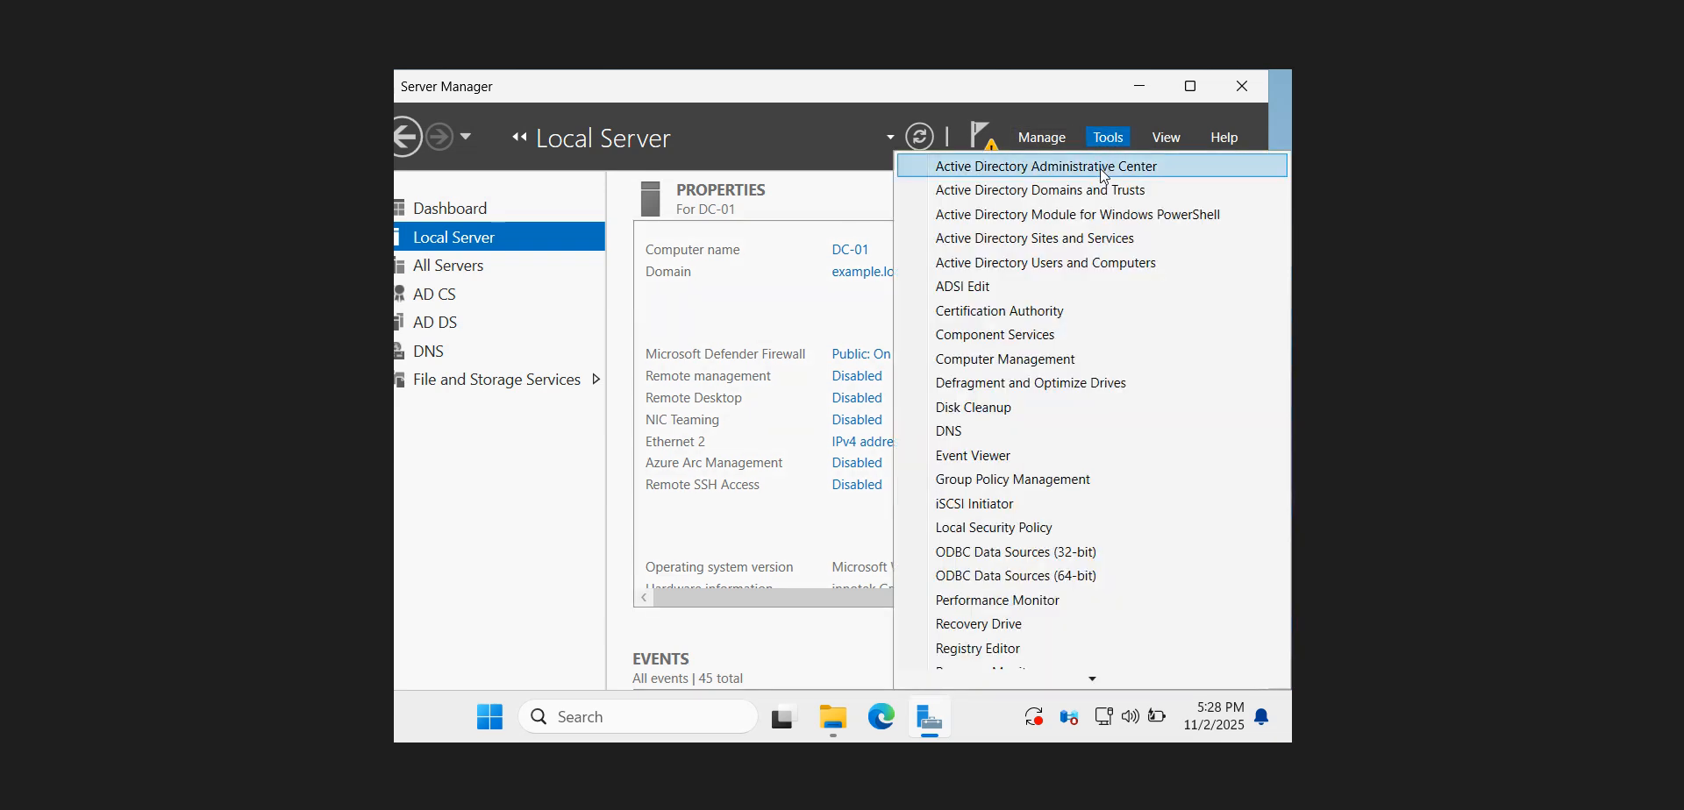
pyautogui.click(992, 148)
pyautogui.click(992, 148)
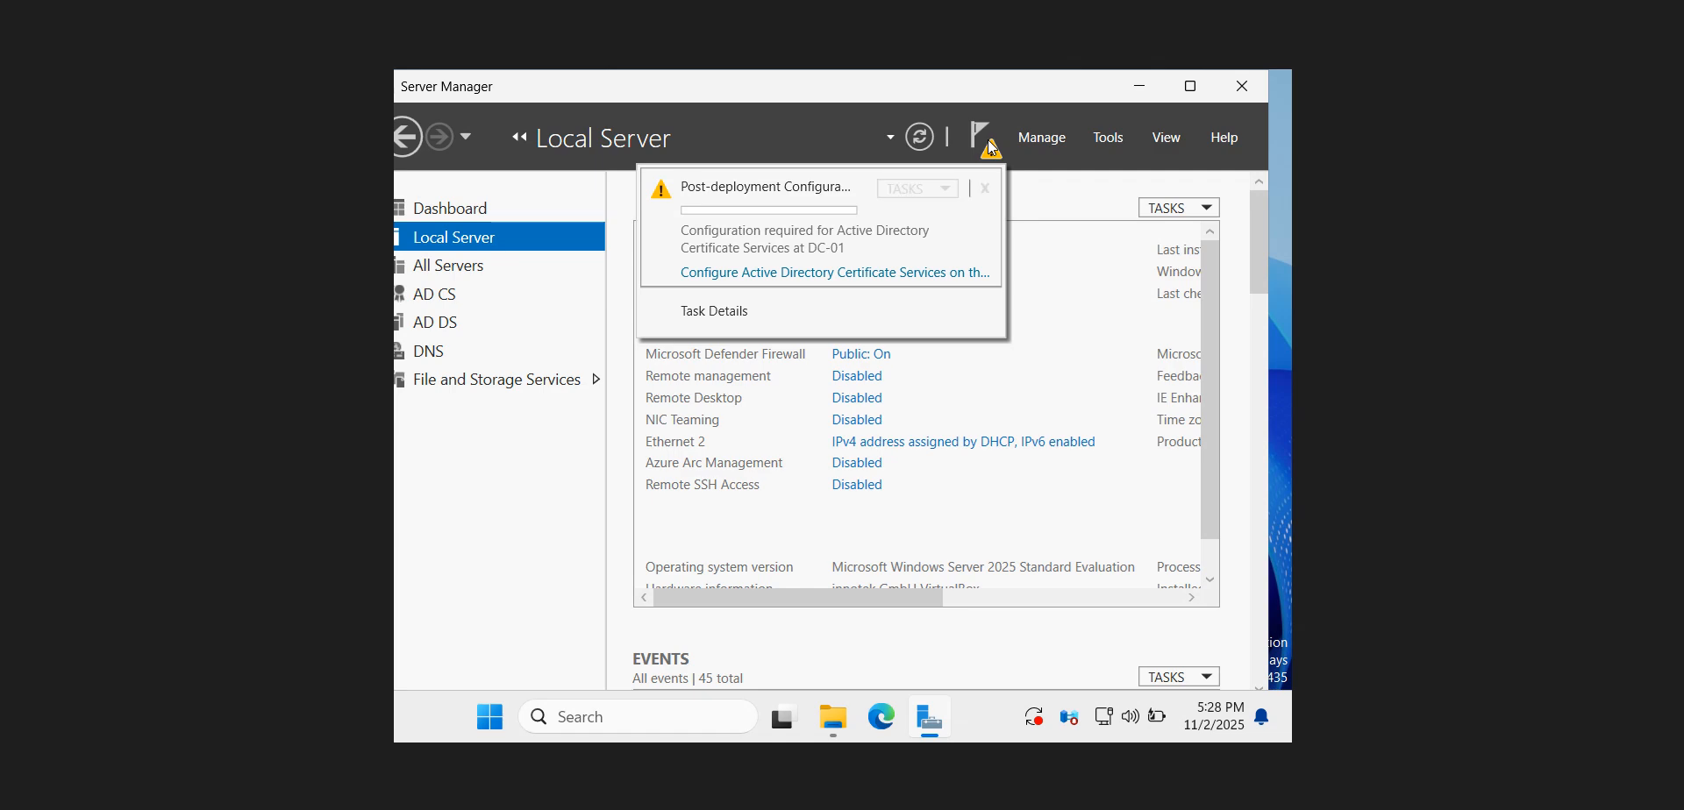
pyautogui.click(805, 272)
# Switch to the ChatGPT guide and read the wizard instructions for reaching Server Roles
pyautogui.hotkey('alt', 'Tab')
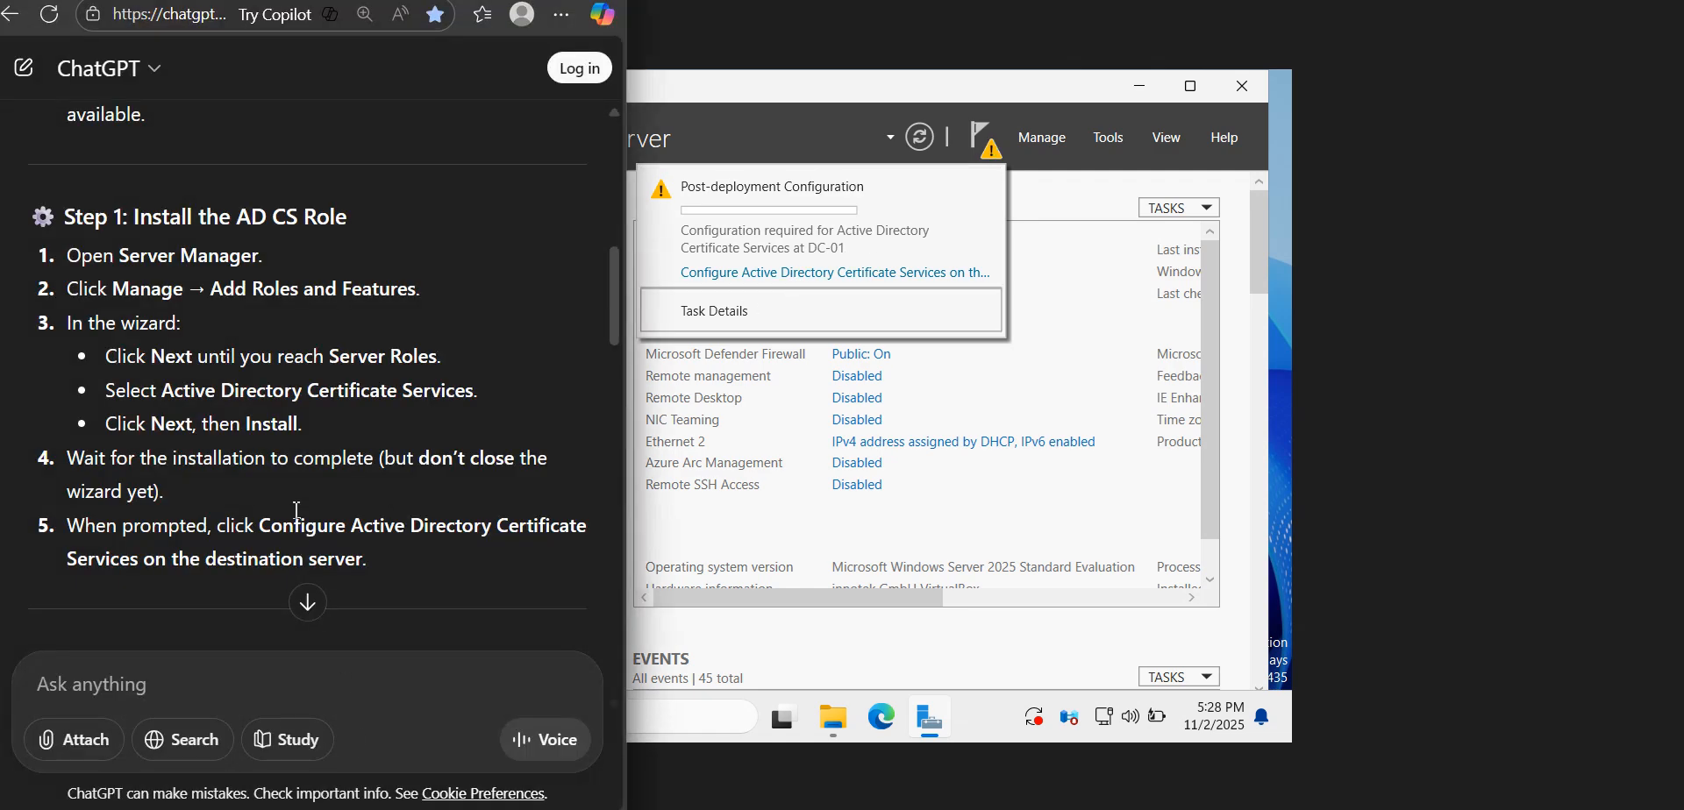
pyautogui.moveTo(321, 366); pyautogui.dragTo(455, 370)
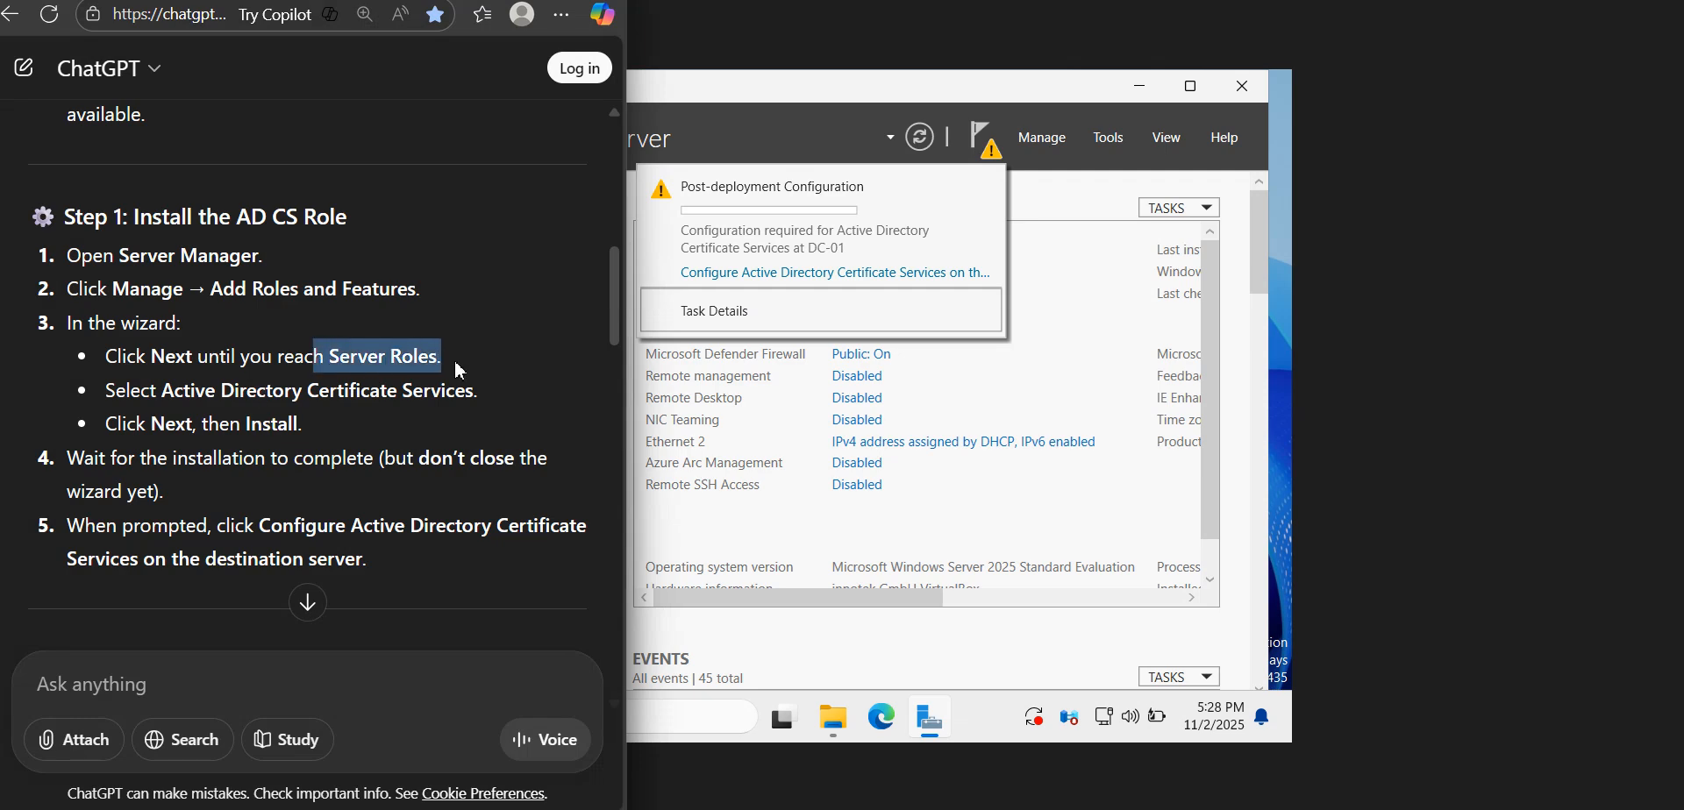
pyautogui.click(246, 405)
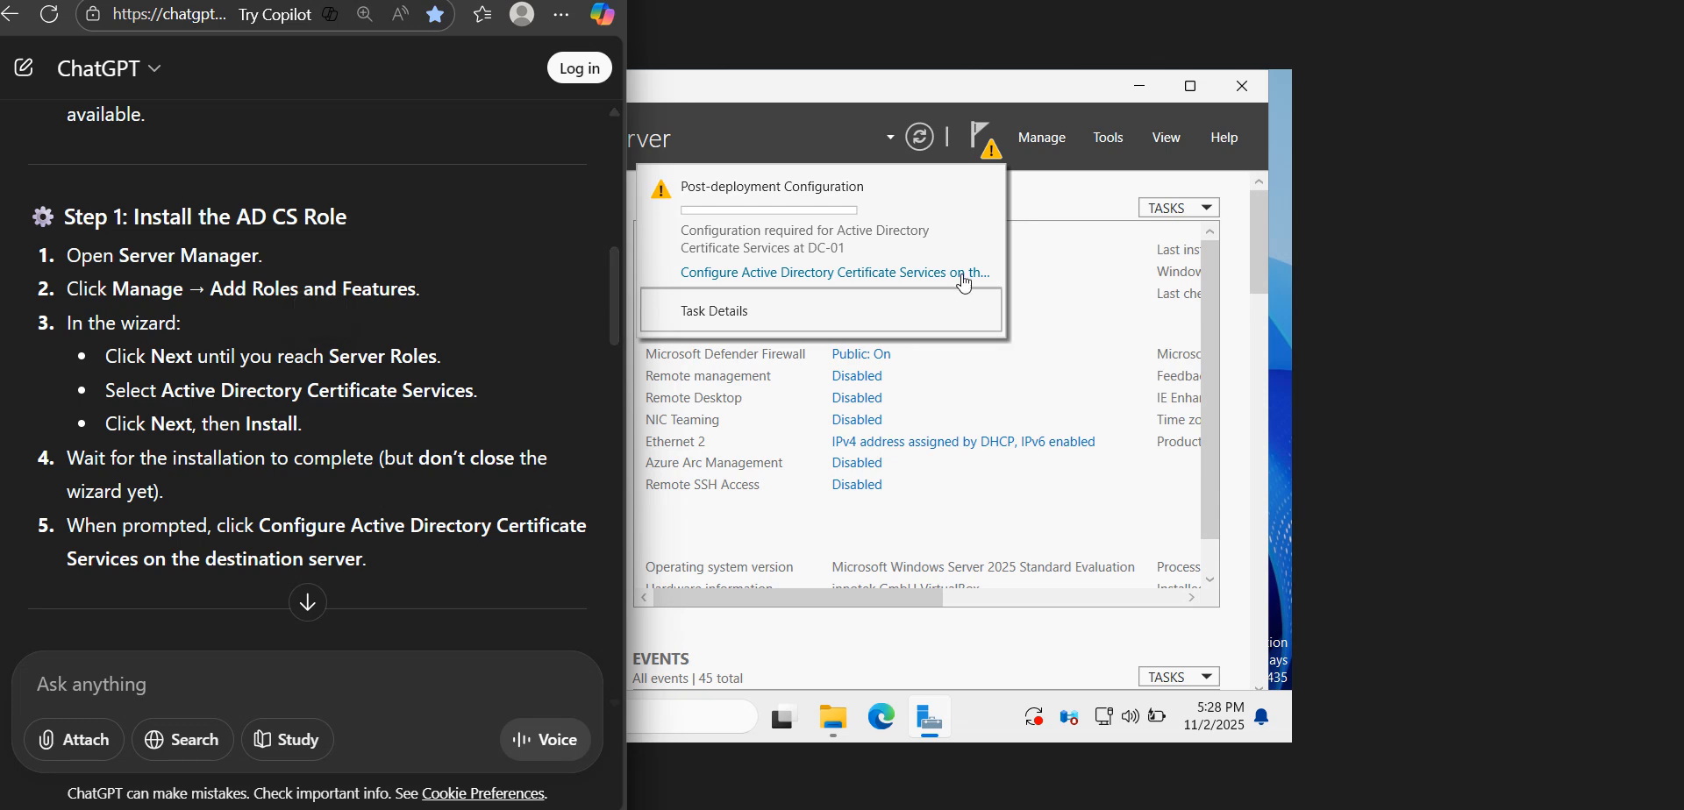
# Try to open the local Certification Authority management console from Server Manager, and close it again
pyautogui.click(1117, 142)
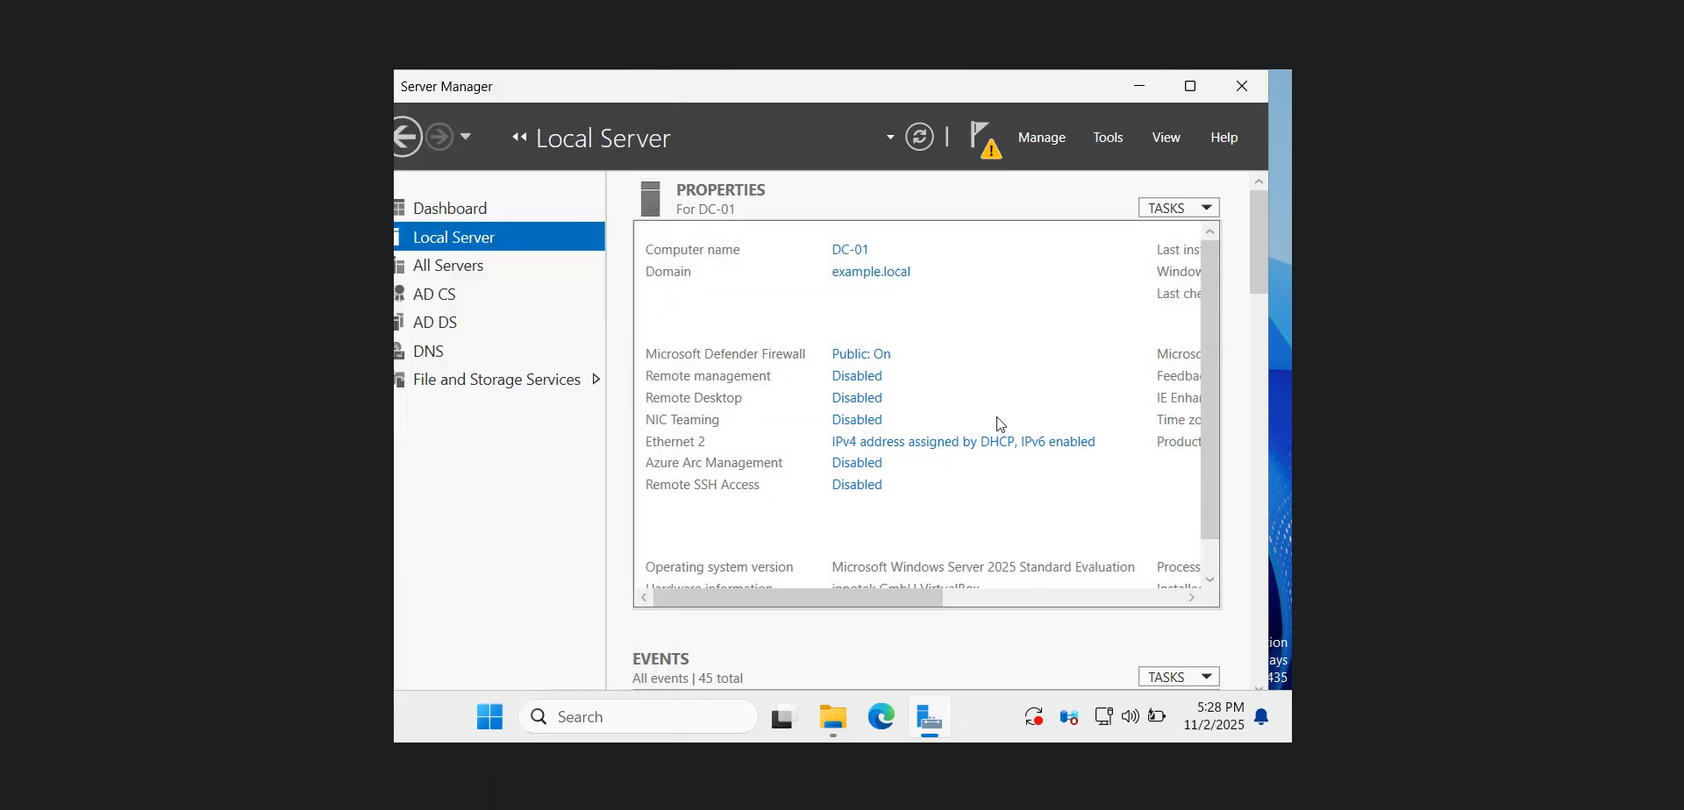
pyautogui.click(1114, 137)
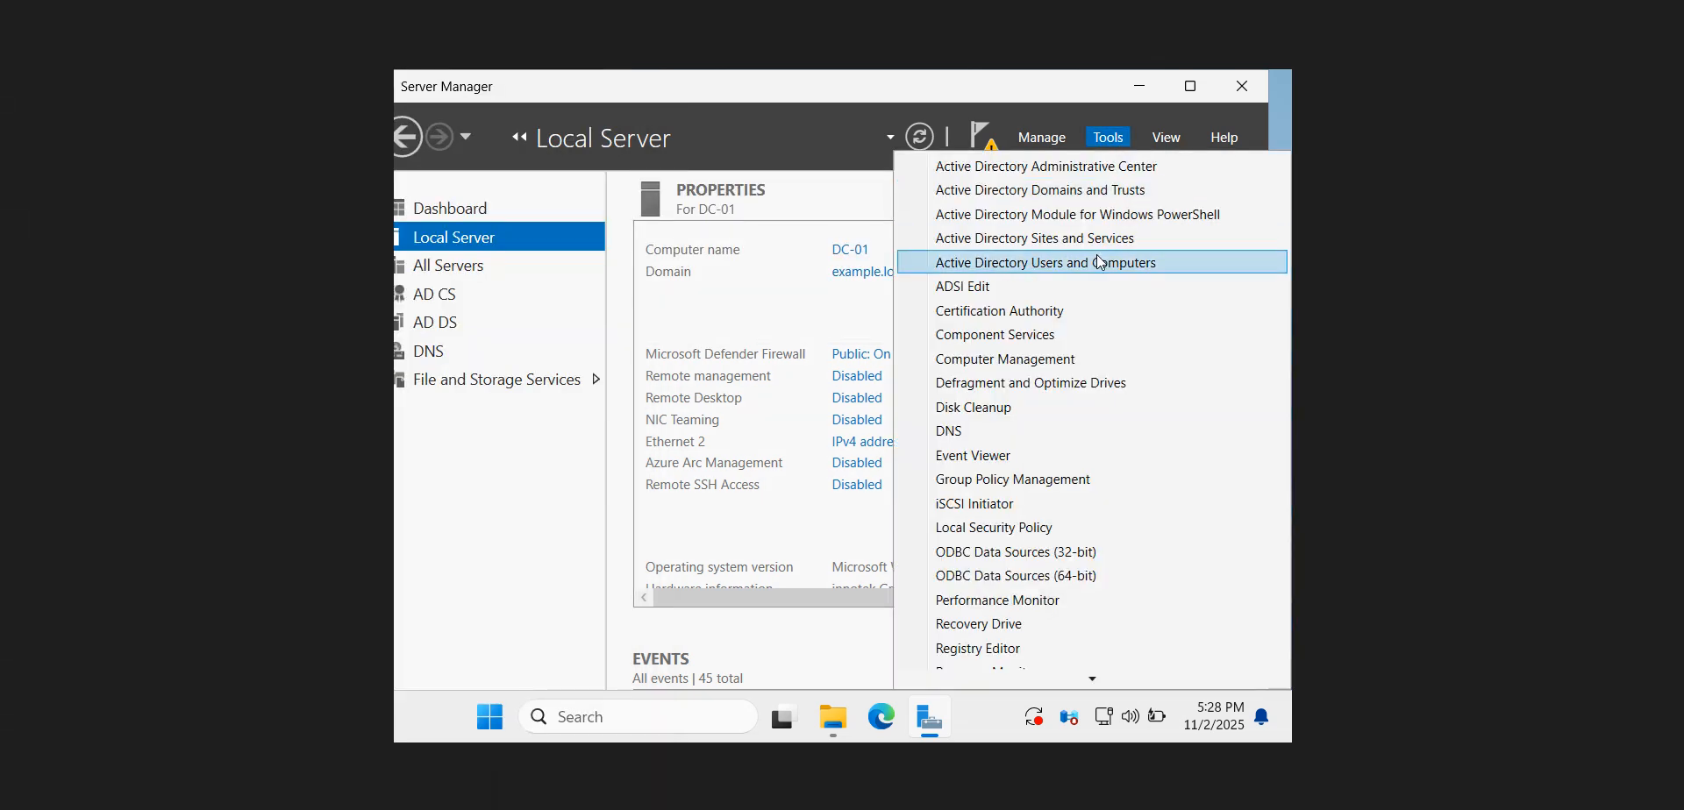
pyautogui.click(1037, 314)
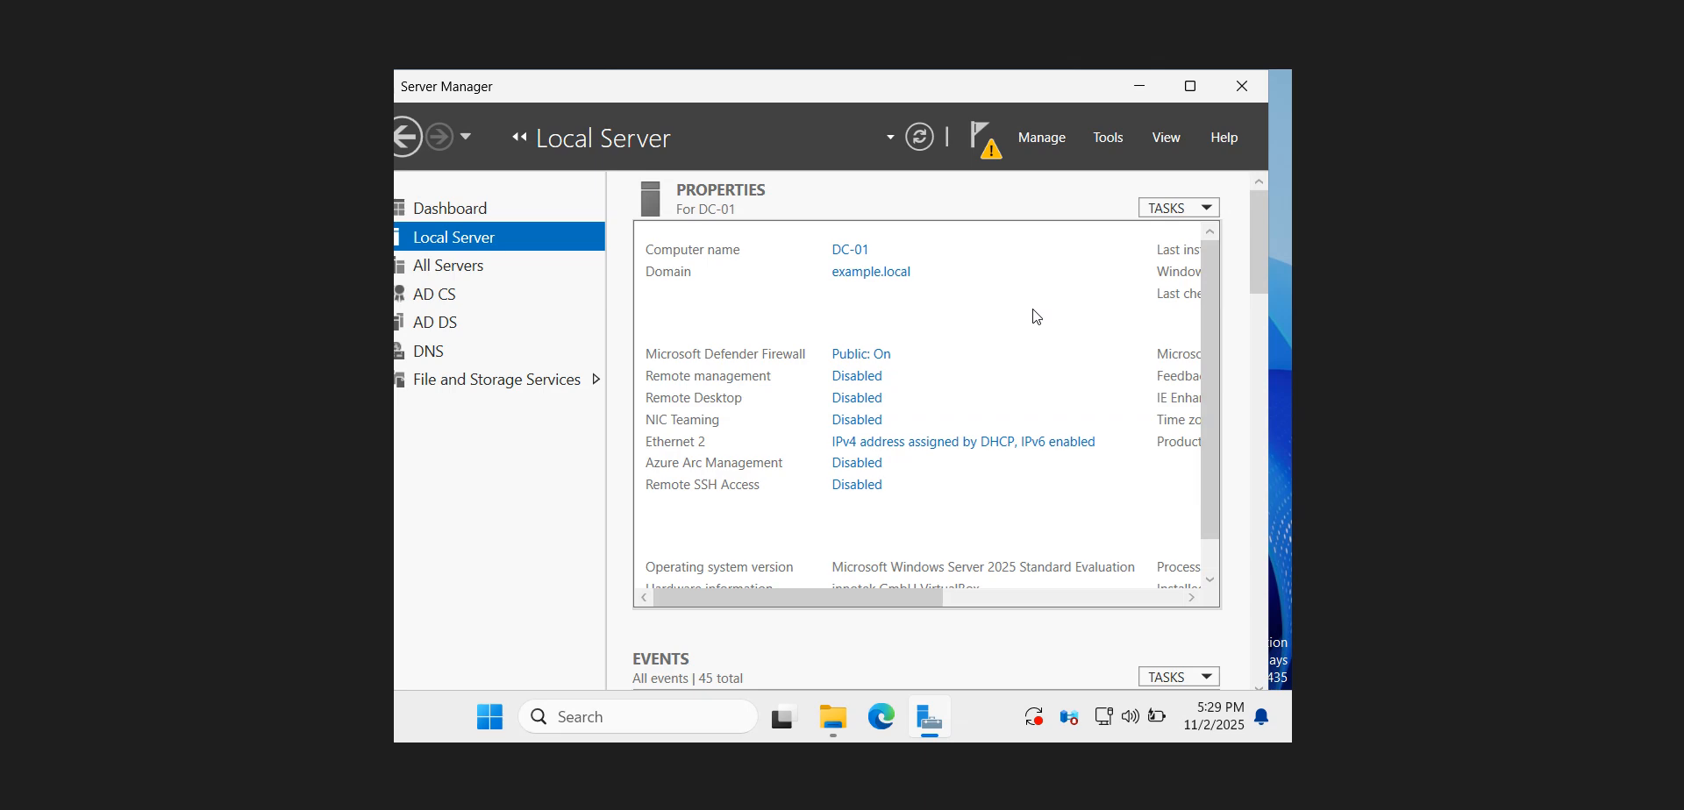
pyautogui.click(491, 808)
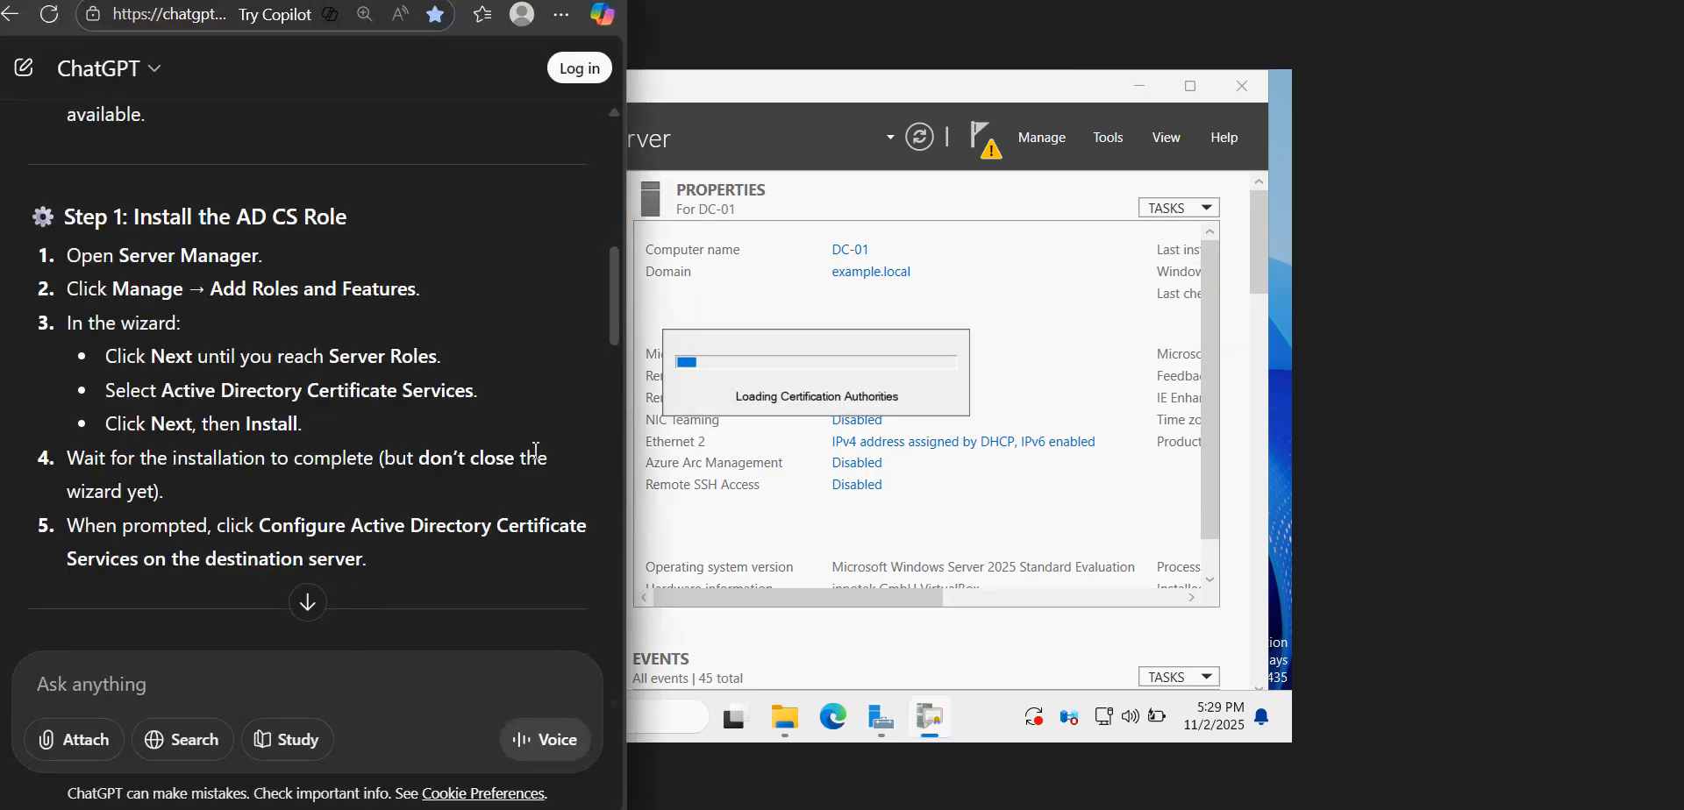
pyautogui.moveTo(613, 327); pyautogui.dragTo(605, 400)
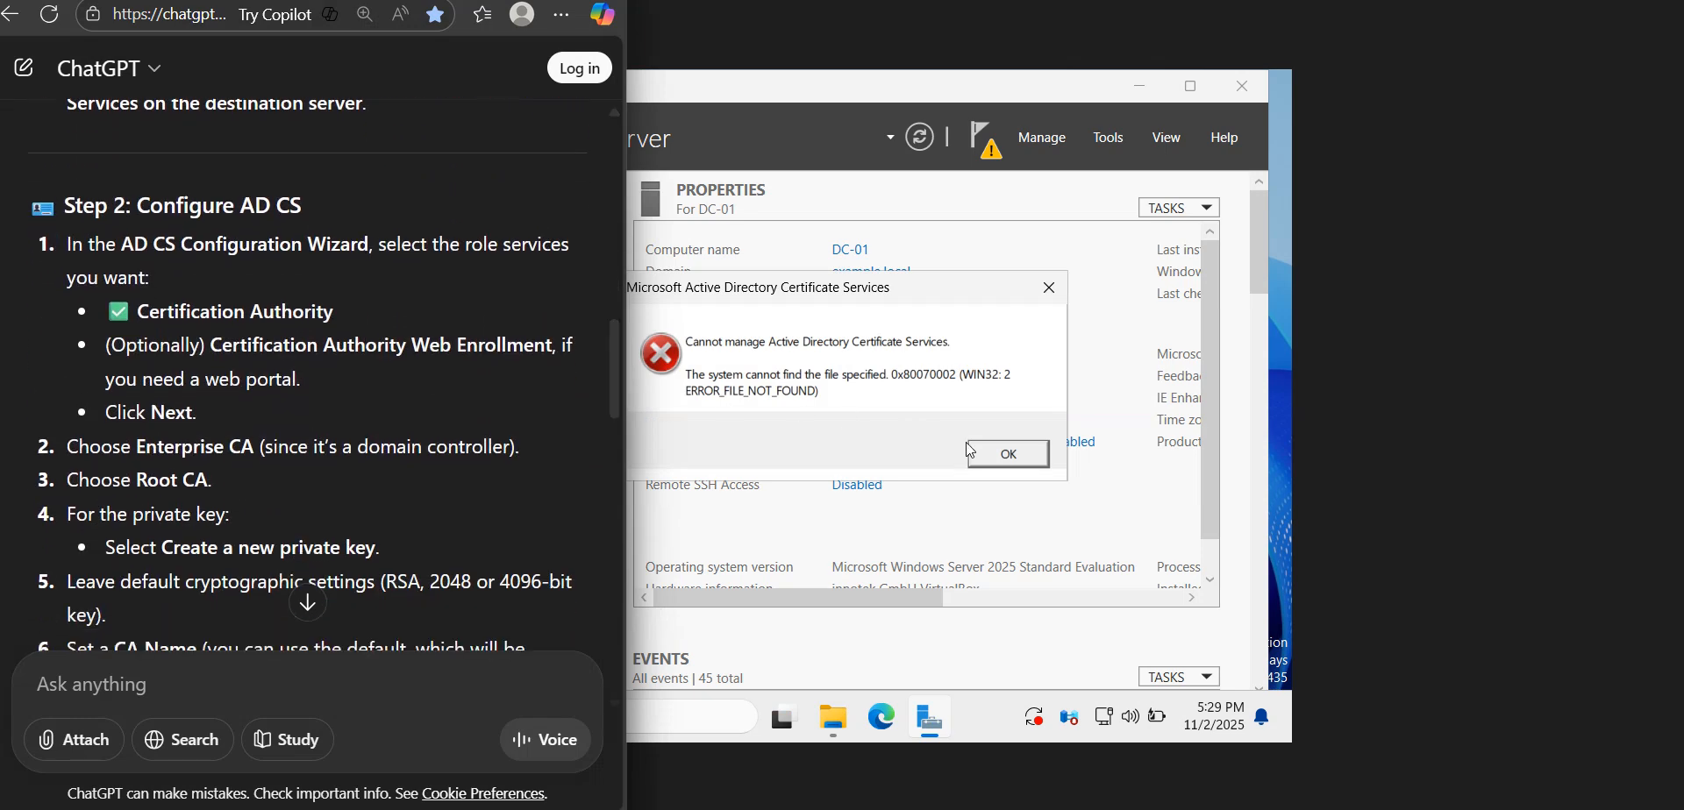
pyautogui.click(1006, 454)
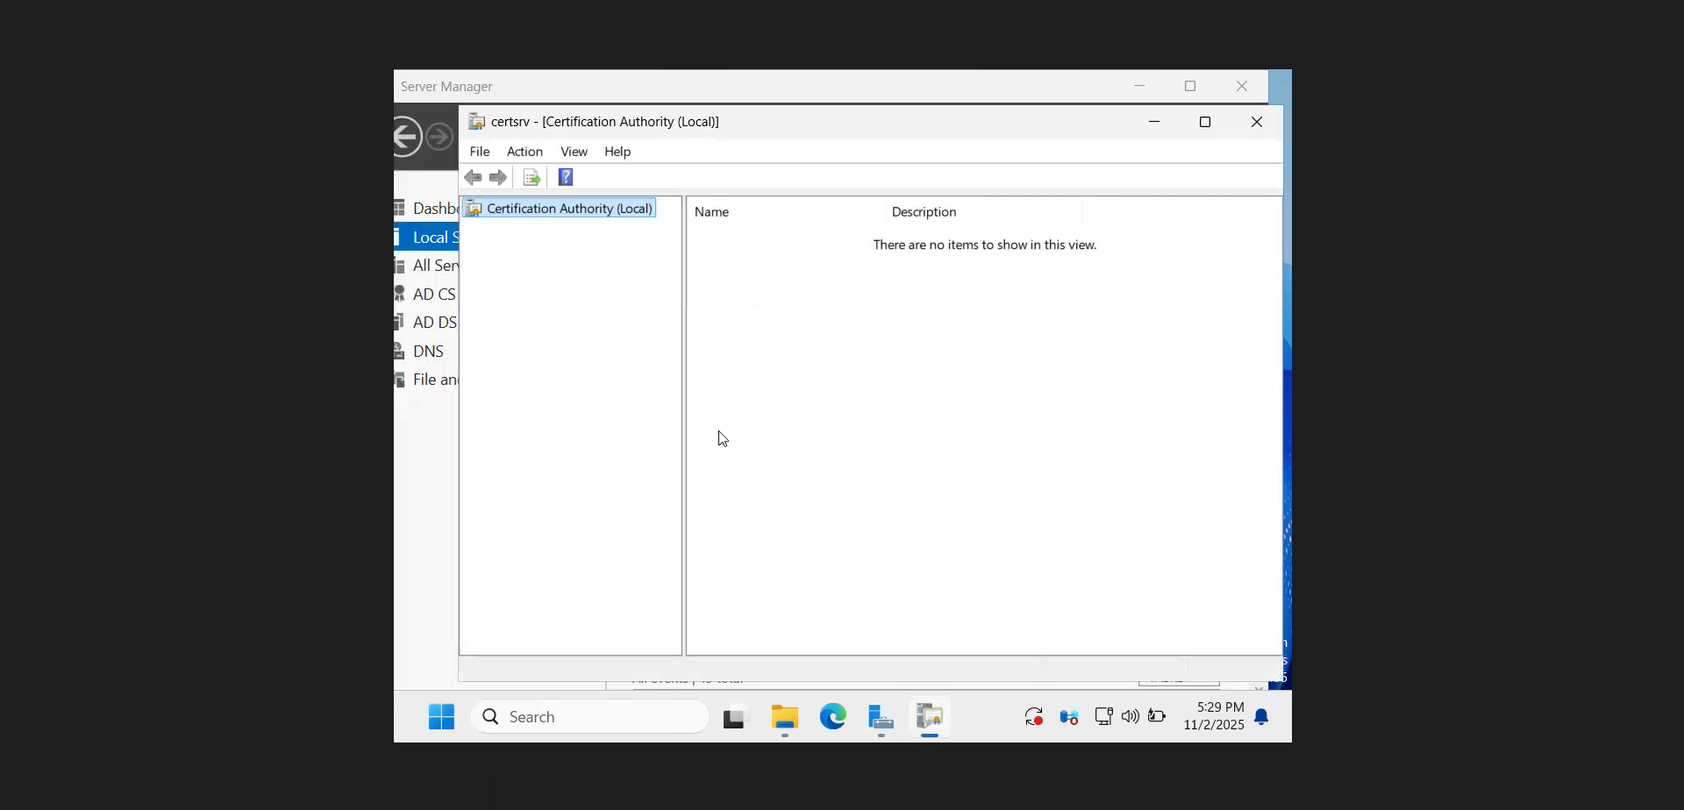
pyautogui.click(1256, 122)
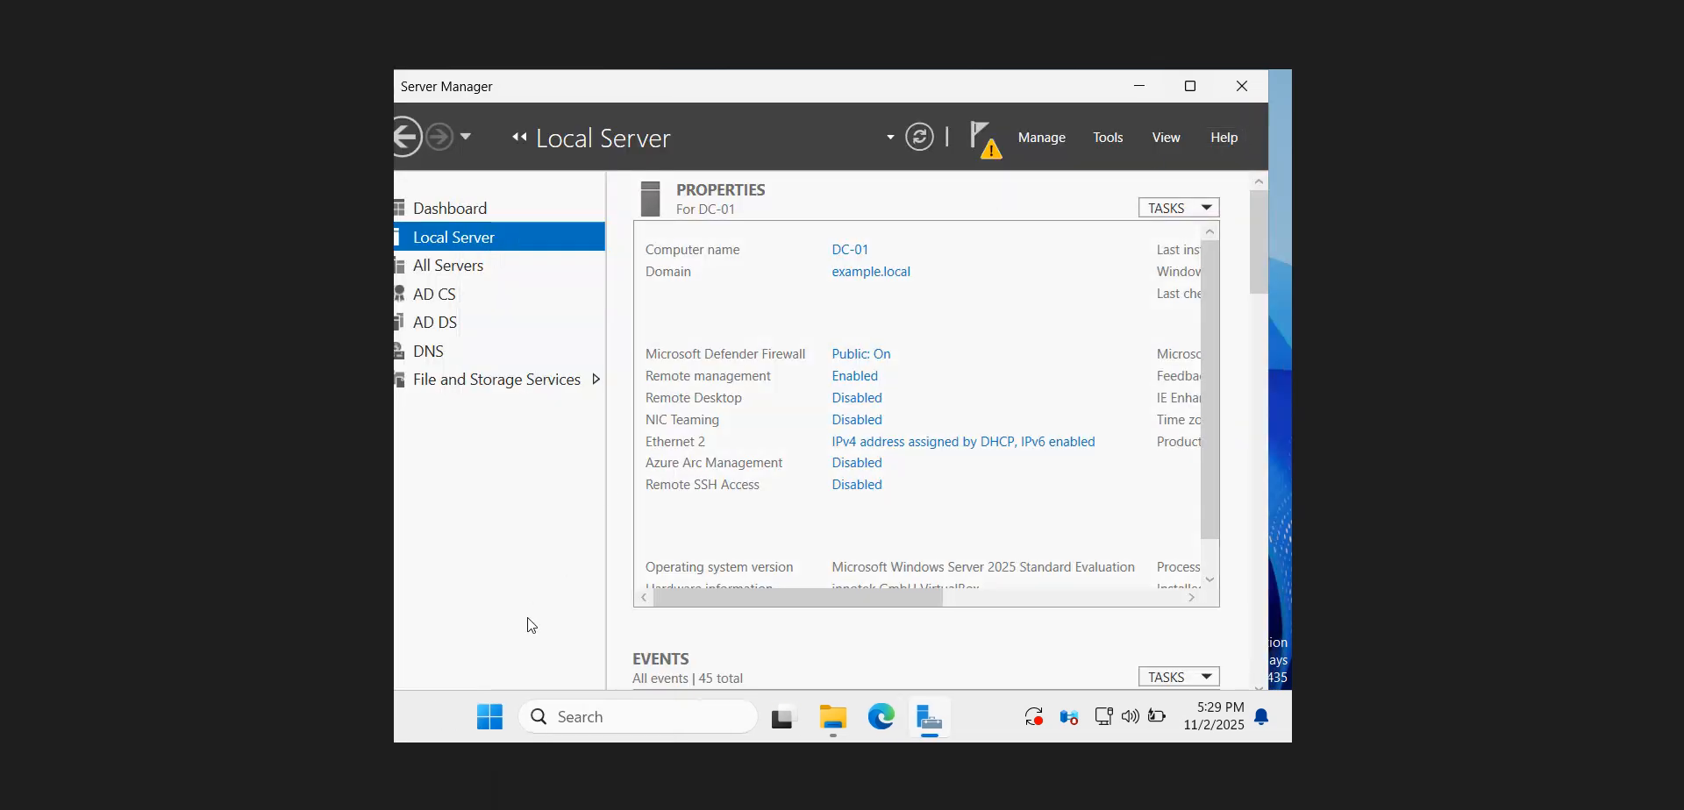
# Check Step 2 of the ChatGPT guide and start the Active Directory Certificate Services configuration from Server Manager's post-deployment notification
pyautogui.click(470, 807)
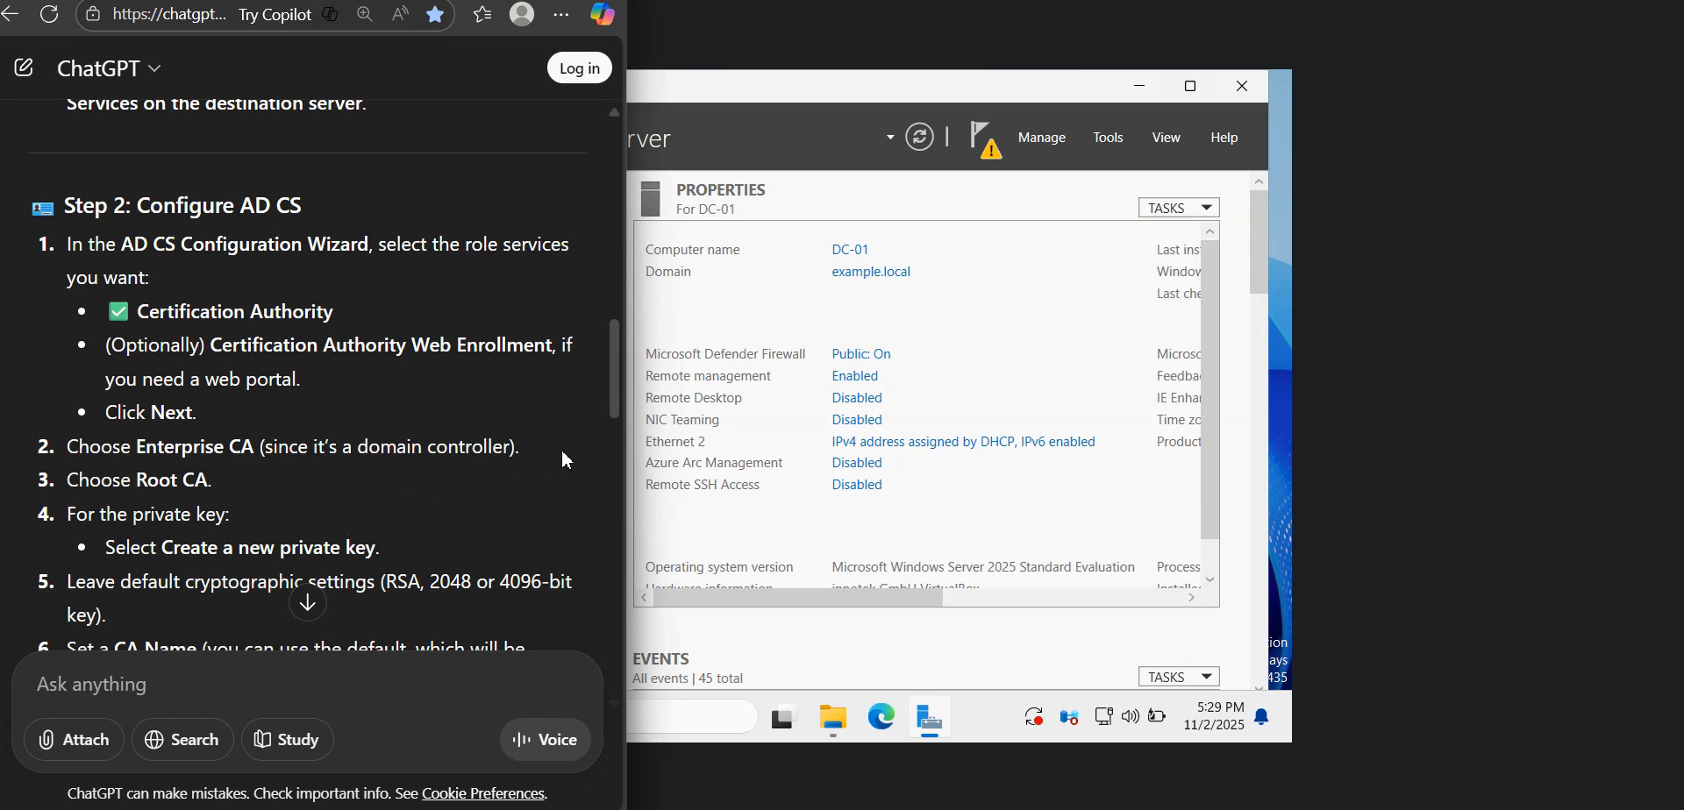
pyautogui.scroll(-3, 617, 412)
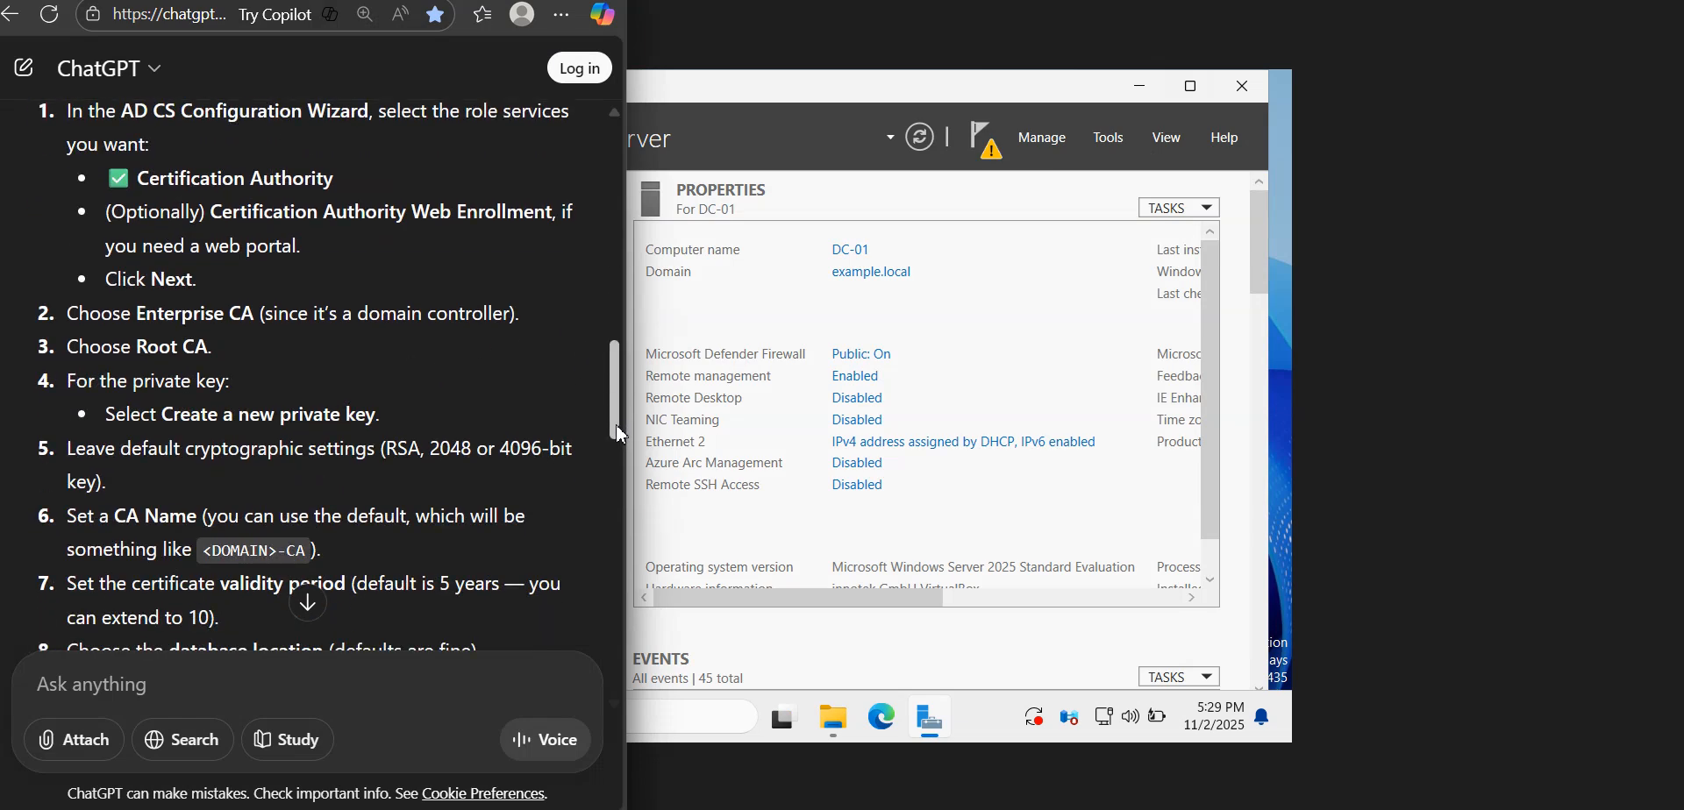
pyautogui.click(987, 157)
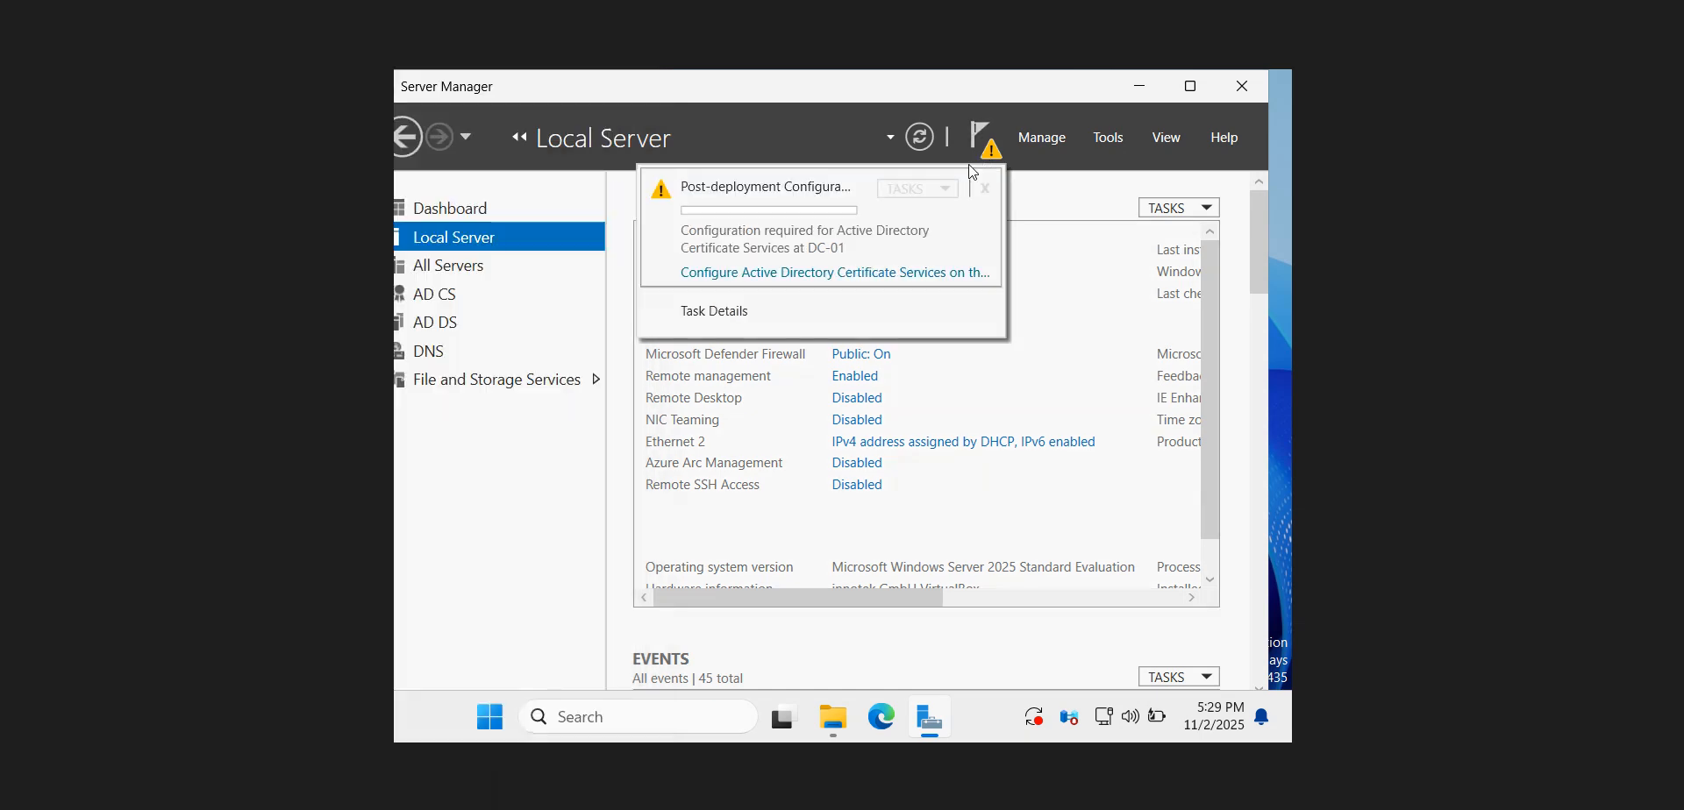
pyautogui.click(794, 281)
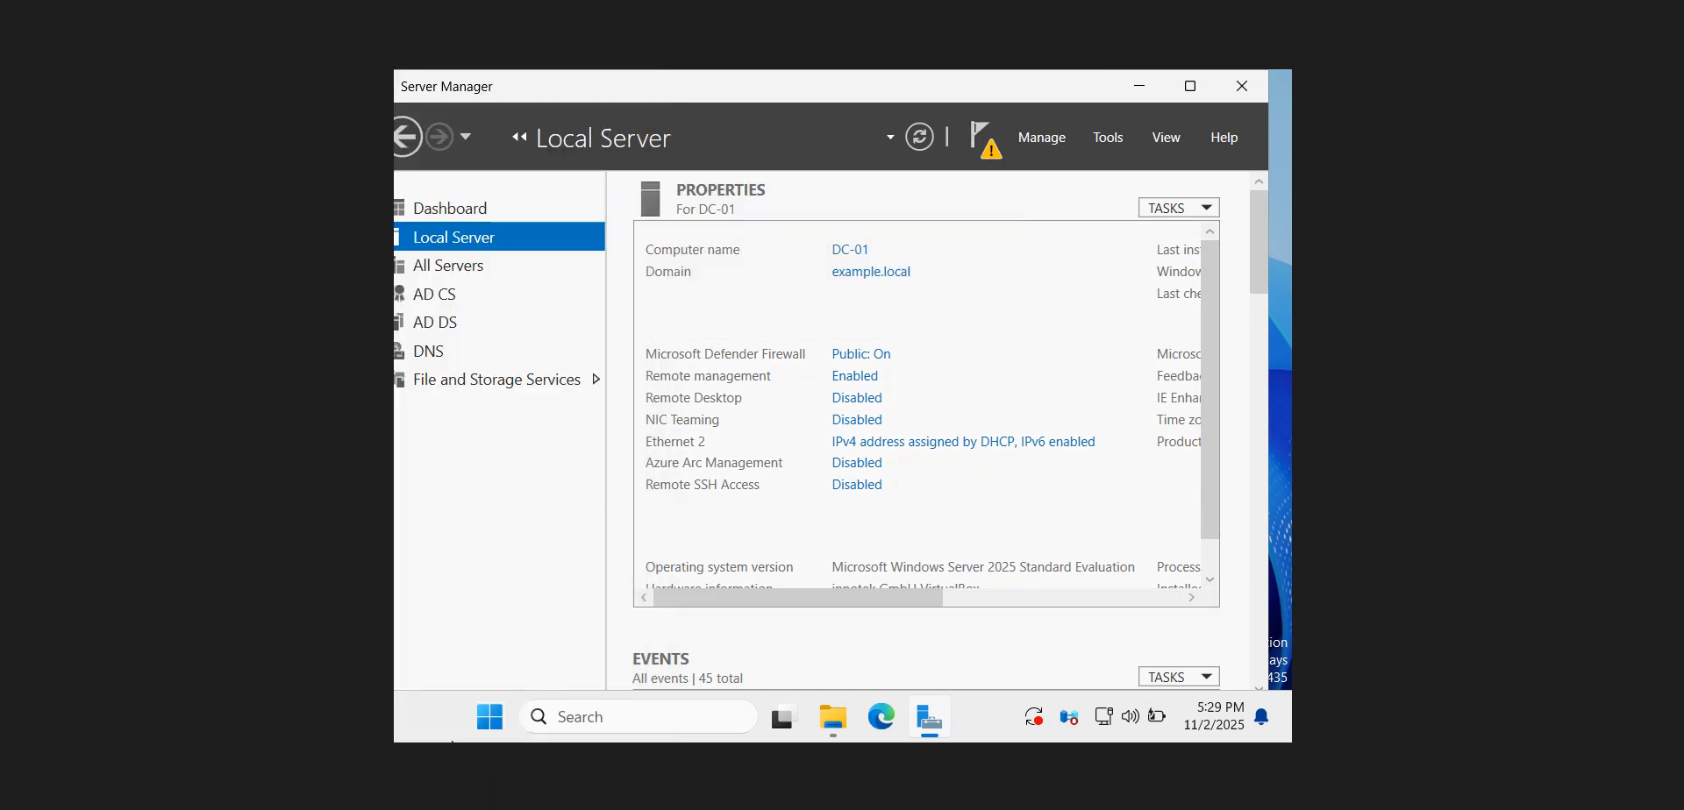
# Compare the Credentials page with the guide and maximize the AD CS Configuration window
pyautogui.click(438, 807)
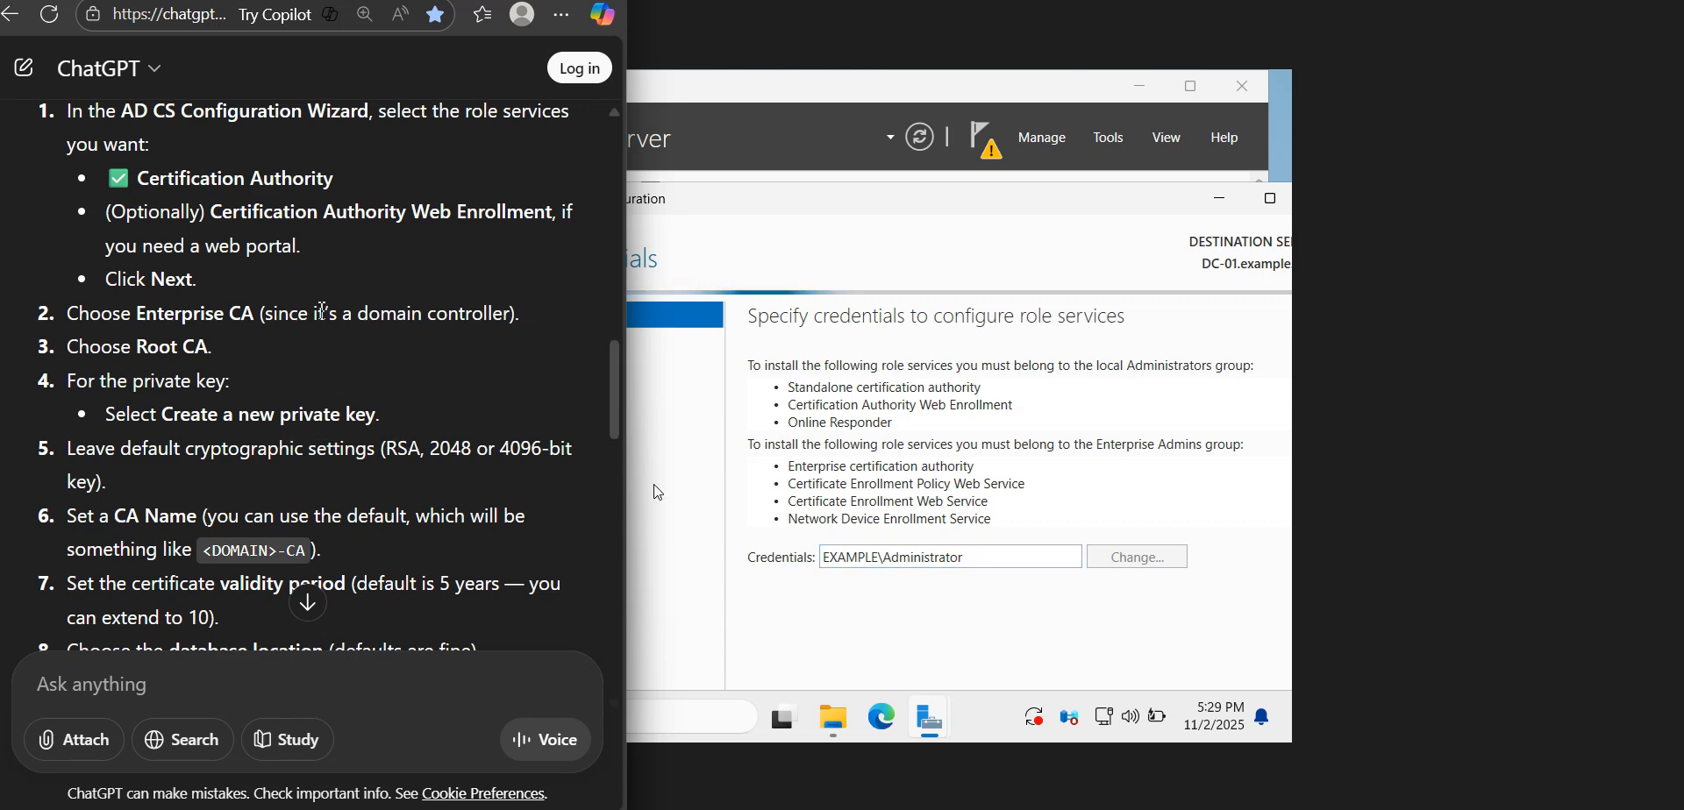
pyautogui.moveTo(1124, 201); pyautogui.dragTo(1124, 165)
pyautogui.moveTo(904, 164); pyautogui.dragTo(828, 75)
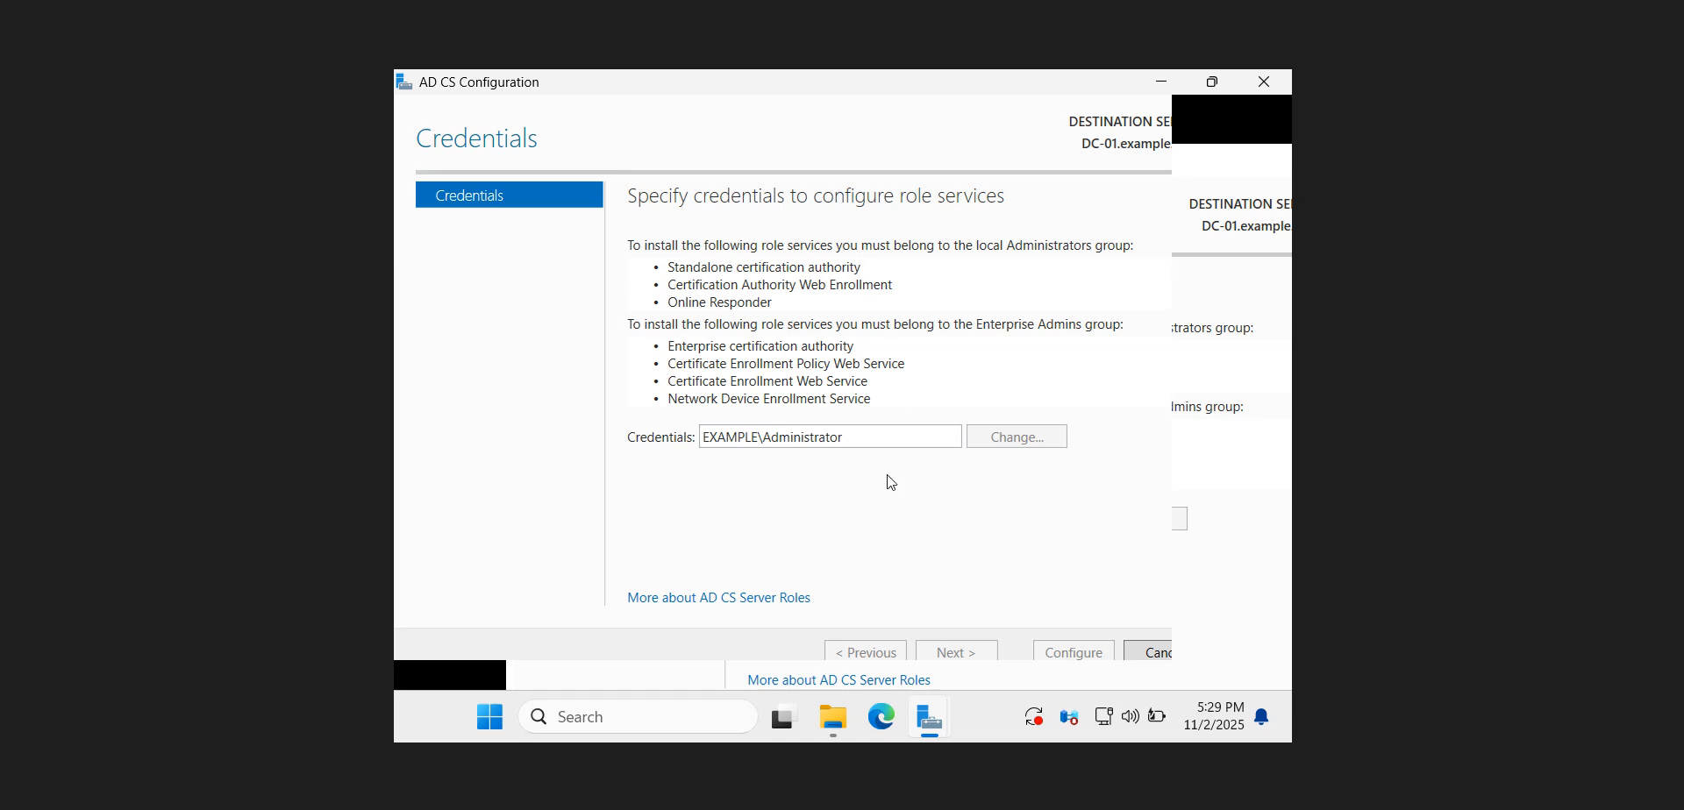
pyautogui.tripleClick(883, 437)
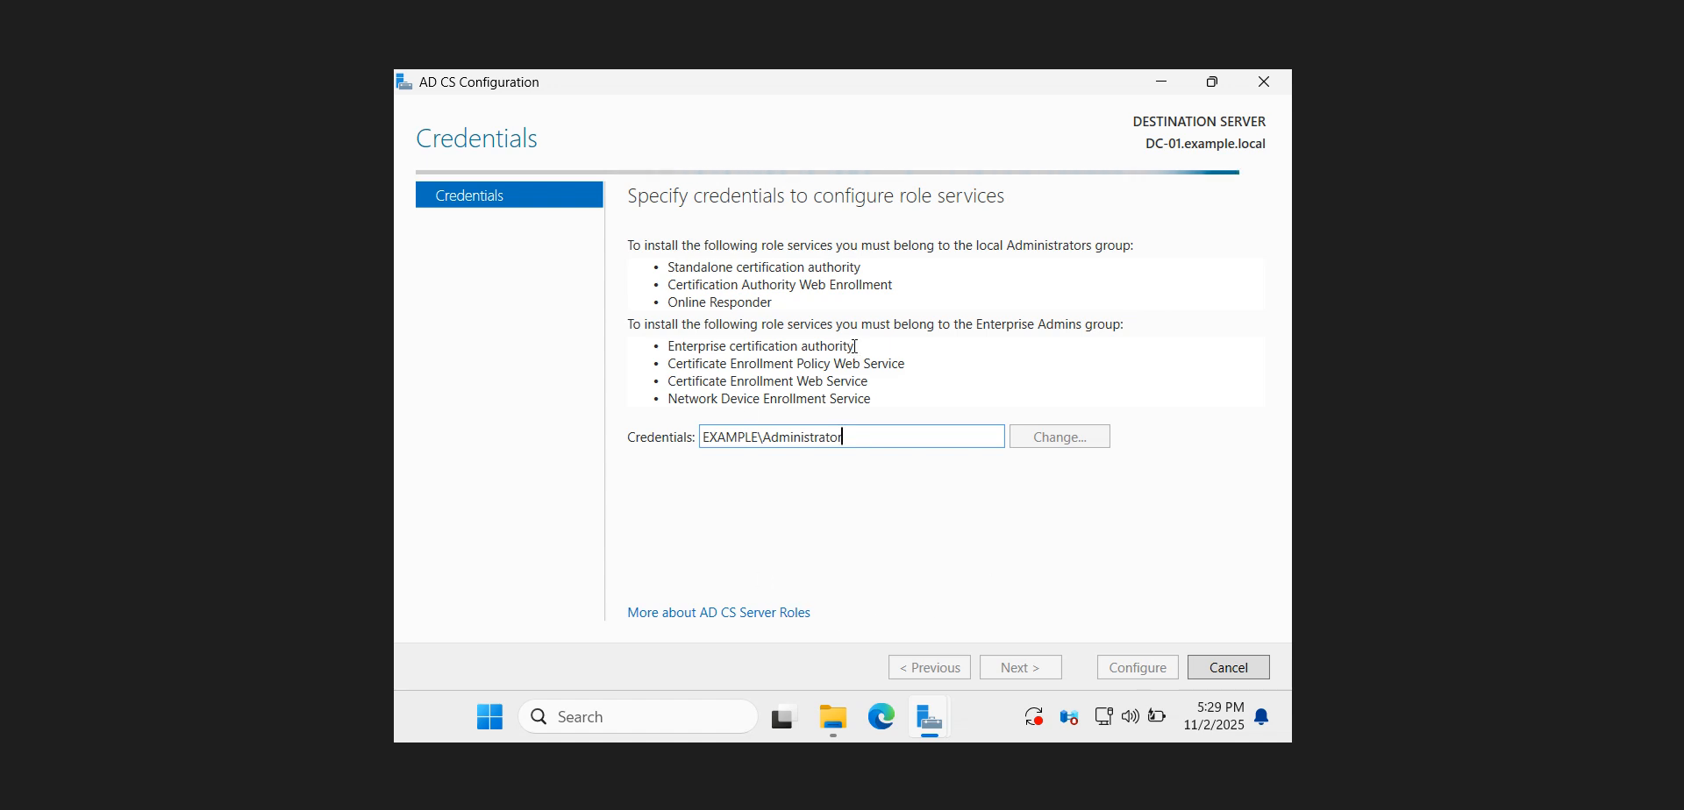
pyautogui.click(1401, 809)
pyautogui.rightClick(1360, 795)
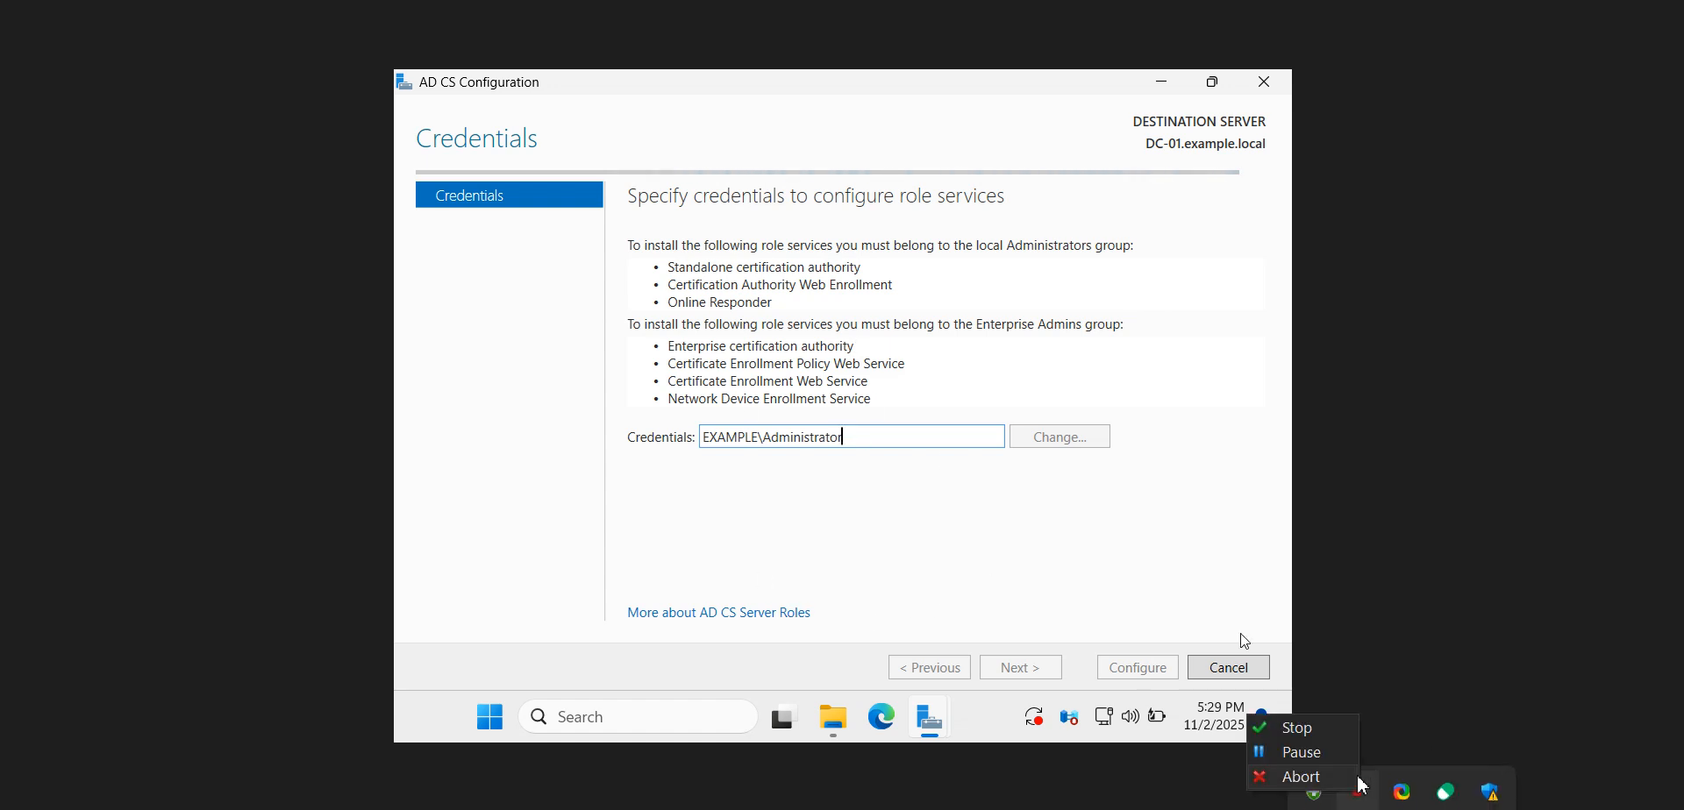
pyautogui.click(1335, 760)
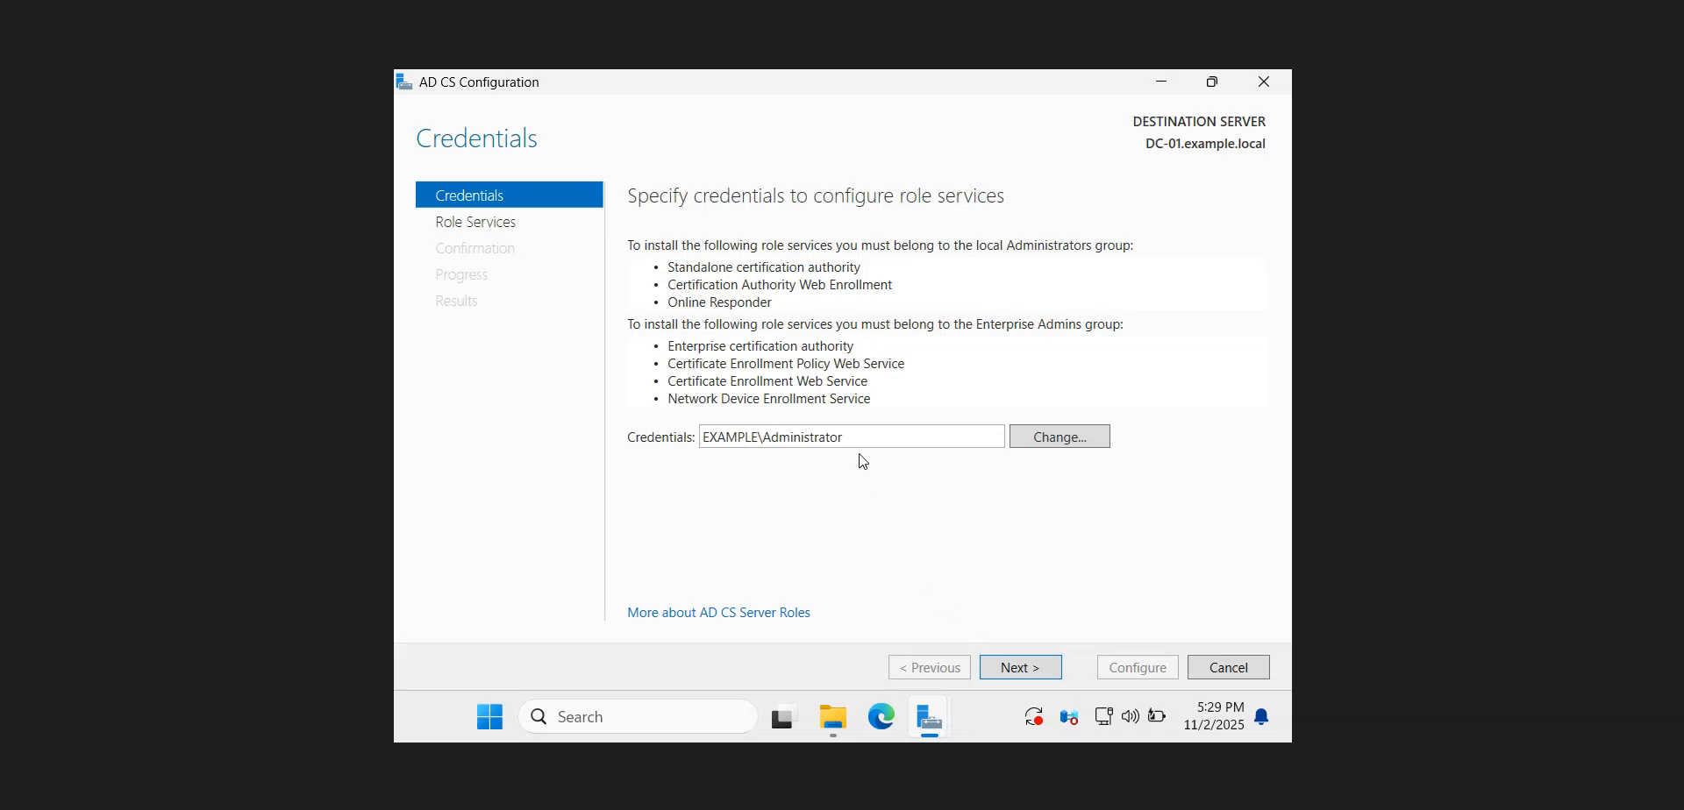
# Accept the default credentials, check the guide, and select Certification Authority as the role service to configure, continuing to Setup Type
pyautogui.click(1030, 669)
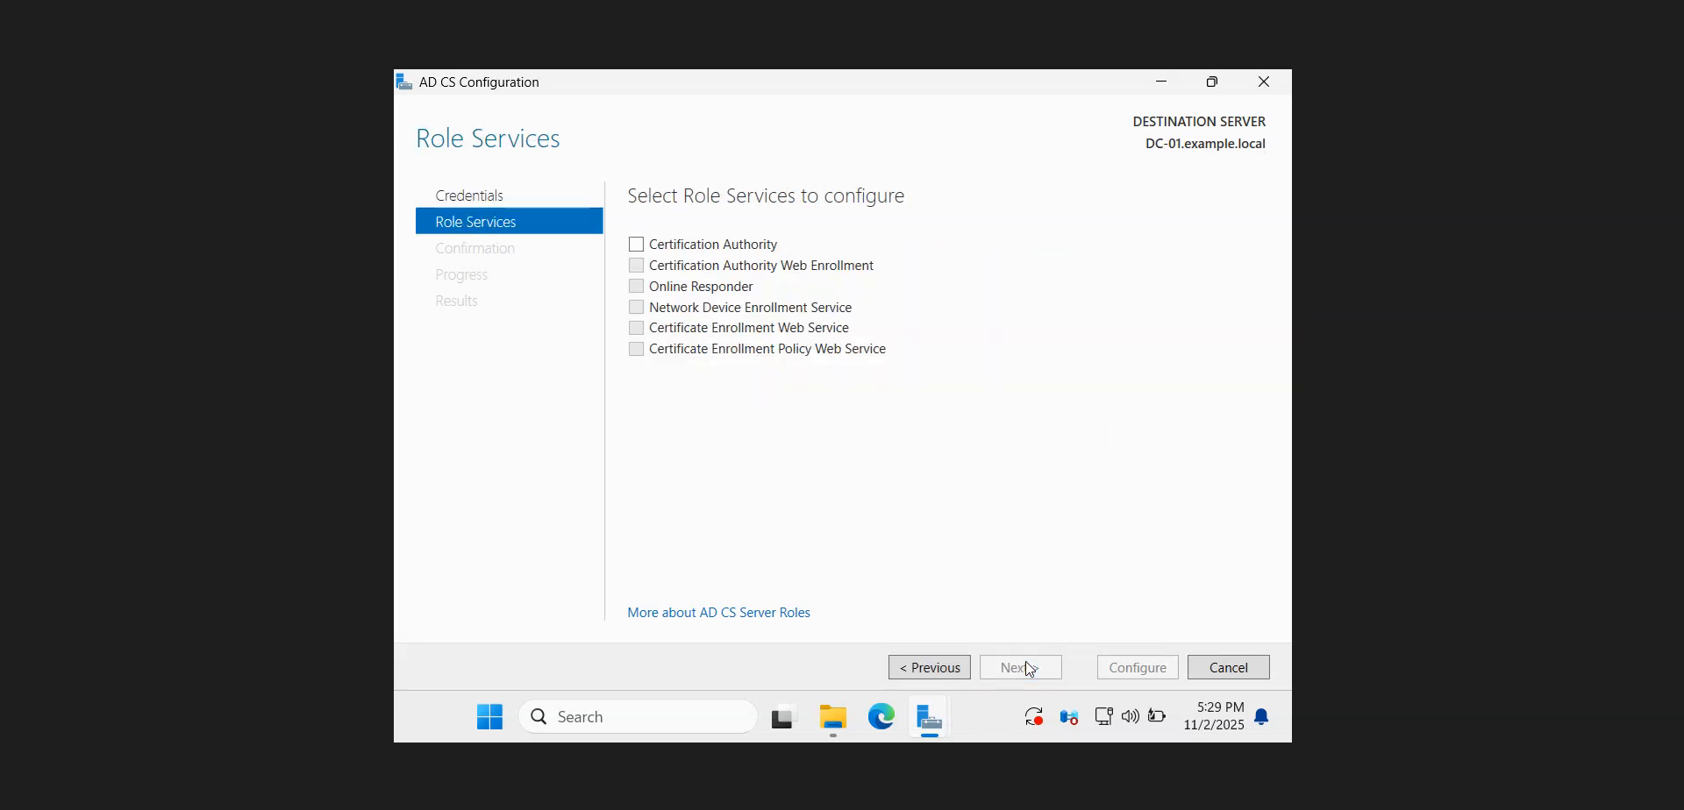
pyautogui.hotkey('alt', 'Tab')
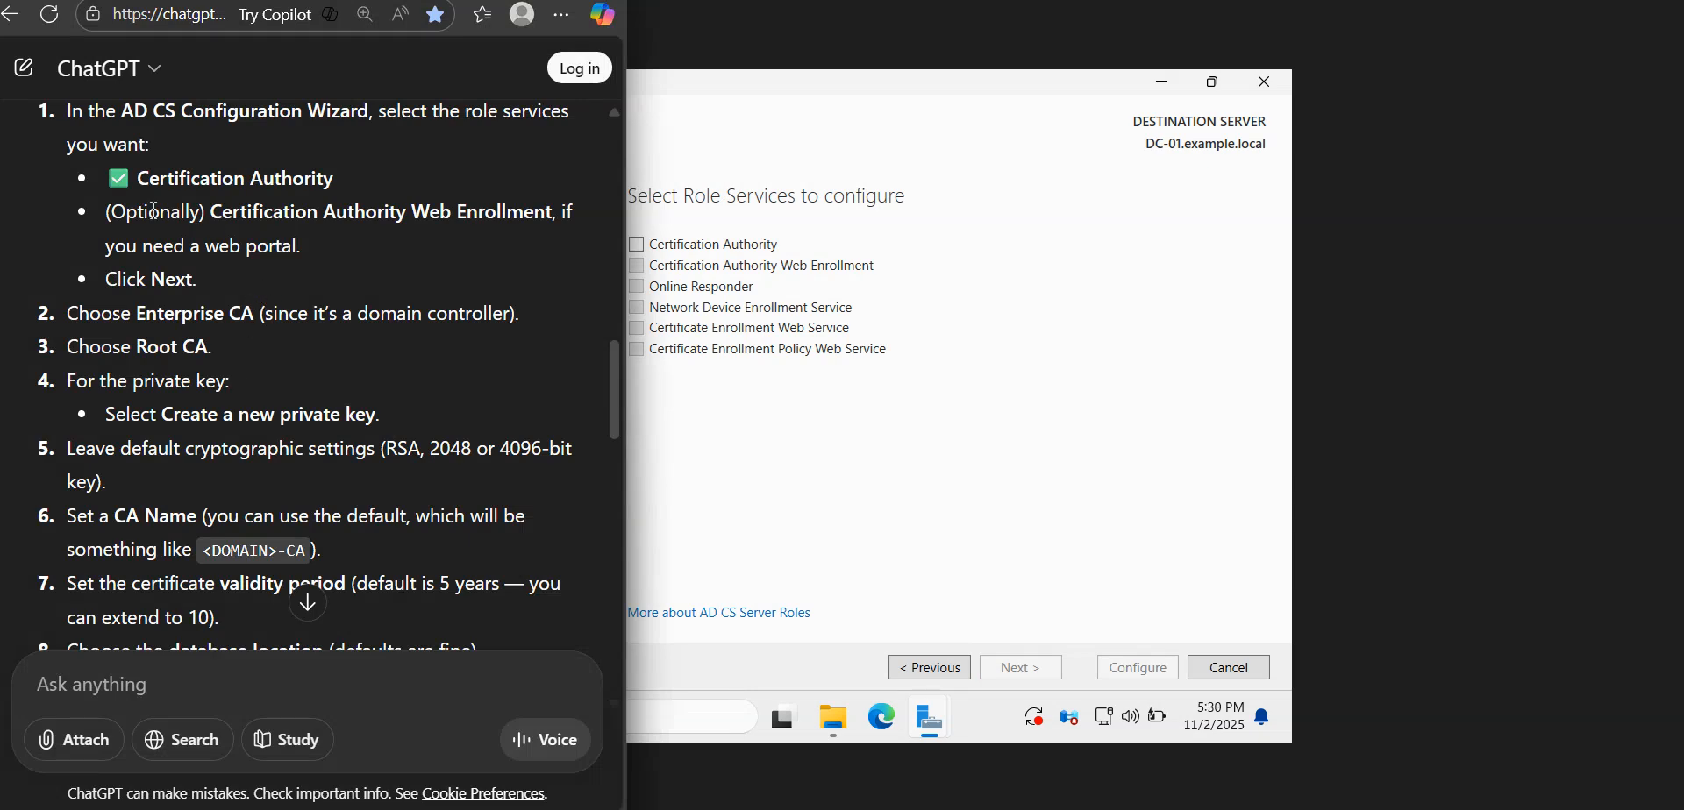
pyautogui.moveTo(137, 178); pyautogui.dragTo(511, 212)
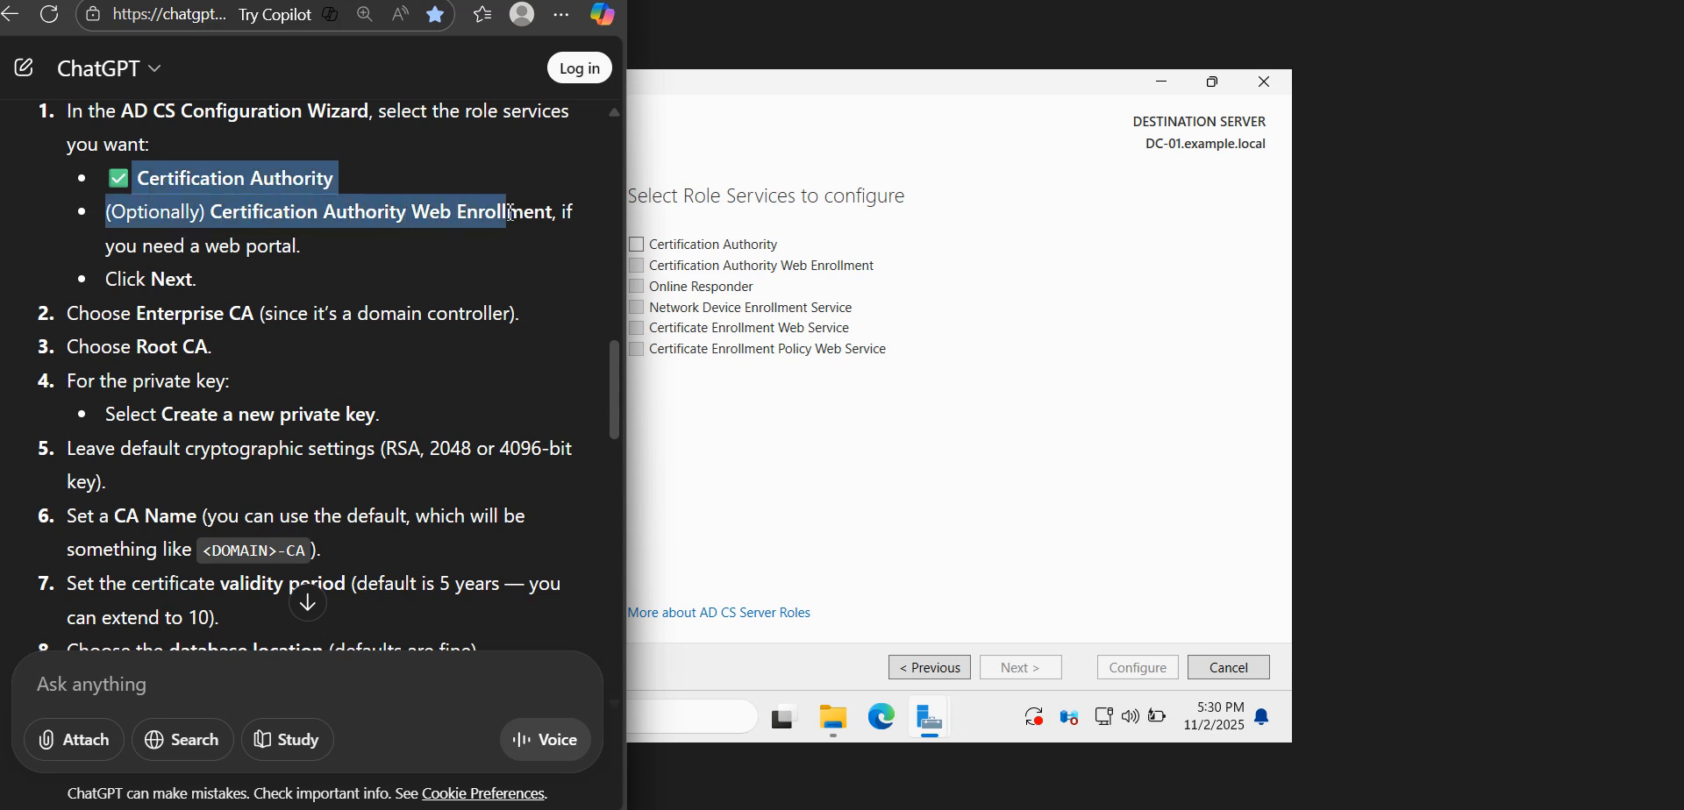
pyautogui.click(408, 254)
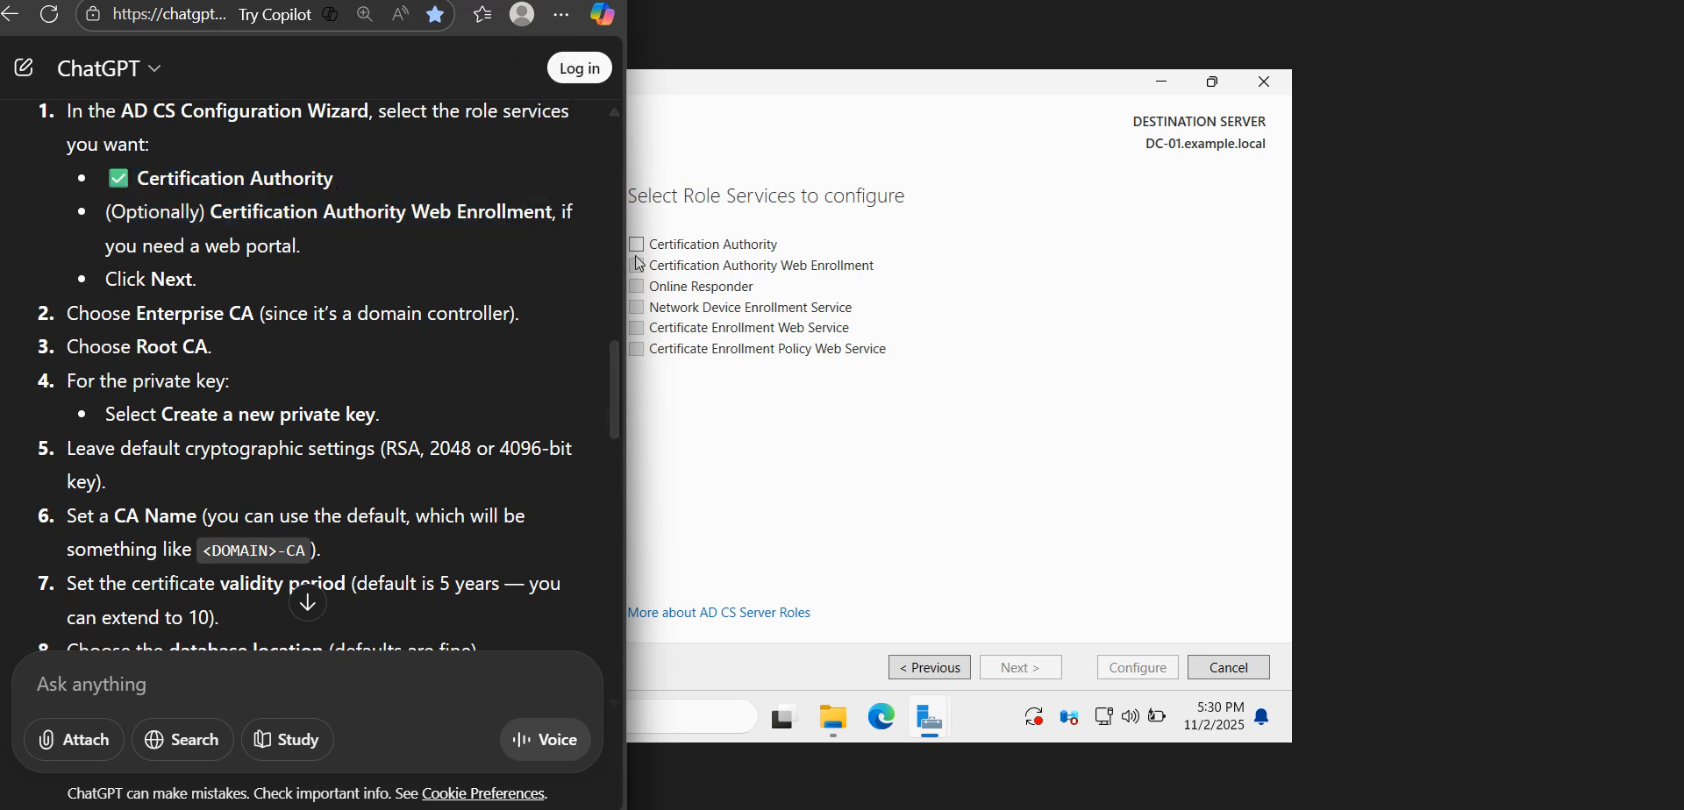
pyautogui.click(672, 251)
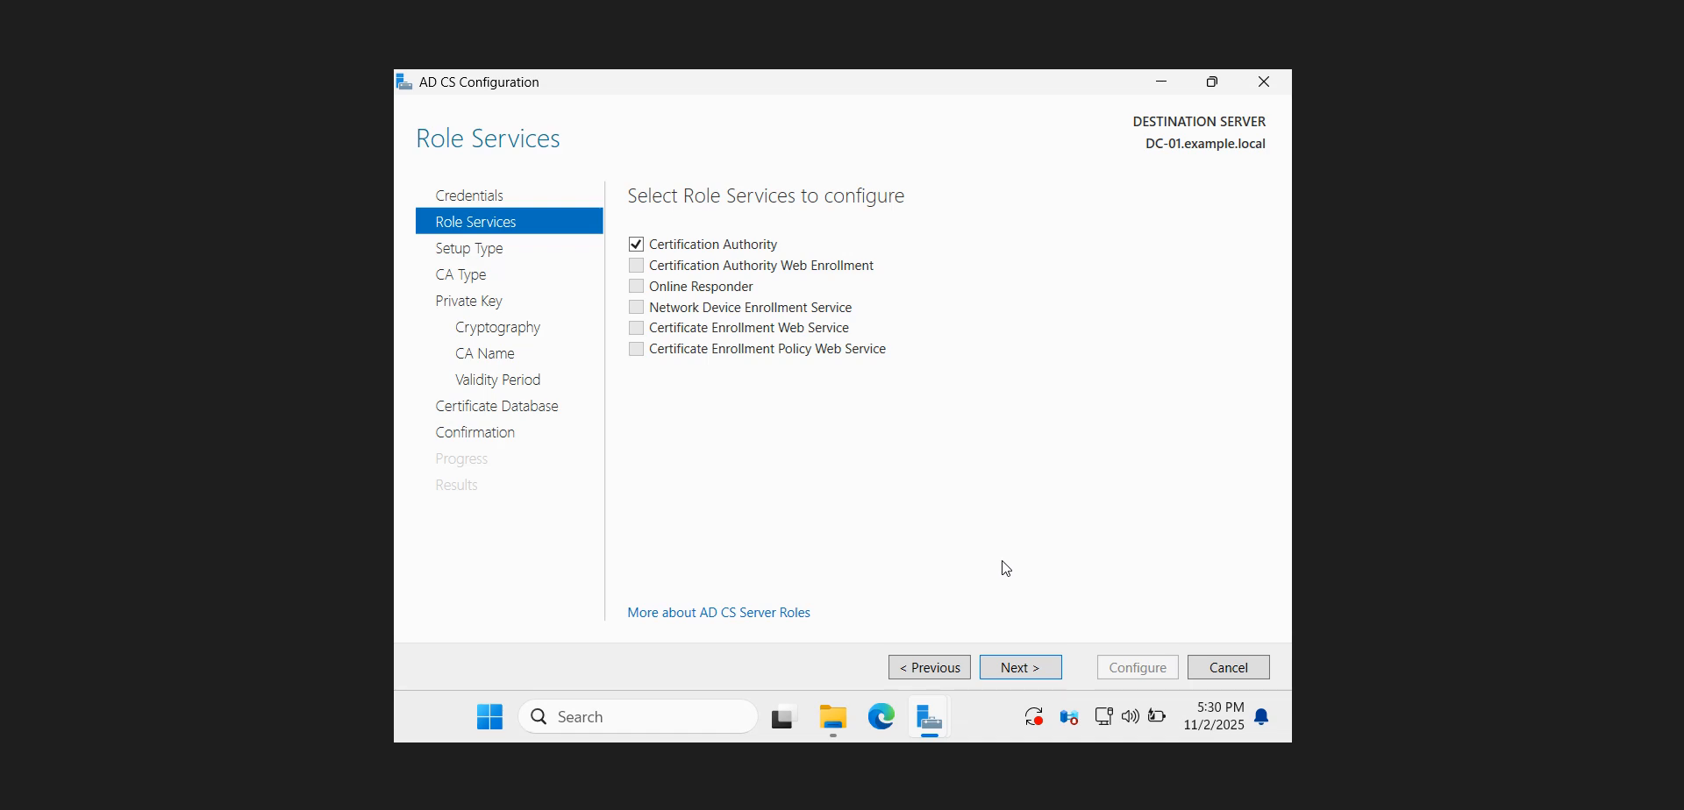
pyautogui.click(1000, 675)
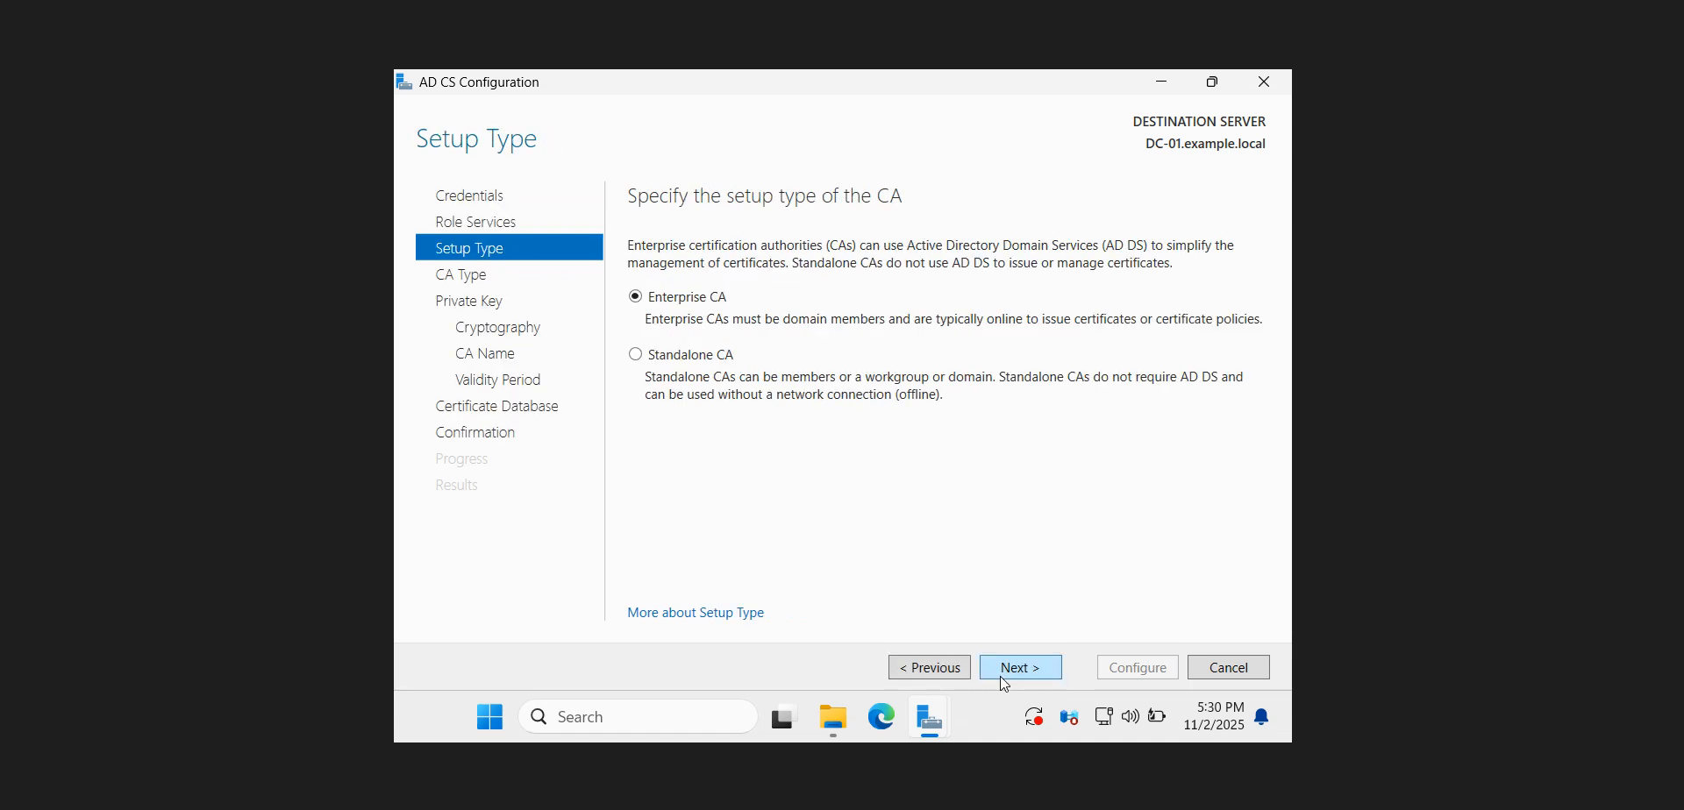
# Check the guide and accept Enterprise CA as the setup type and Root CA as the CA type
pyautogui.click(430, 808)
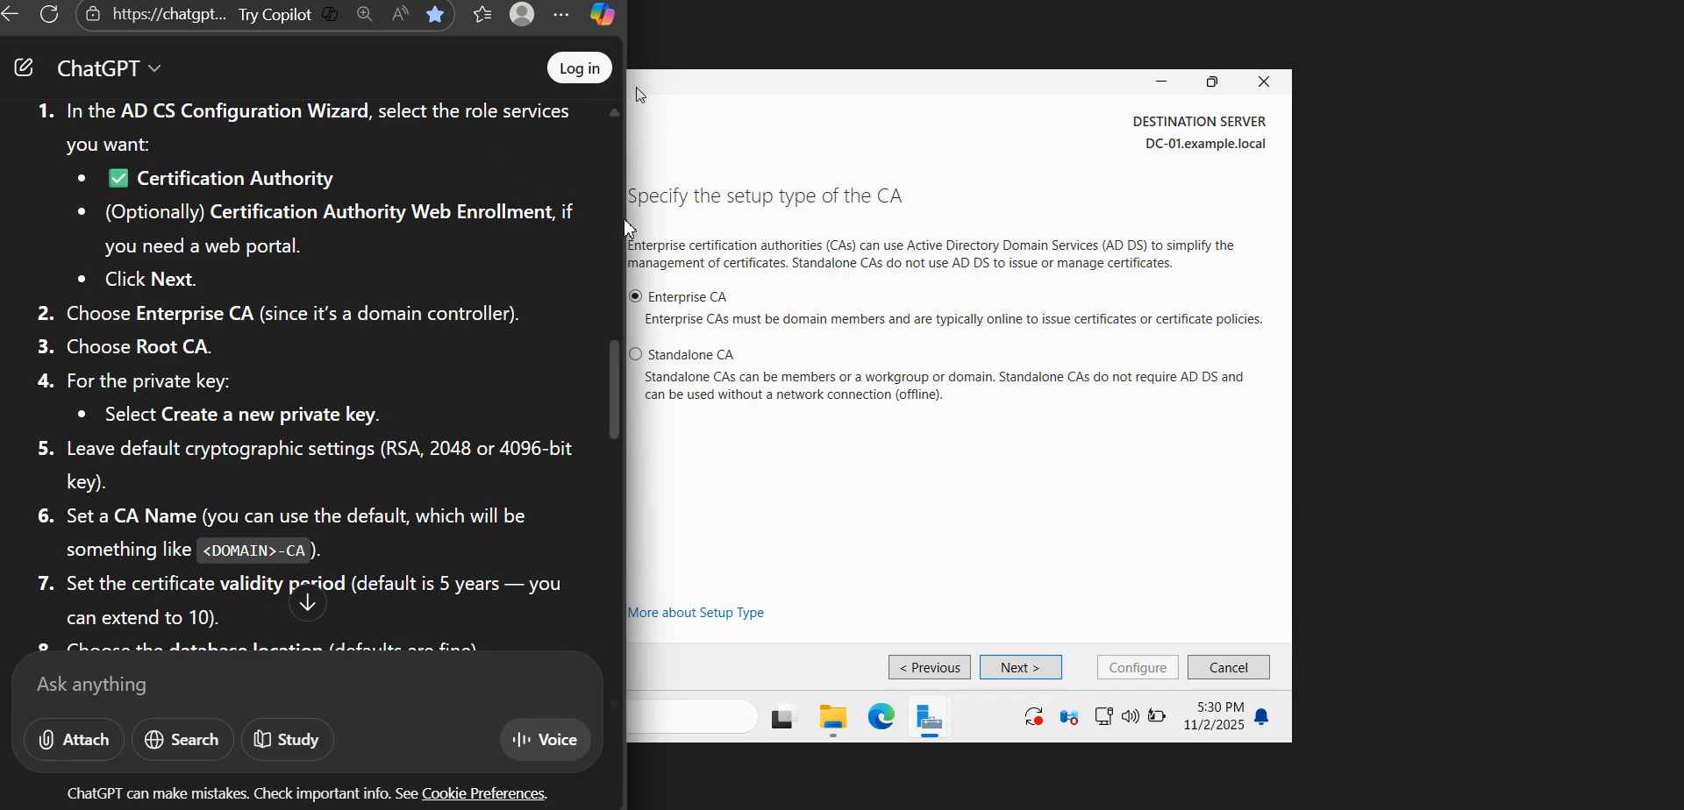
pyautogui.click(1035, 664)
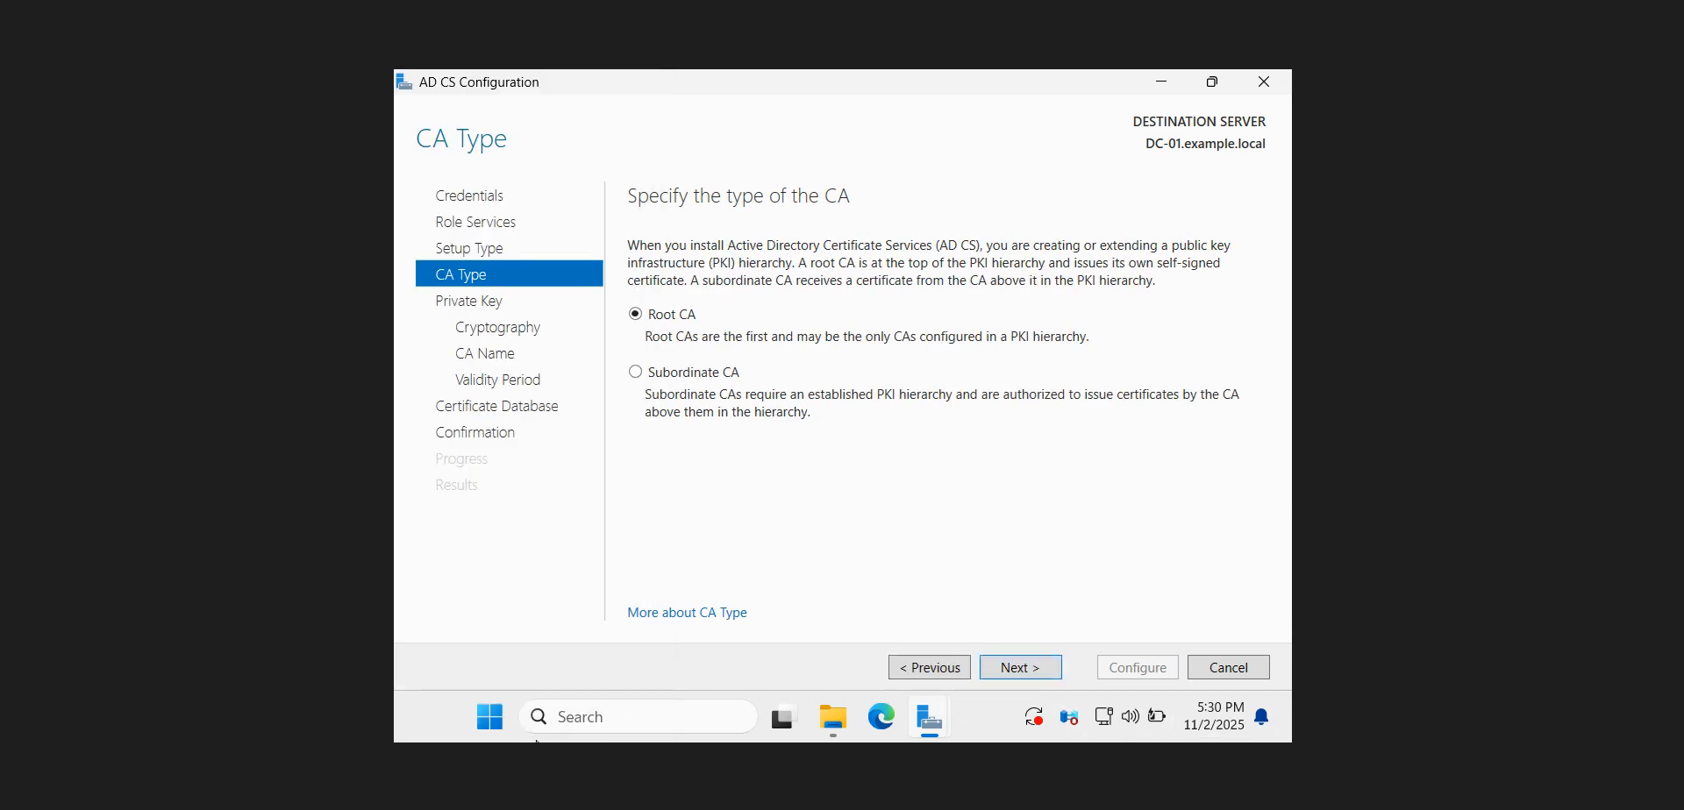
pyautogui.click(347, 806)
pyautogui.moveTo(214, 353); pyautogui.dragTo(136, 352)
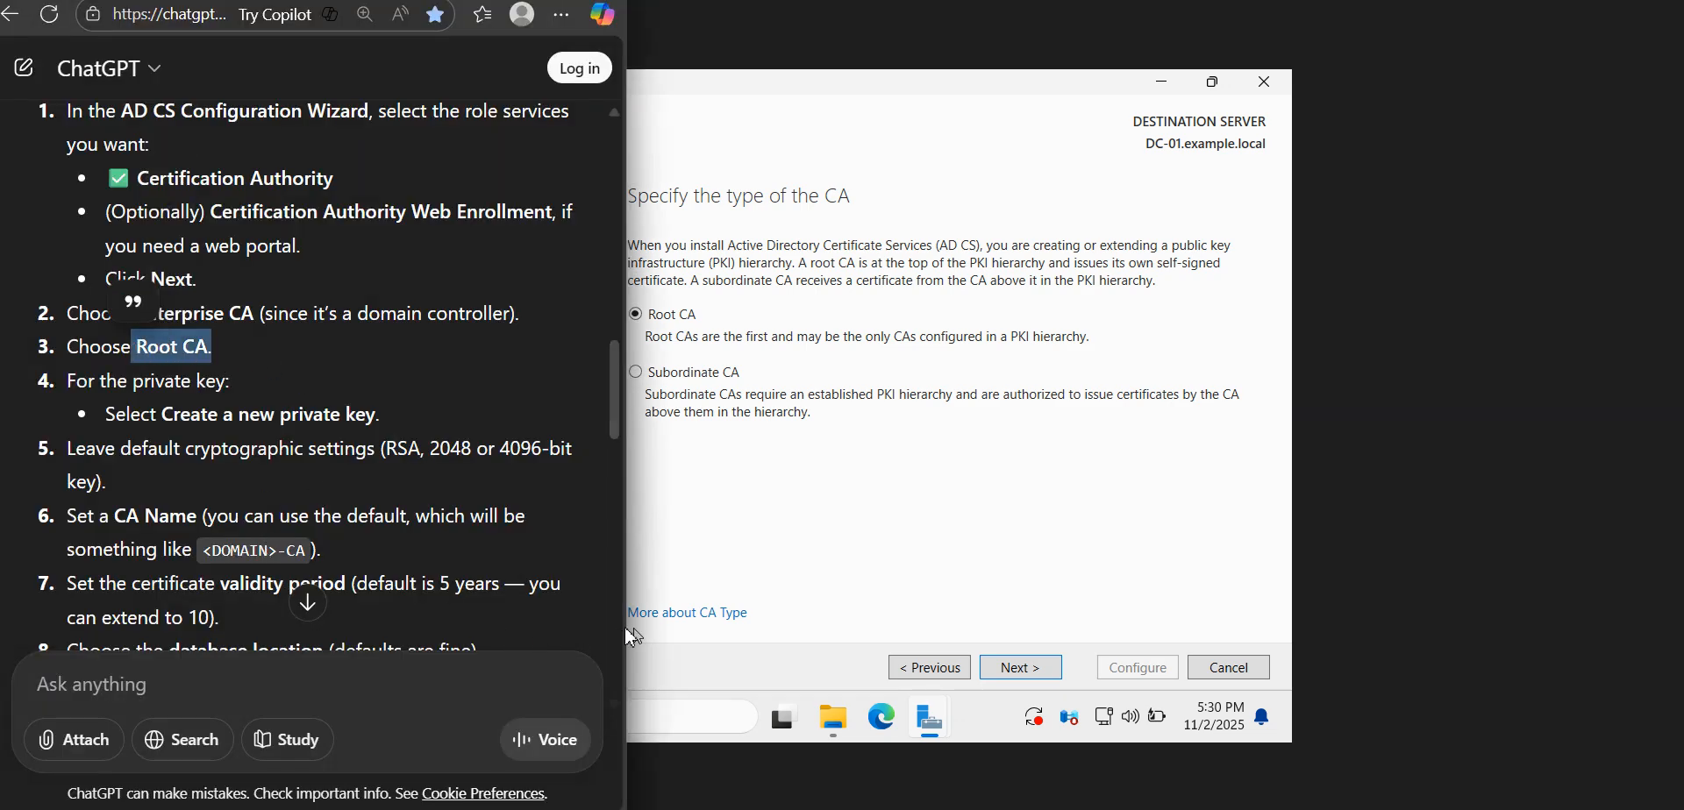
pyautogui.moveTo(633, 631); pyautogui.dragTo(553, 628)
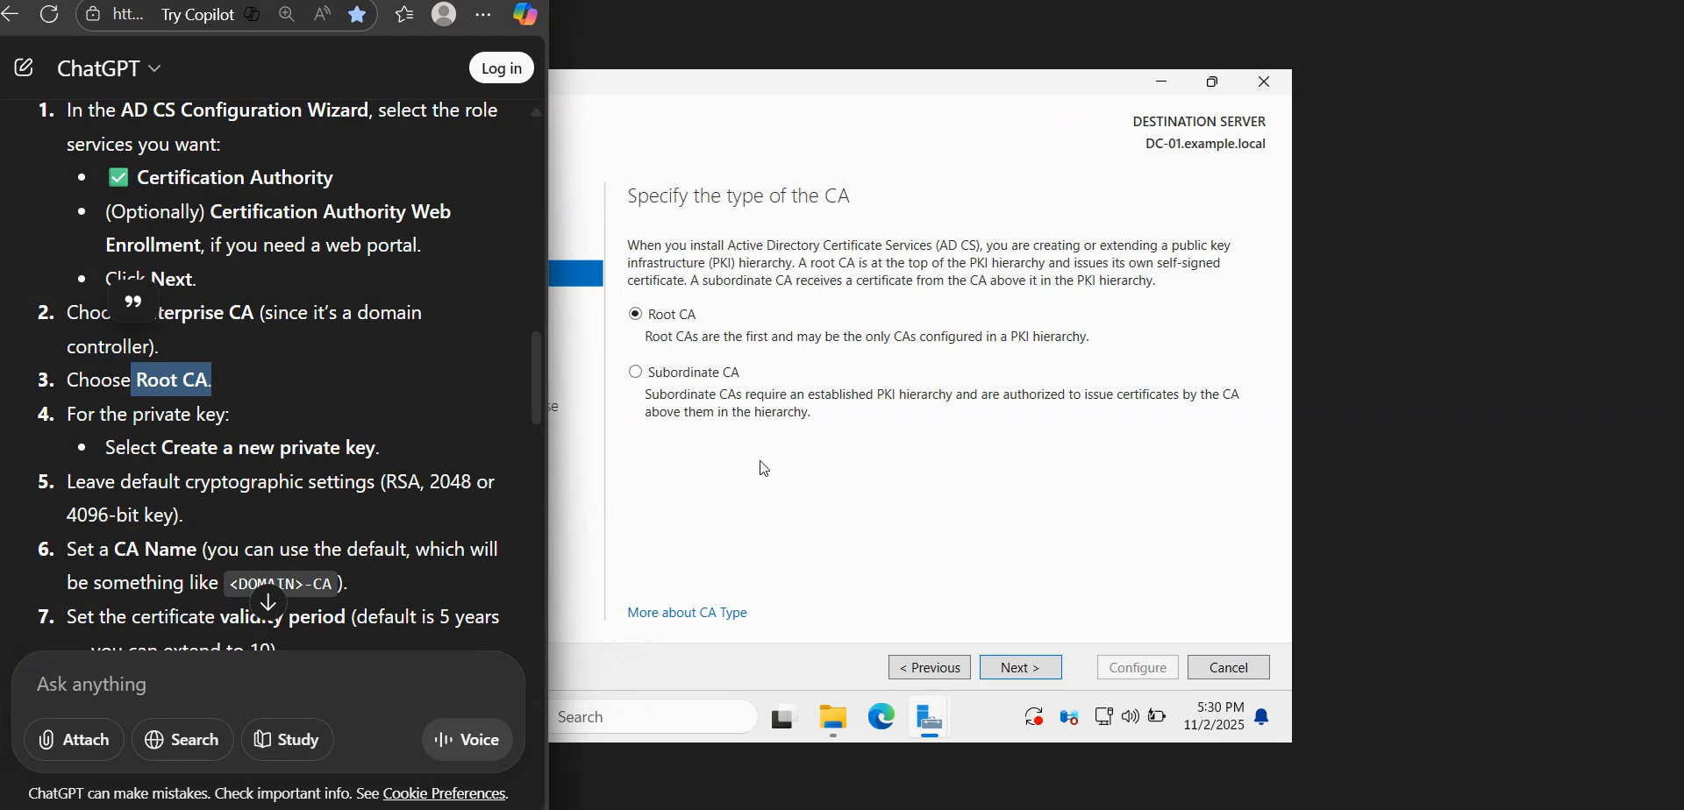
pyautogui.click(1023, 669)
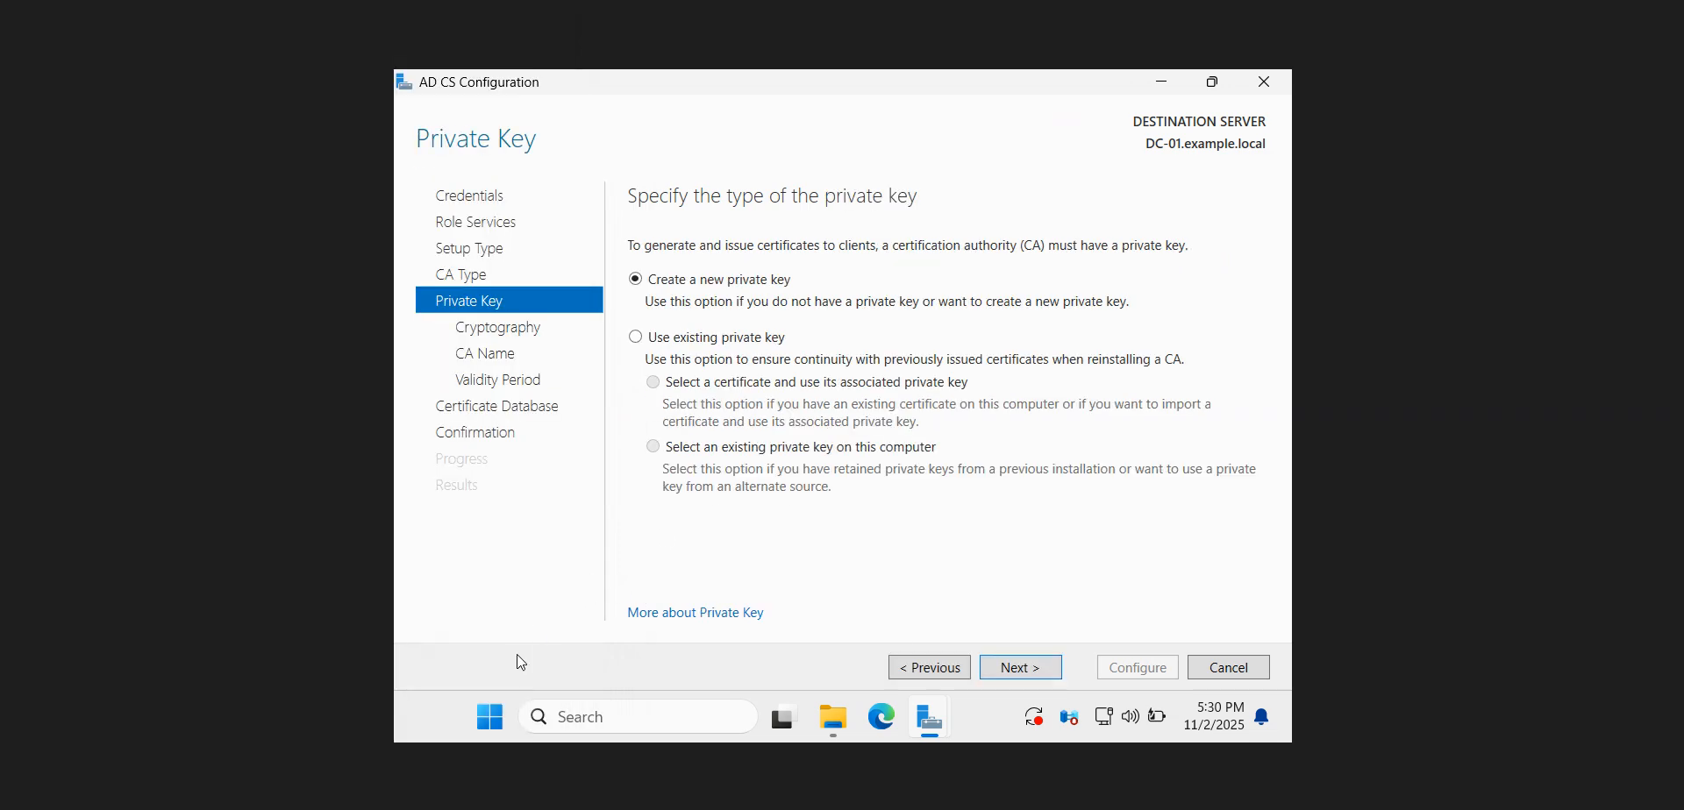
# Check the guide's private key instruction and accept Create a new private key, continuing to the cryptography options
pyautogui.click(439, 805)
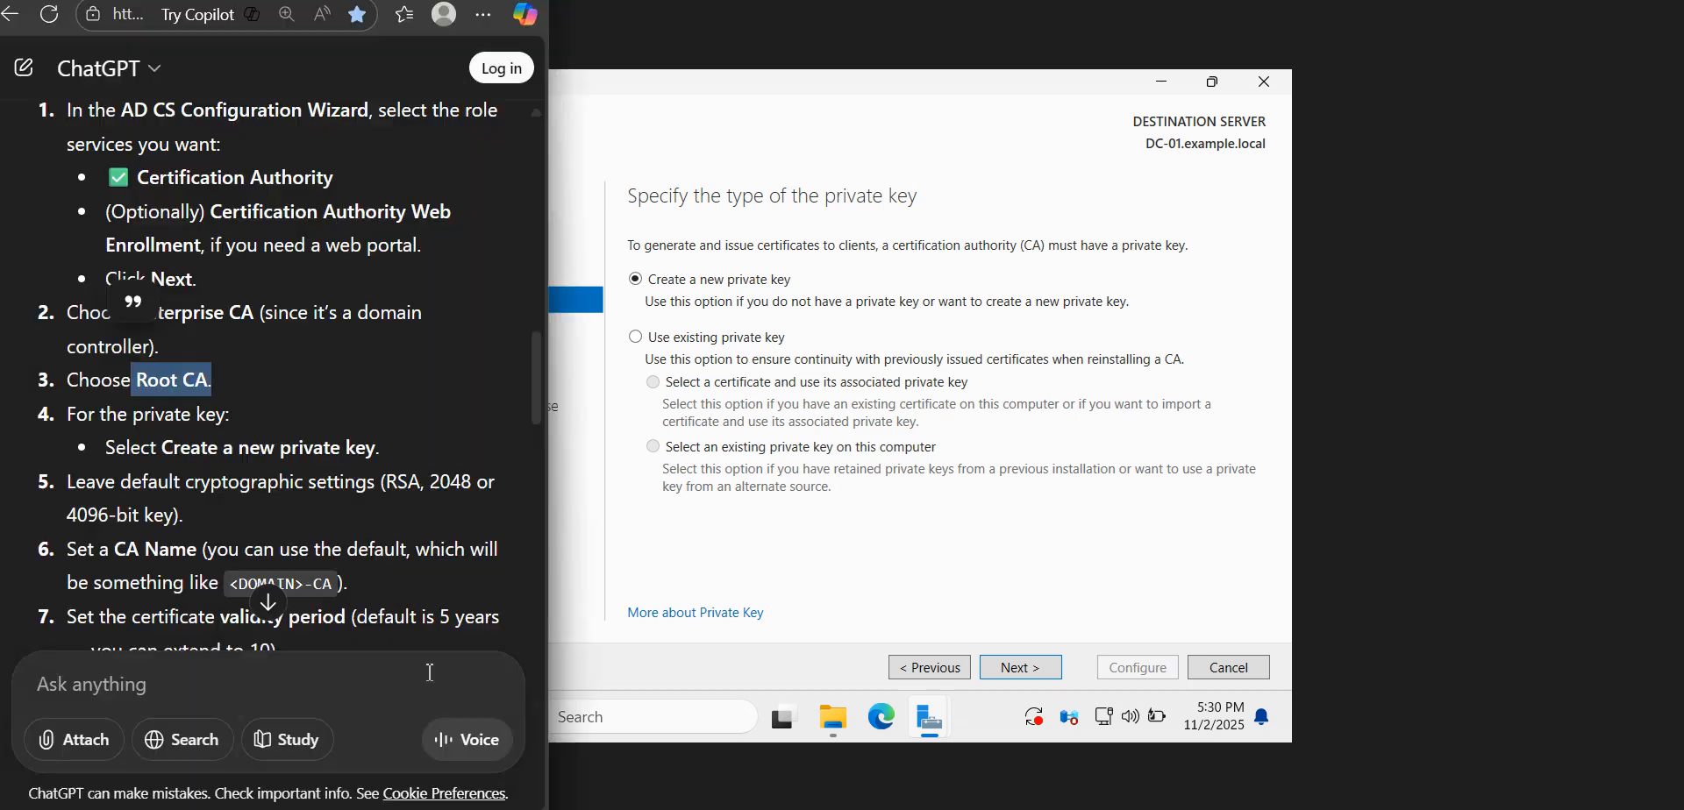
pyautogui.doubleClick(307, 449)
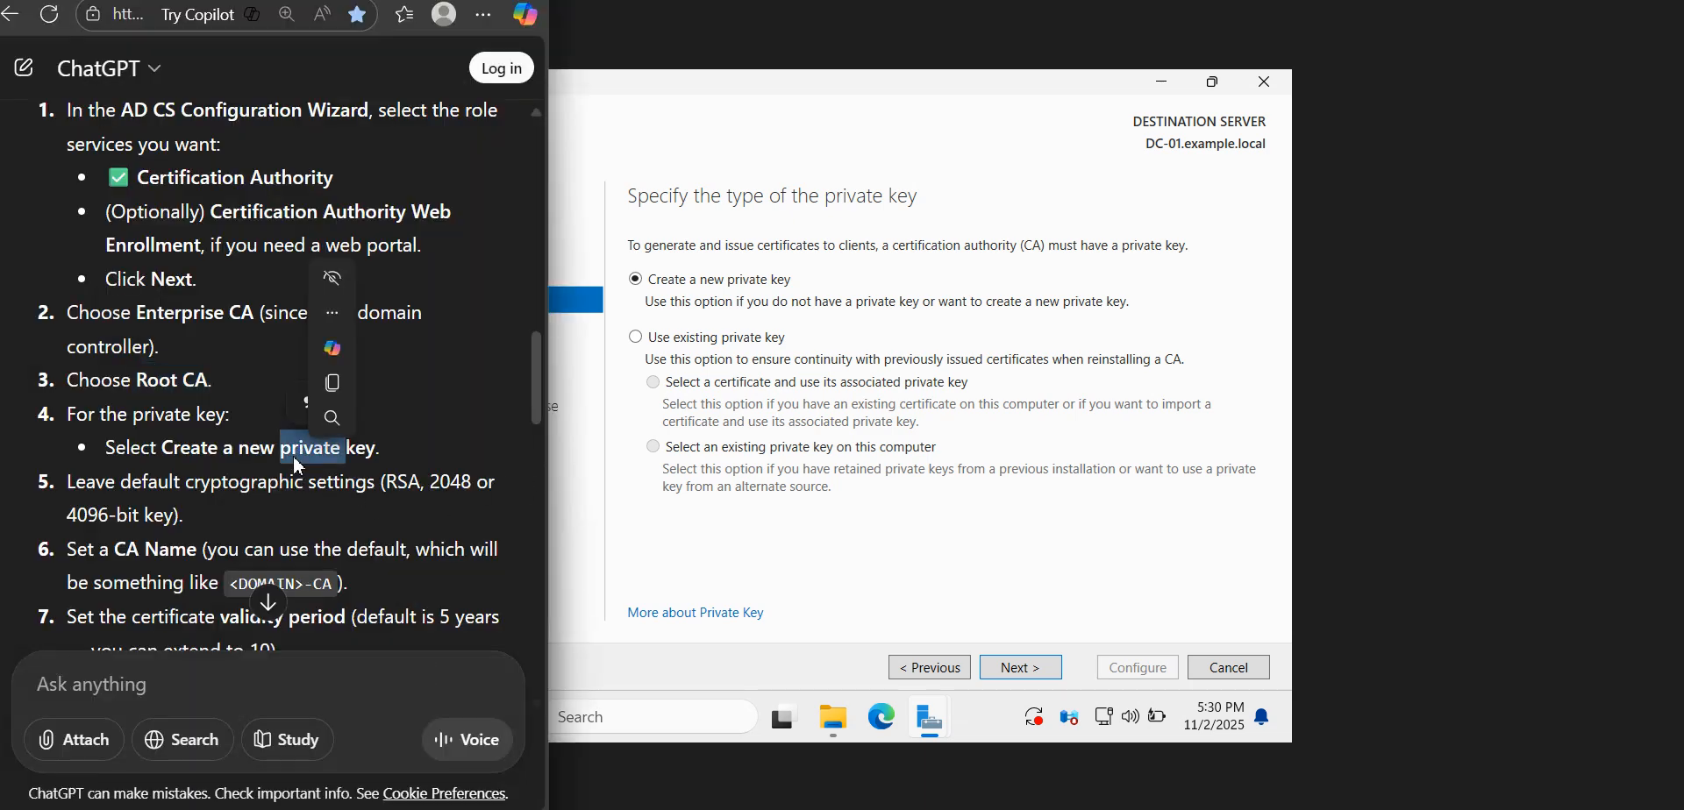
pyautogui.click(409, 526)
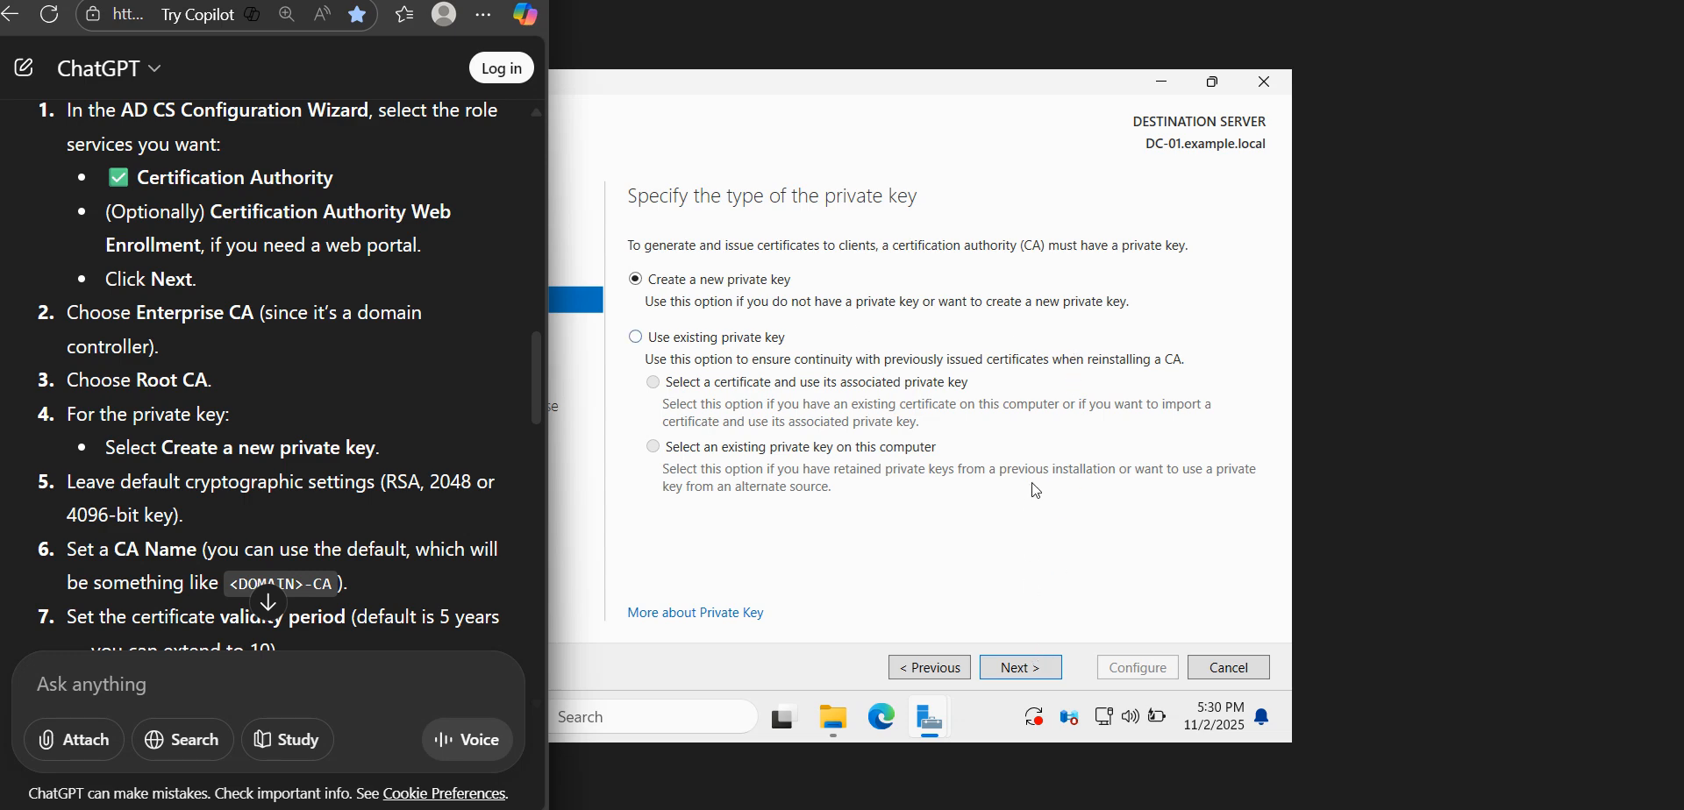
pyautogui.click(1021, 668)
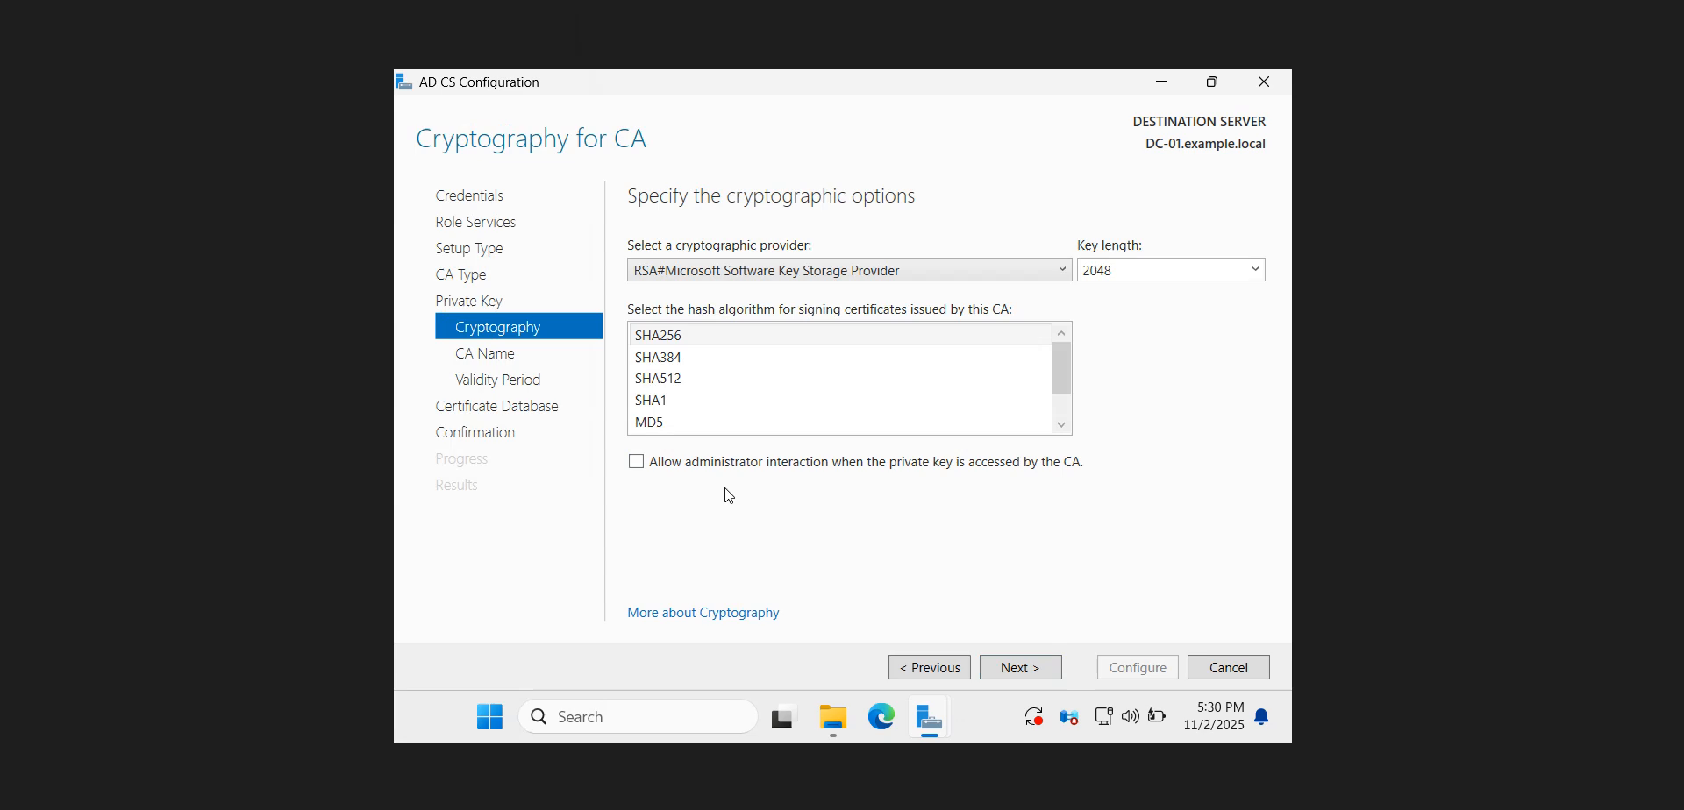
# Read the guide's instructions on cryptographic settings, CA name, validity period and database location
pyautogui.click(351, 759)
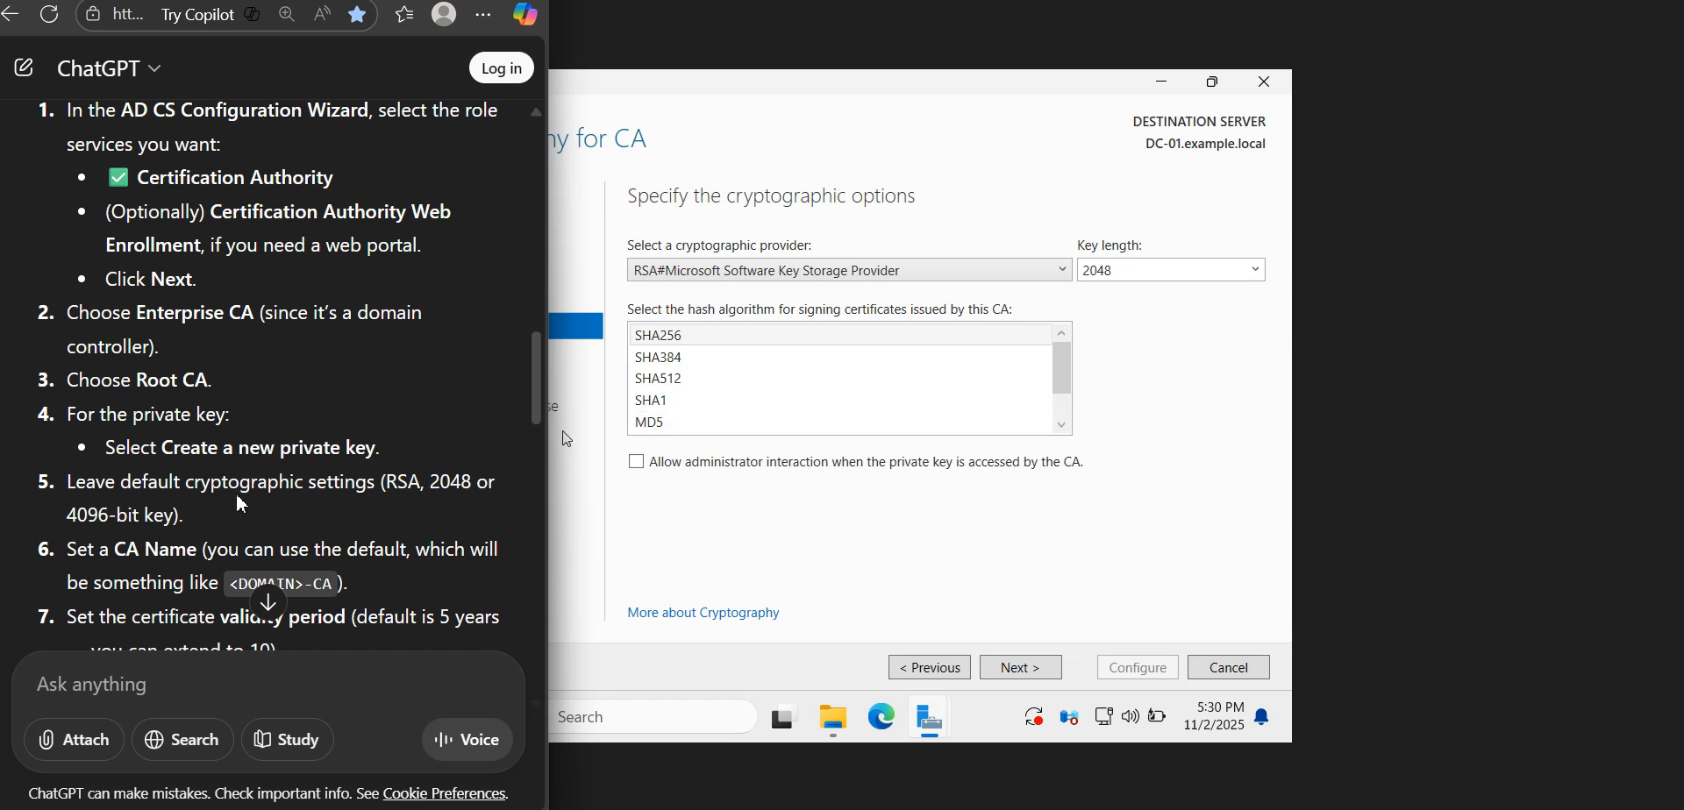
pyautogui.doubleClick(303, 492)
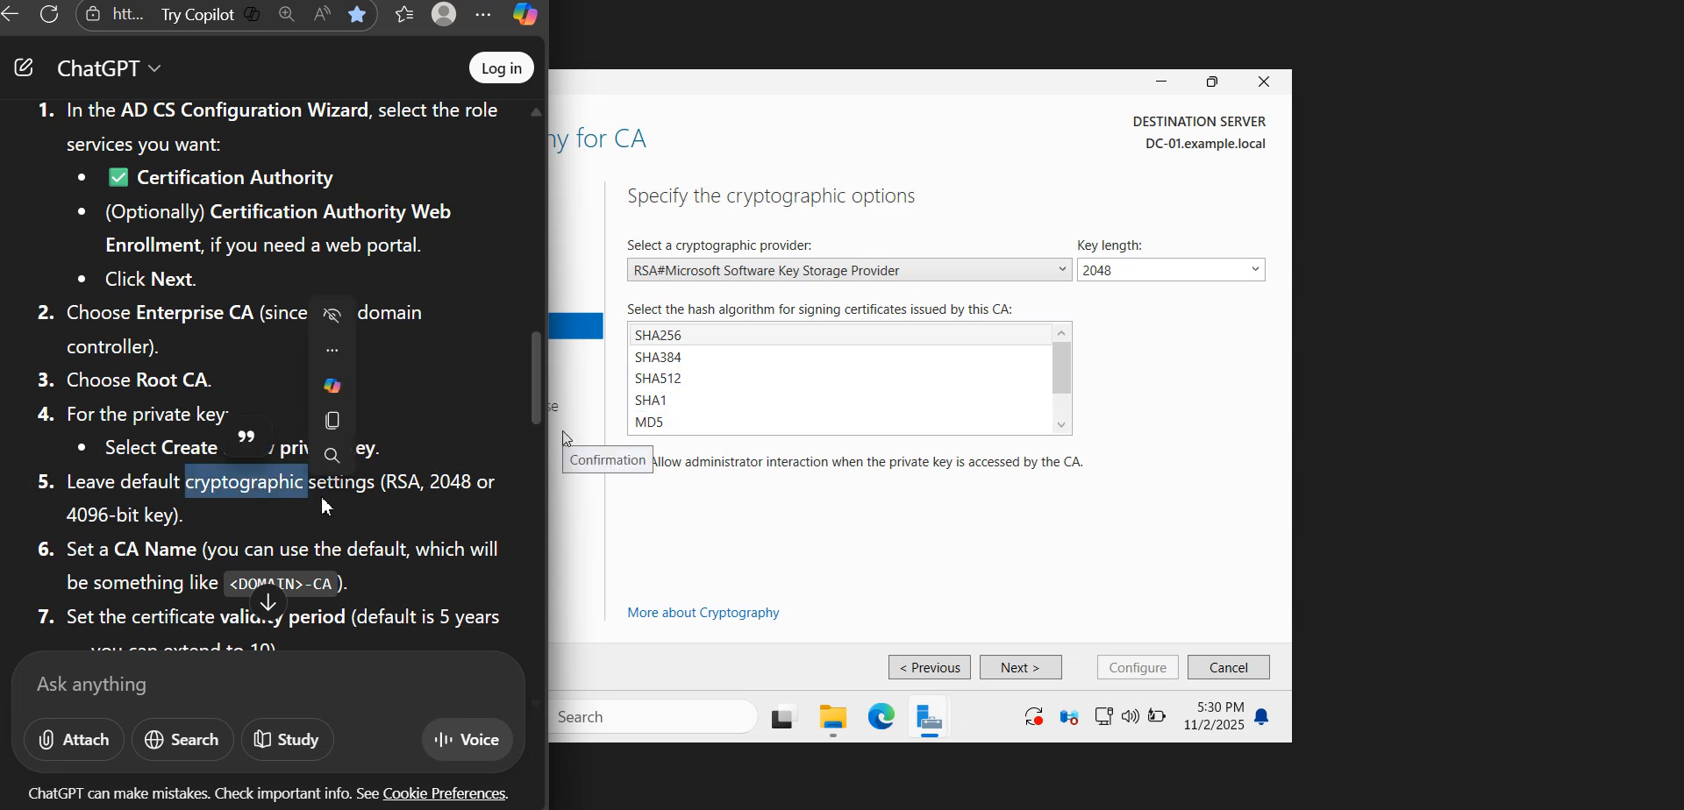
pyautogui.click(404, 507)
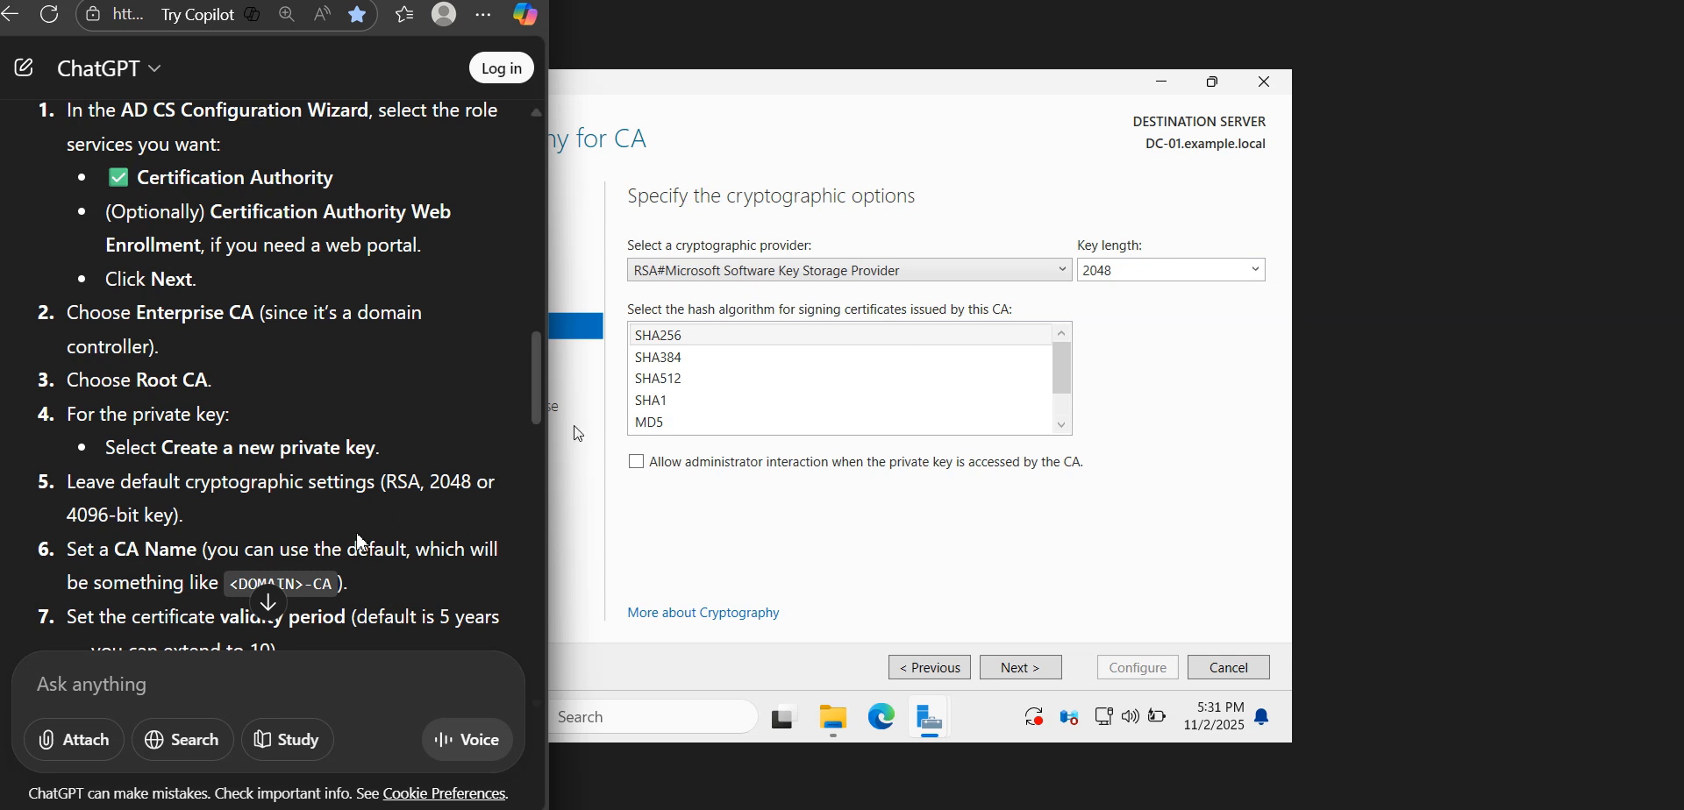
pyautogui.moveTo(540, 416); pyautogui.dragTo(541, 442)
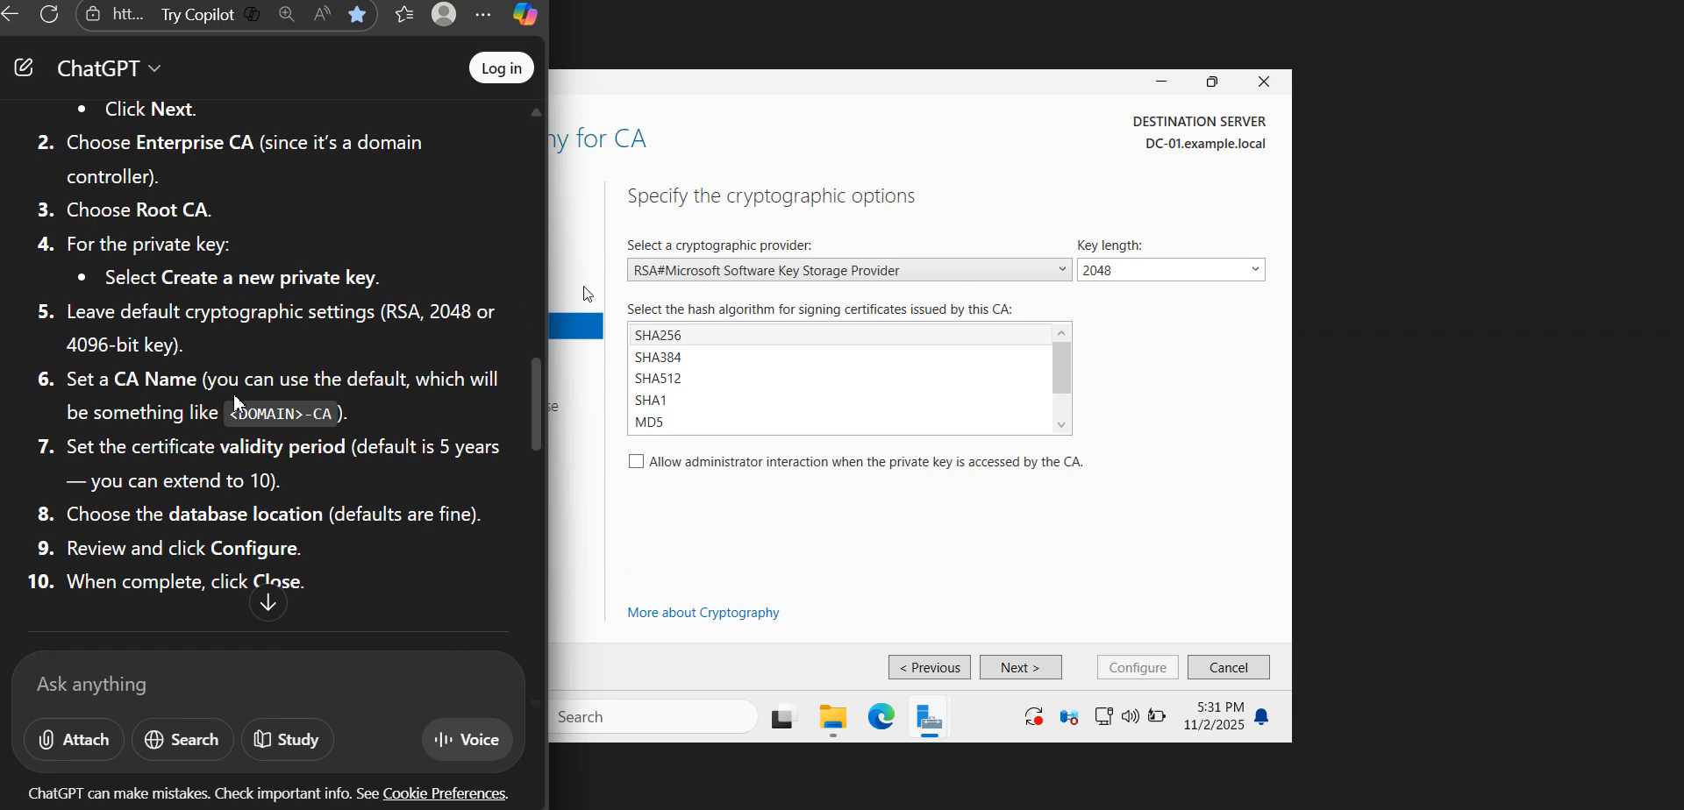
# Keep the RSA#Microsoft Software Key Storage Provider with a 2048 key length and SHA256, continuing to the CA name
pyautogui.click(963, 267)
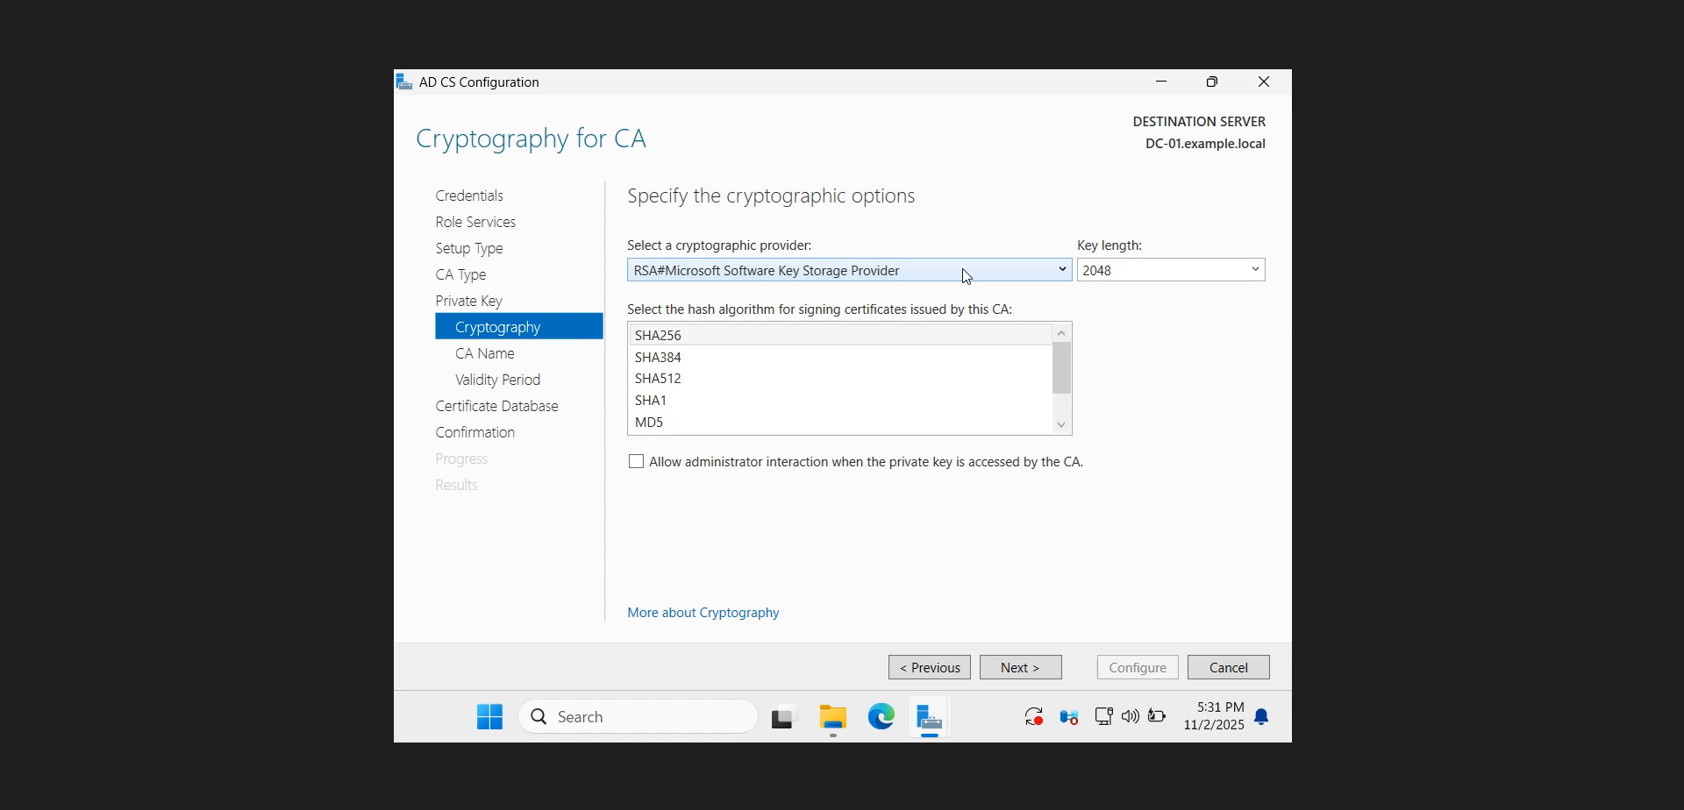
pyautogui.click(961, 269)
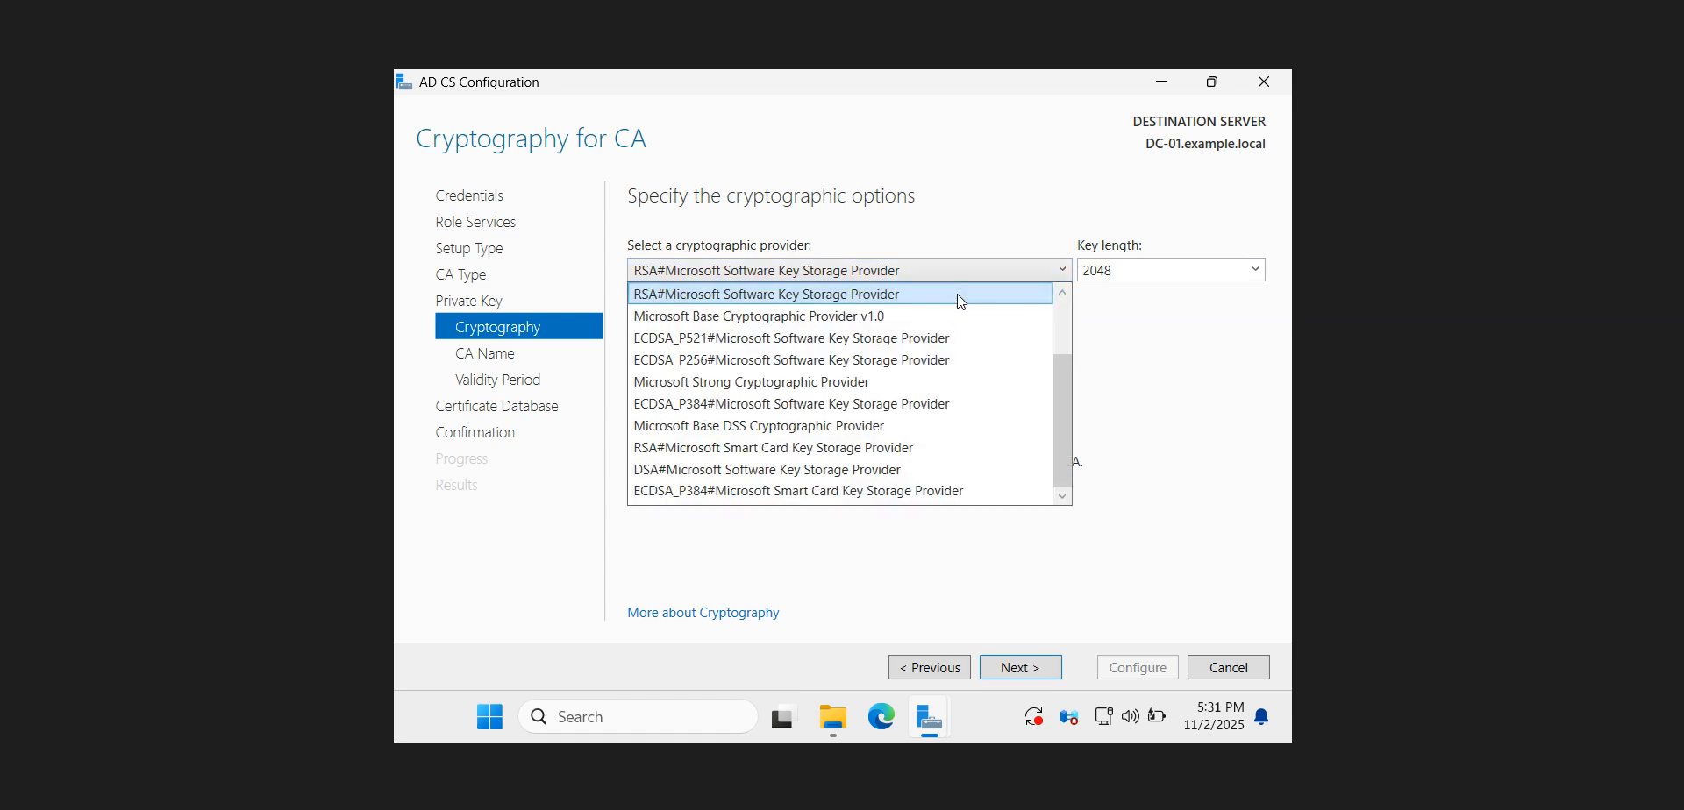
pyautogui.click(958, 297)
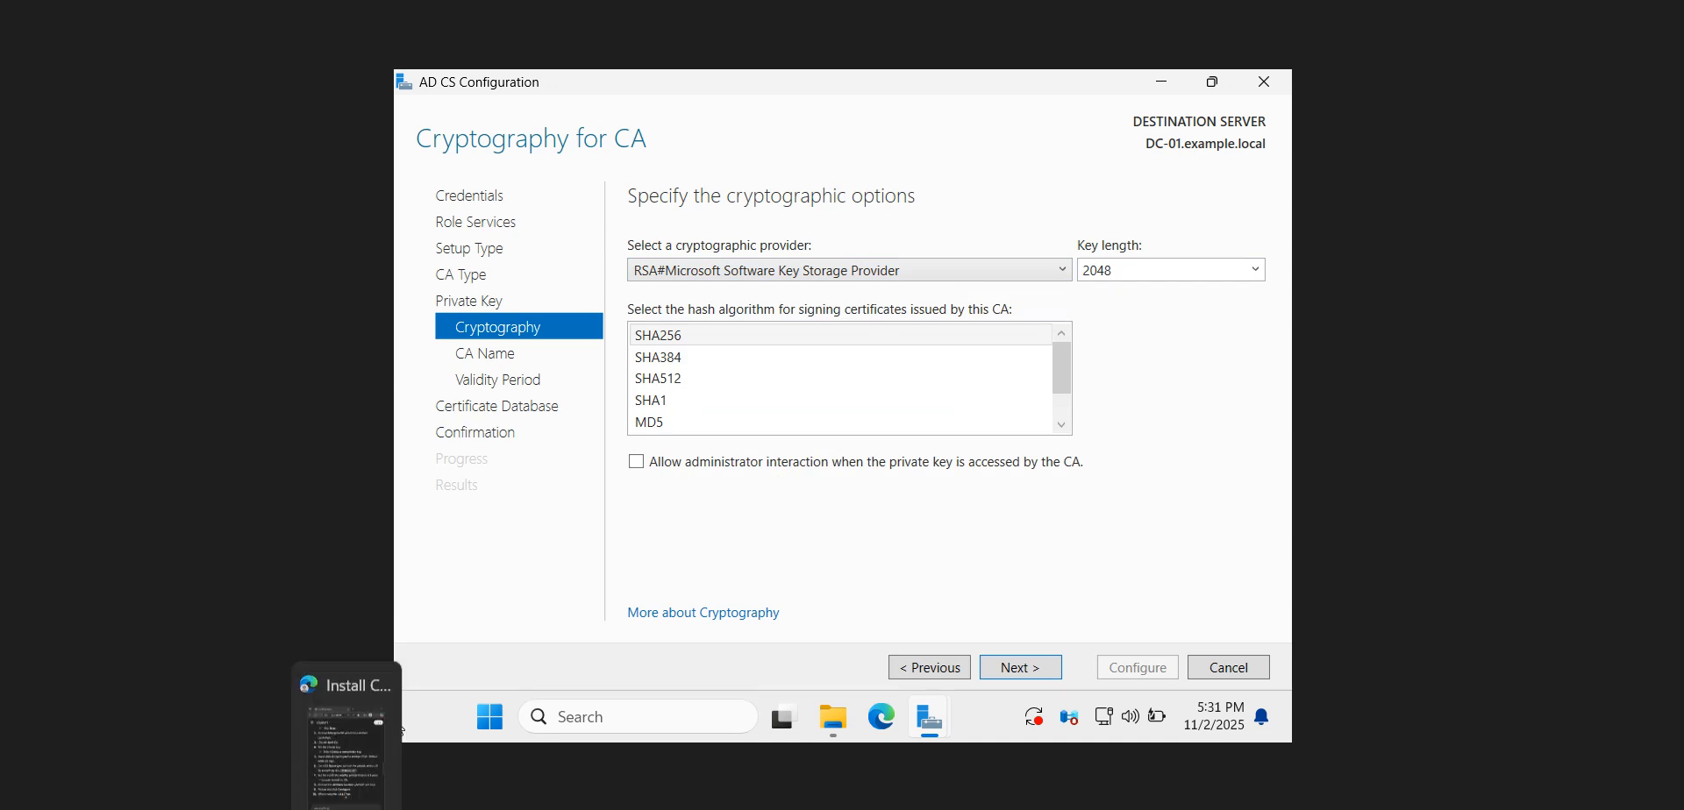
pyautogui.click(399, 728)
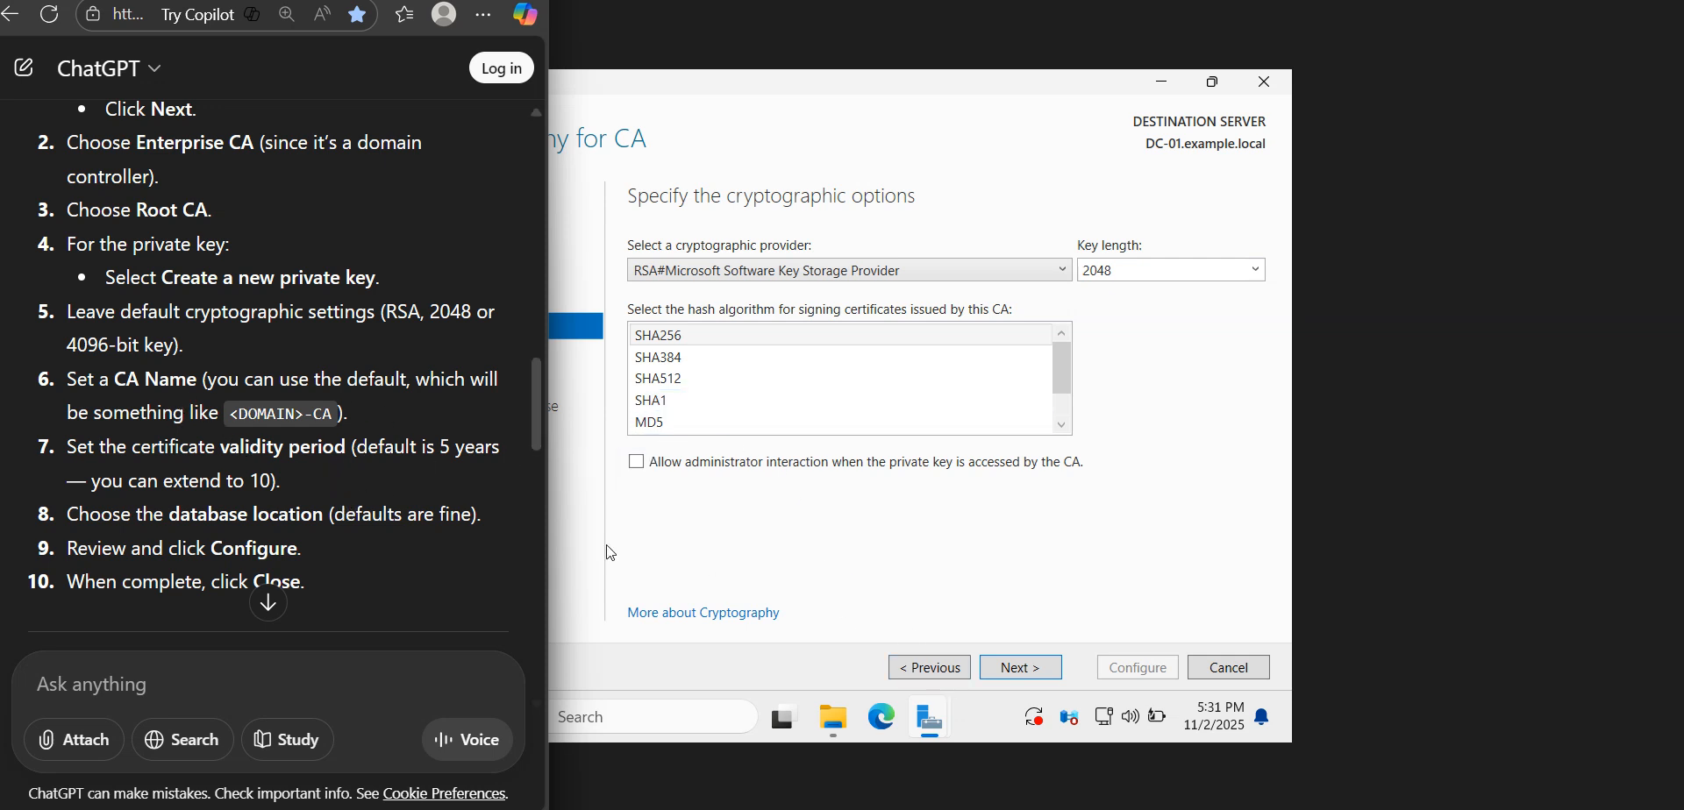
pyautogui.click(1017, 667)
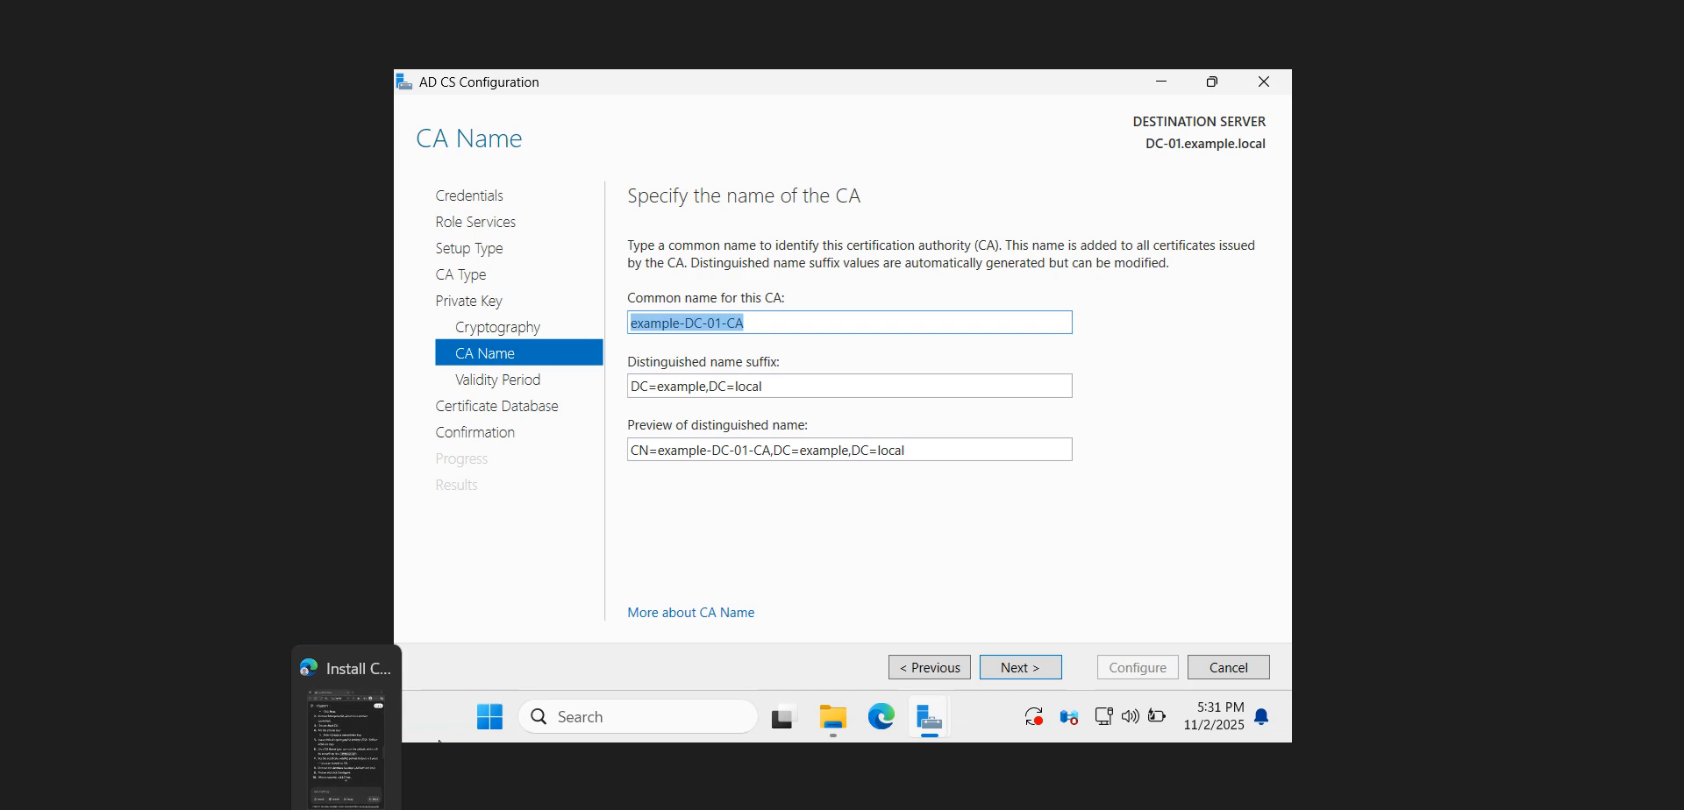
# Check the guide's CA name instruction and accept the default common name and distinguished name suffix, continuing to the validity period
pyautogui.click(345, 806)
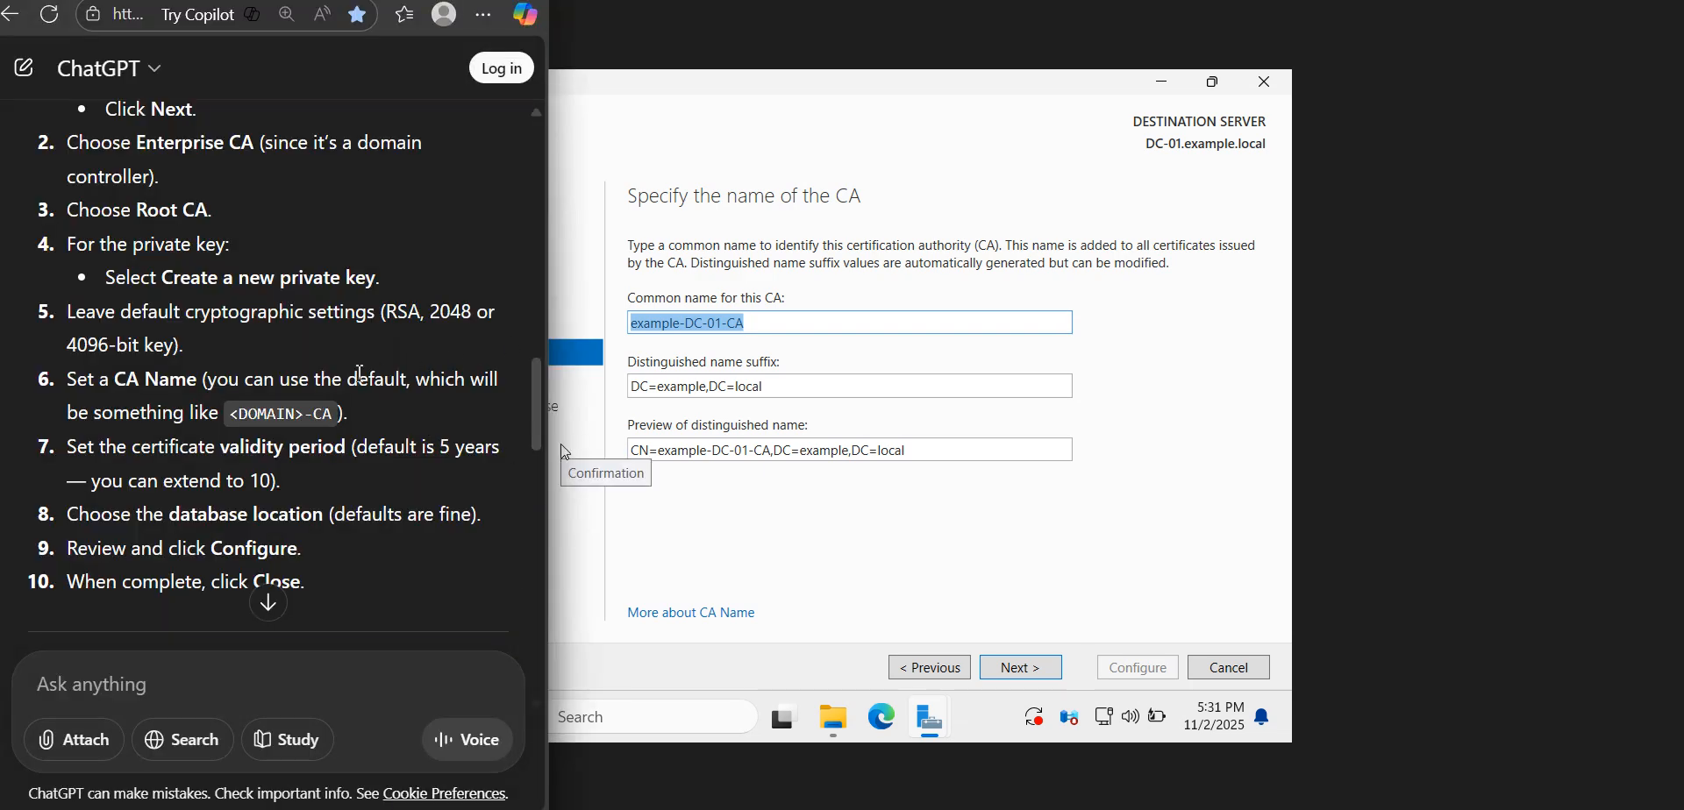
pyautogui.click(639, 324)
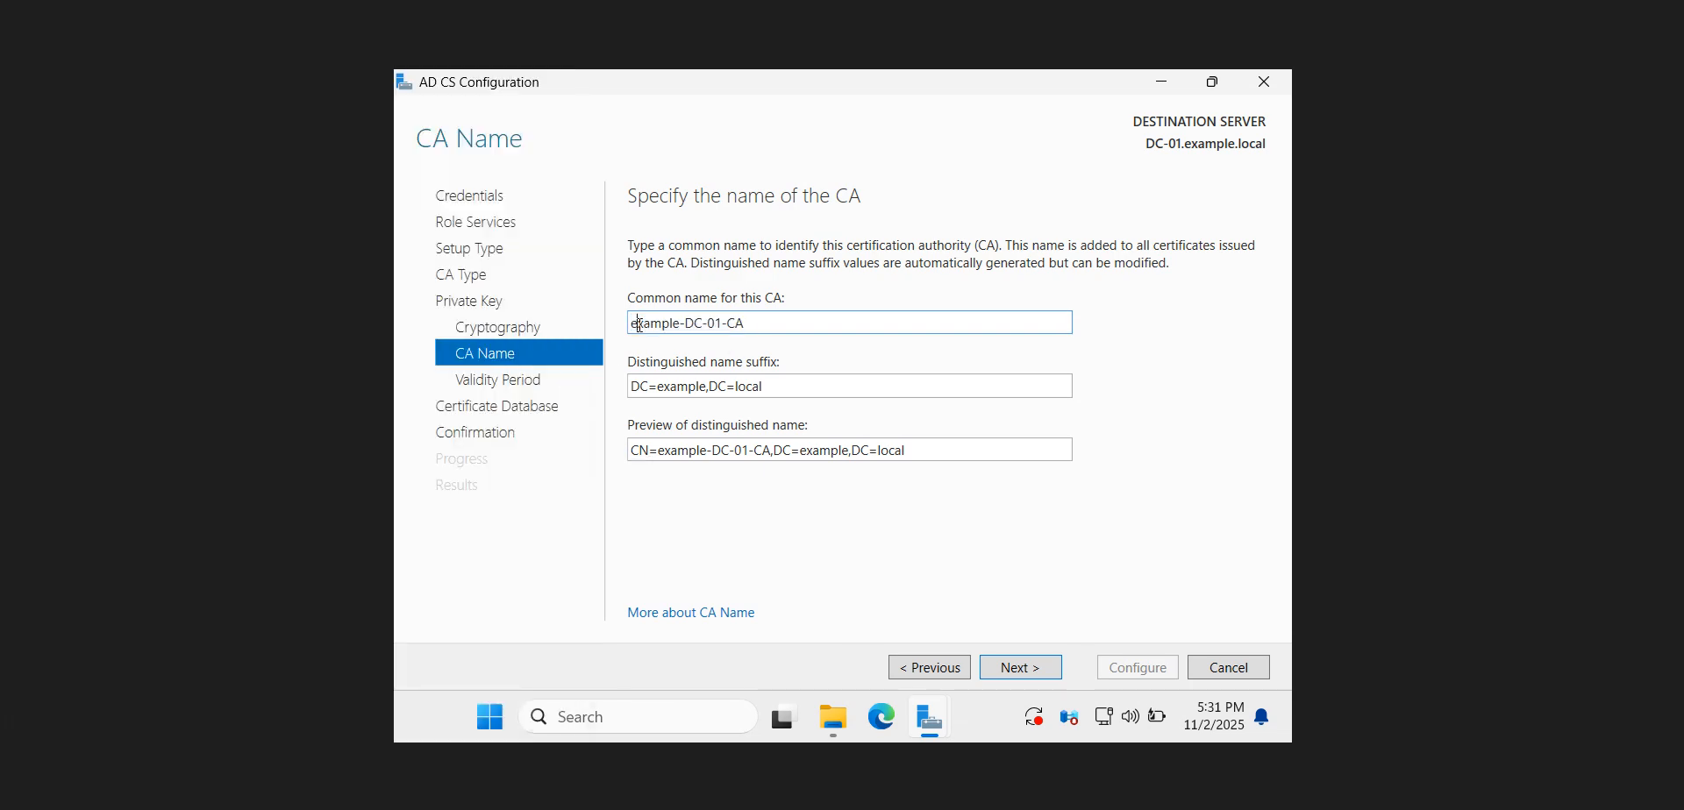
pyautogui.moveTo(652, 324); pyautogui.dragTo(604, 331)
pyautogui.click(431, 741)
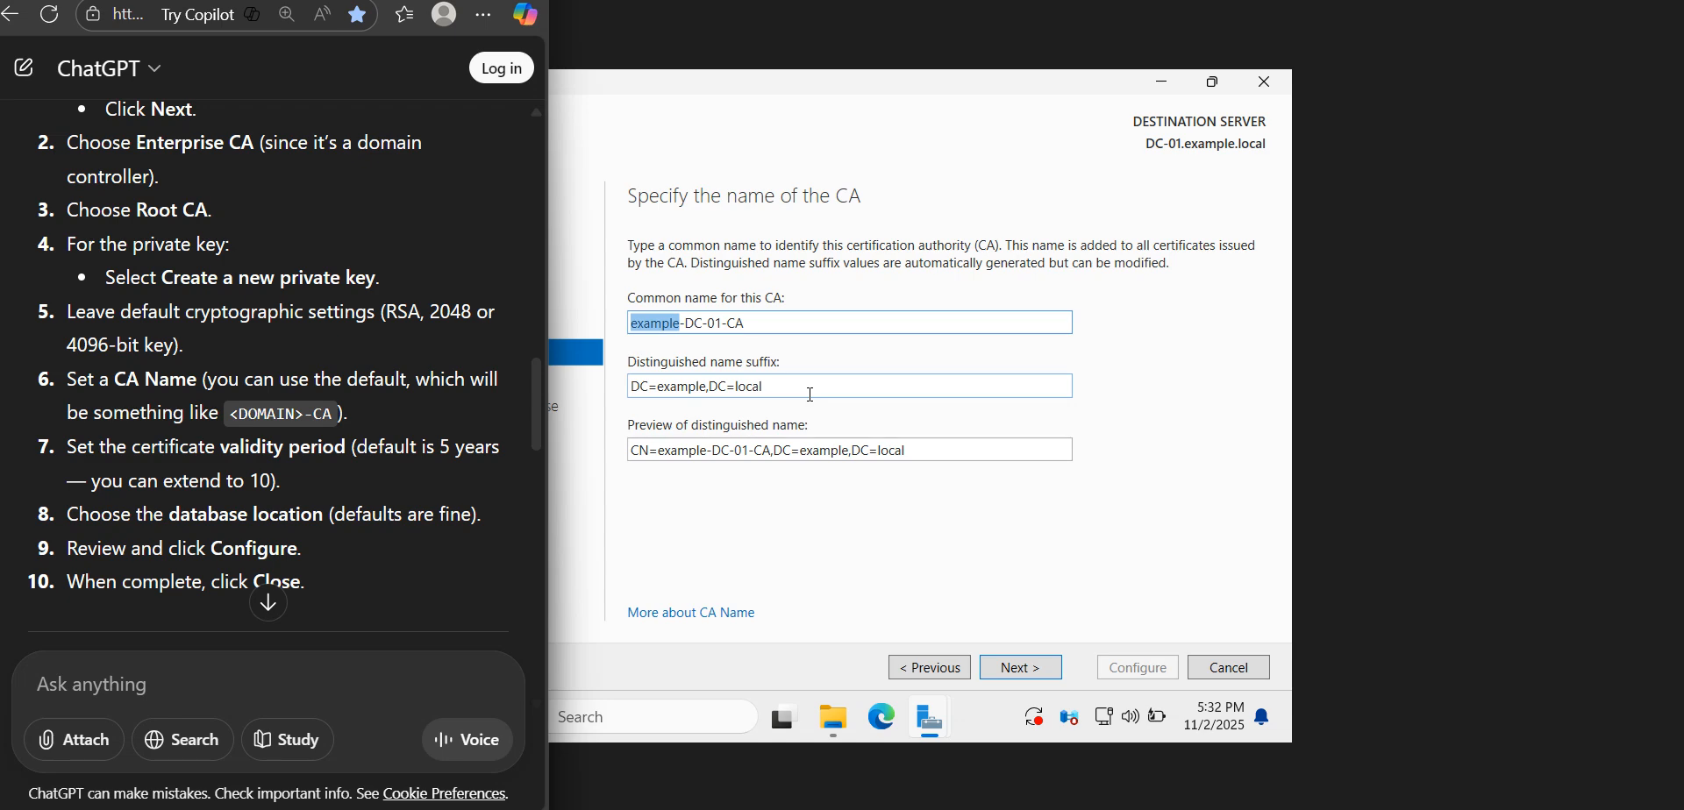
pyautogui.doubleClick(810, 394)
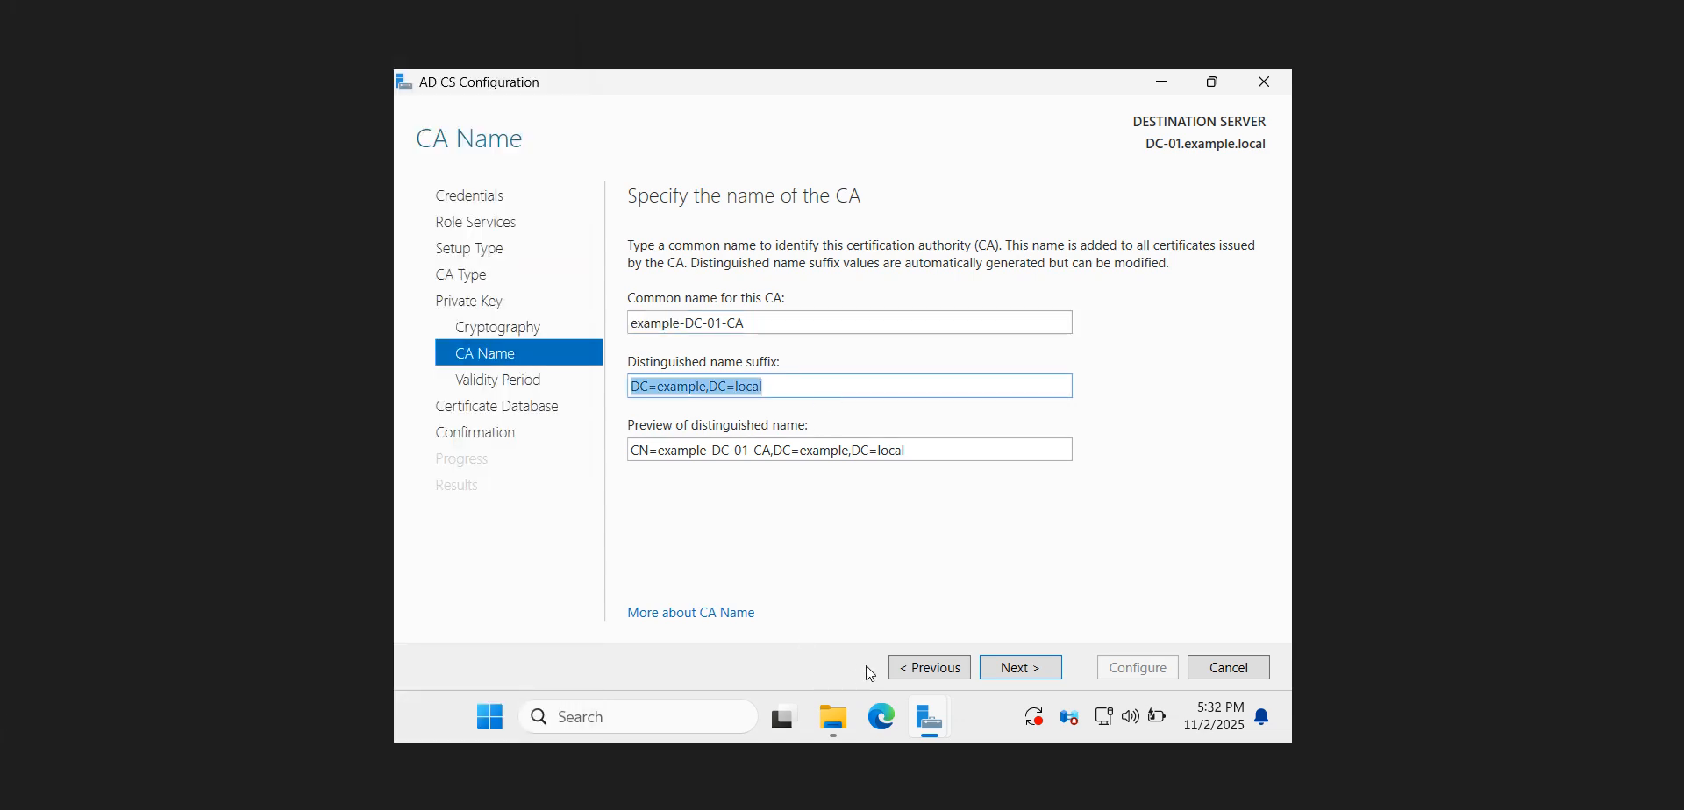
pyautogui.click(347, 805)
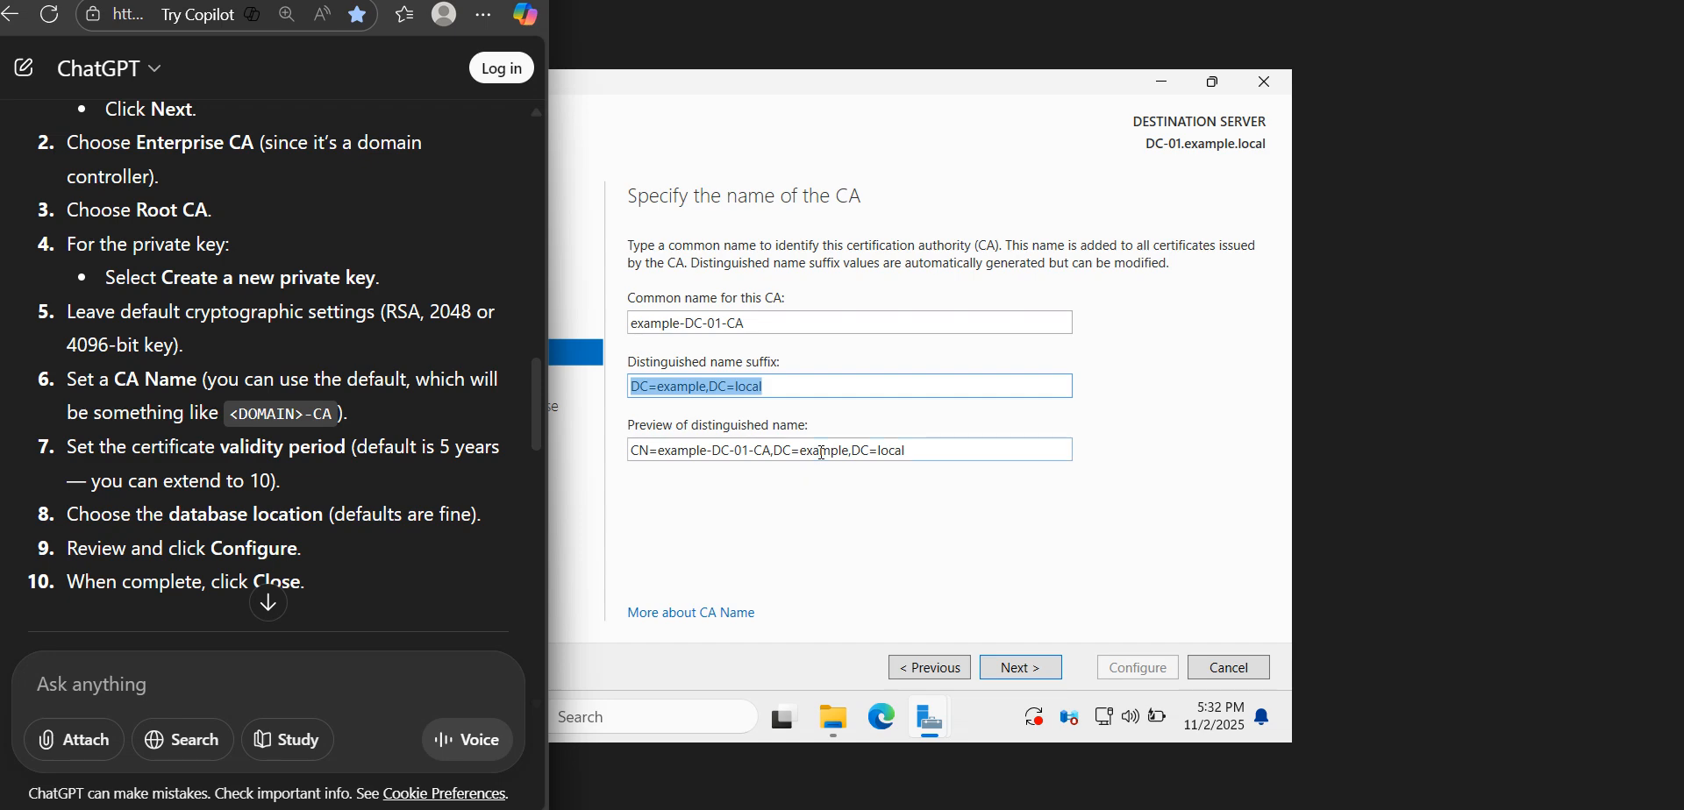
pyautogui.click(1010, 678)
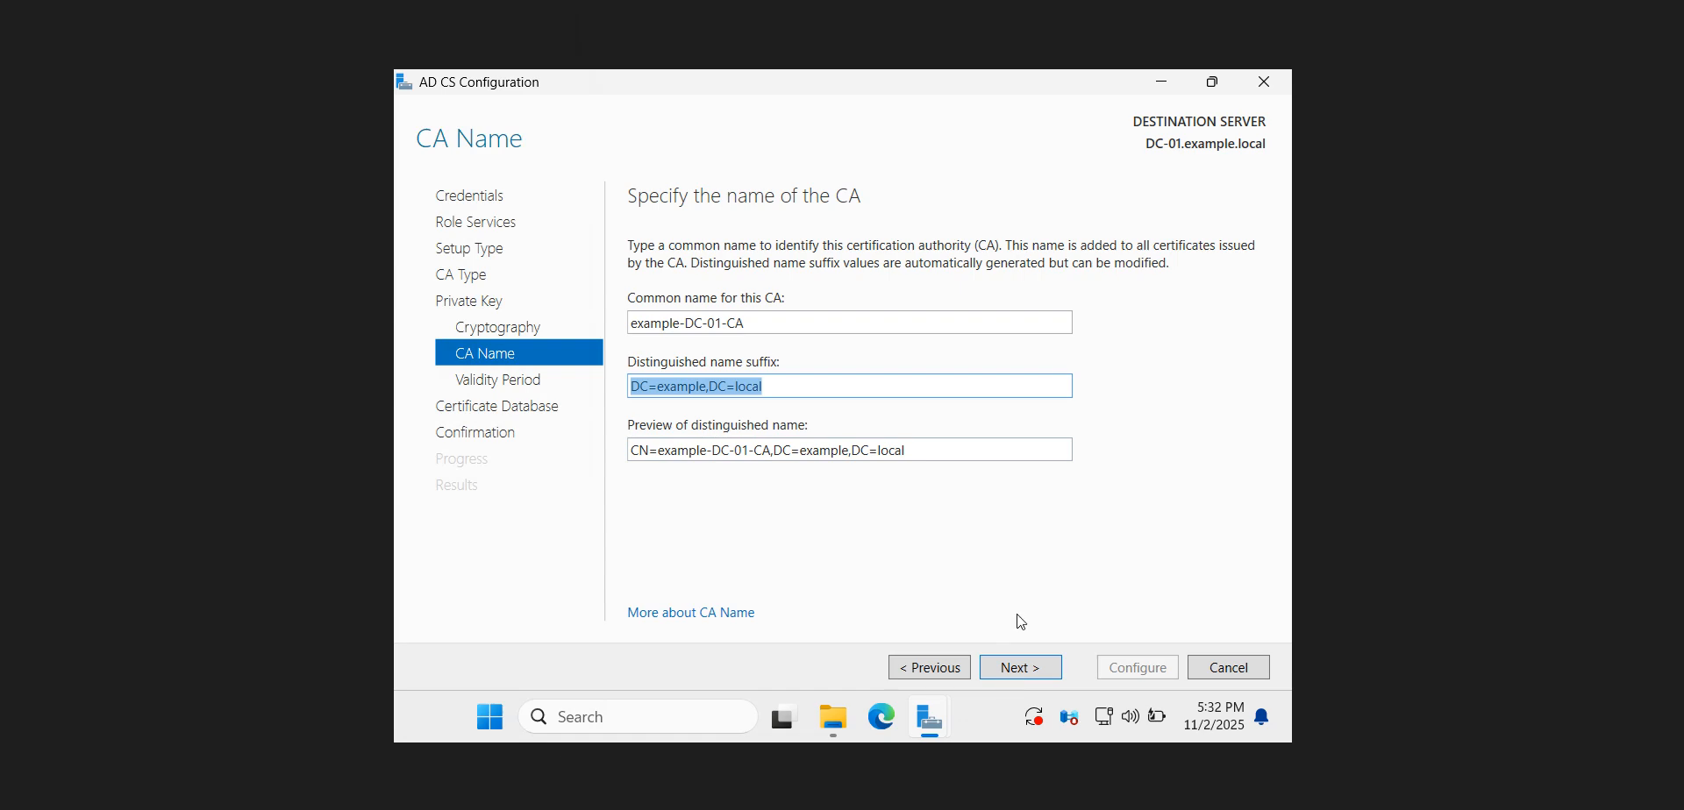
pyautogui.click(1014, 667)
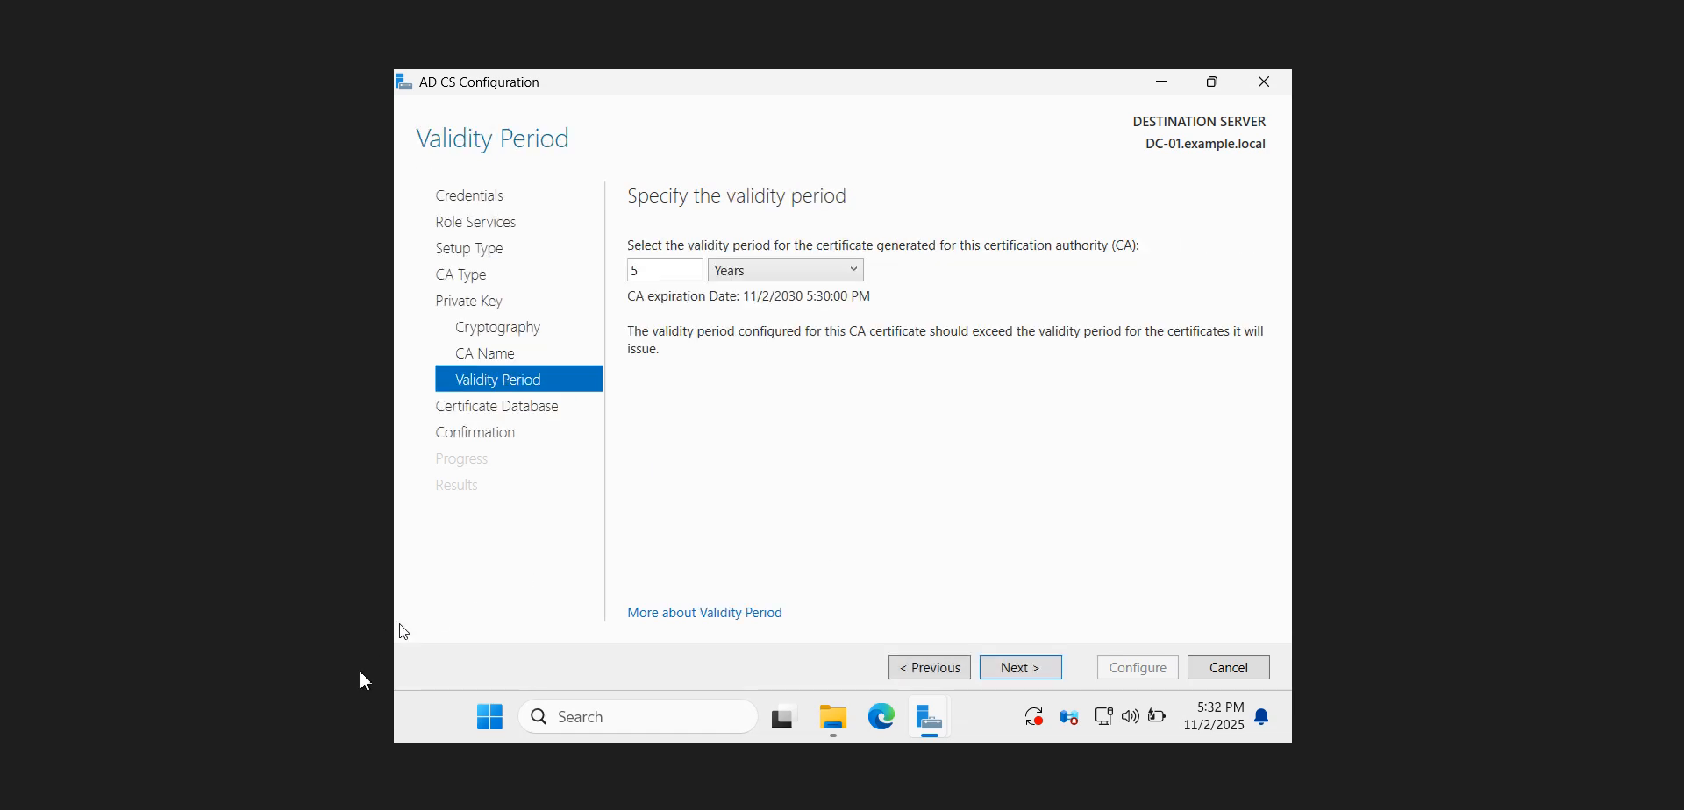
# Check the guide and accept the default certificate validity period of 5 years, continuing to the database locations
pyautogui.moveTo(348, 808)
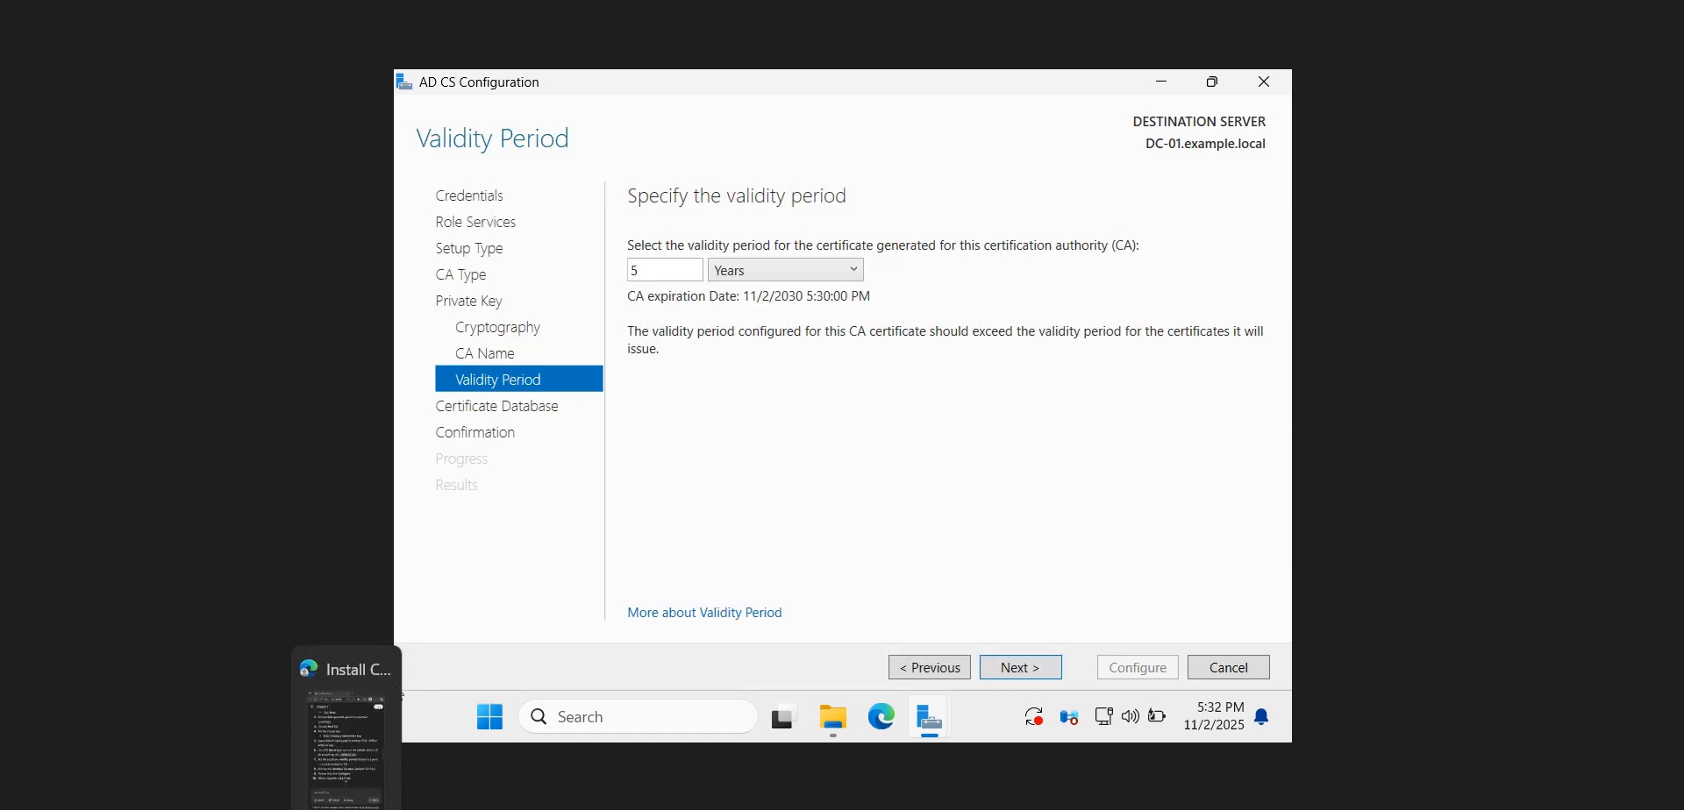
pyautogui.click(349, 754)
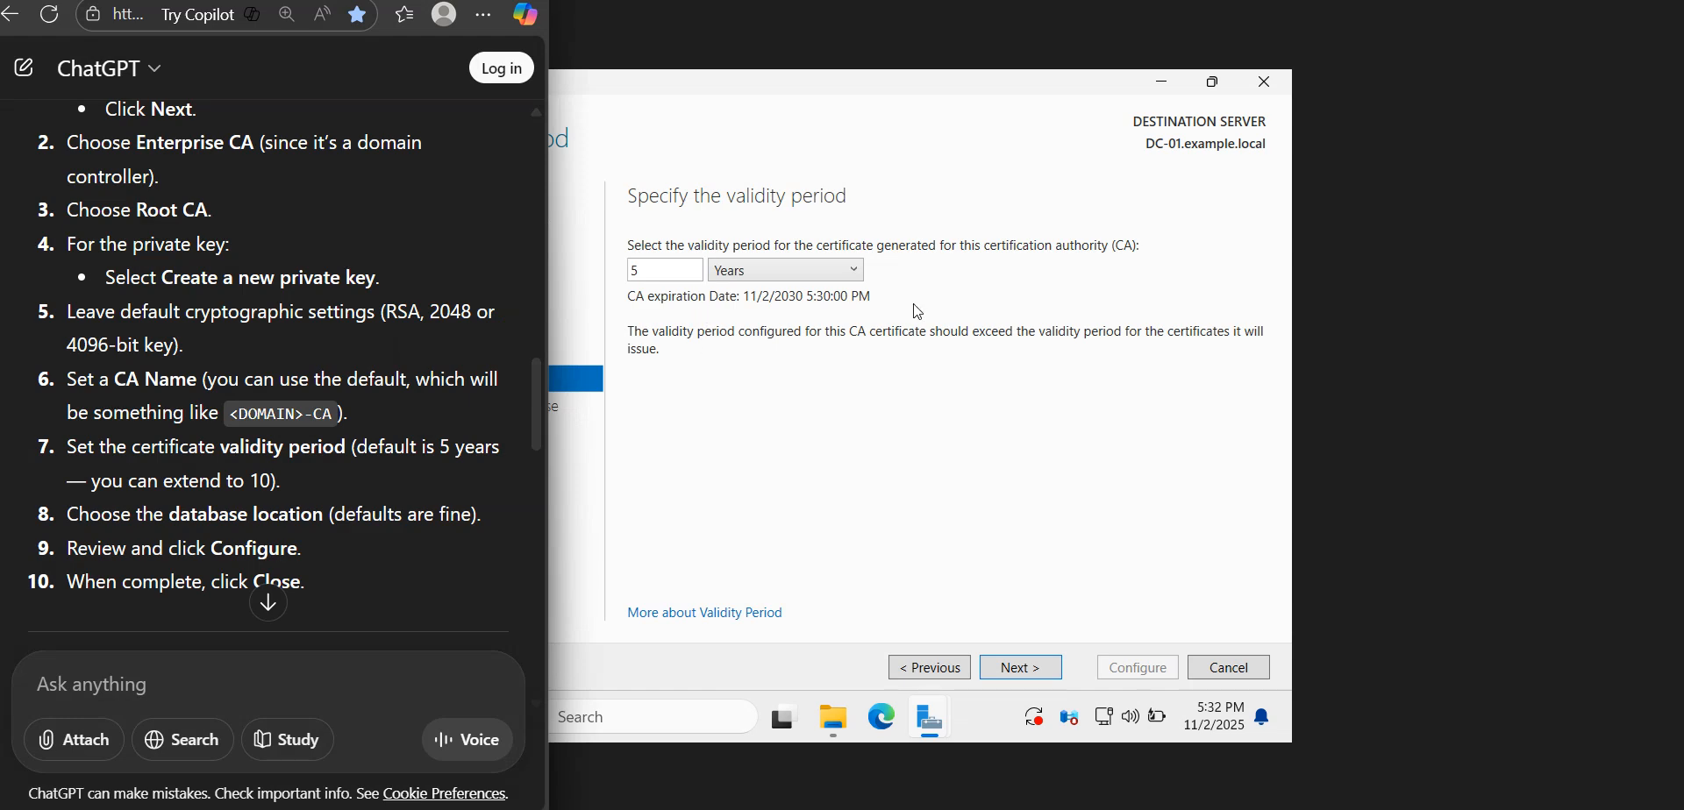
pyautogui.click(1013, 671)
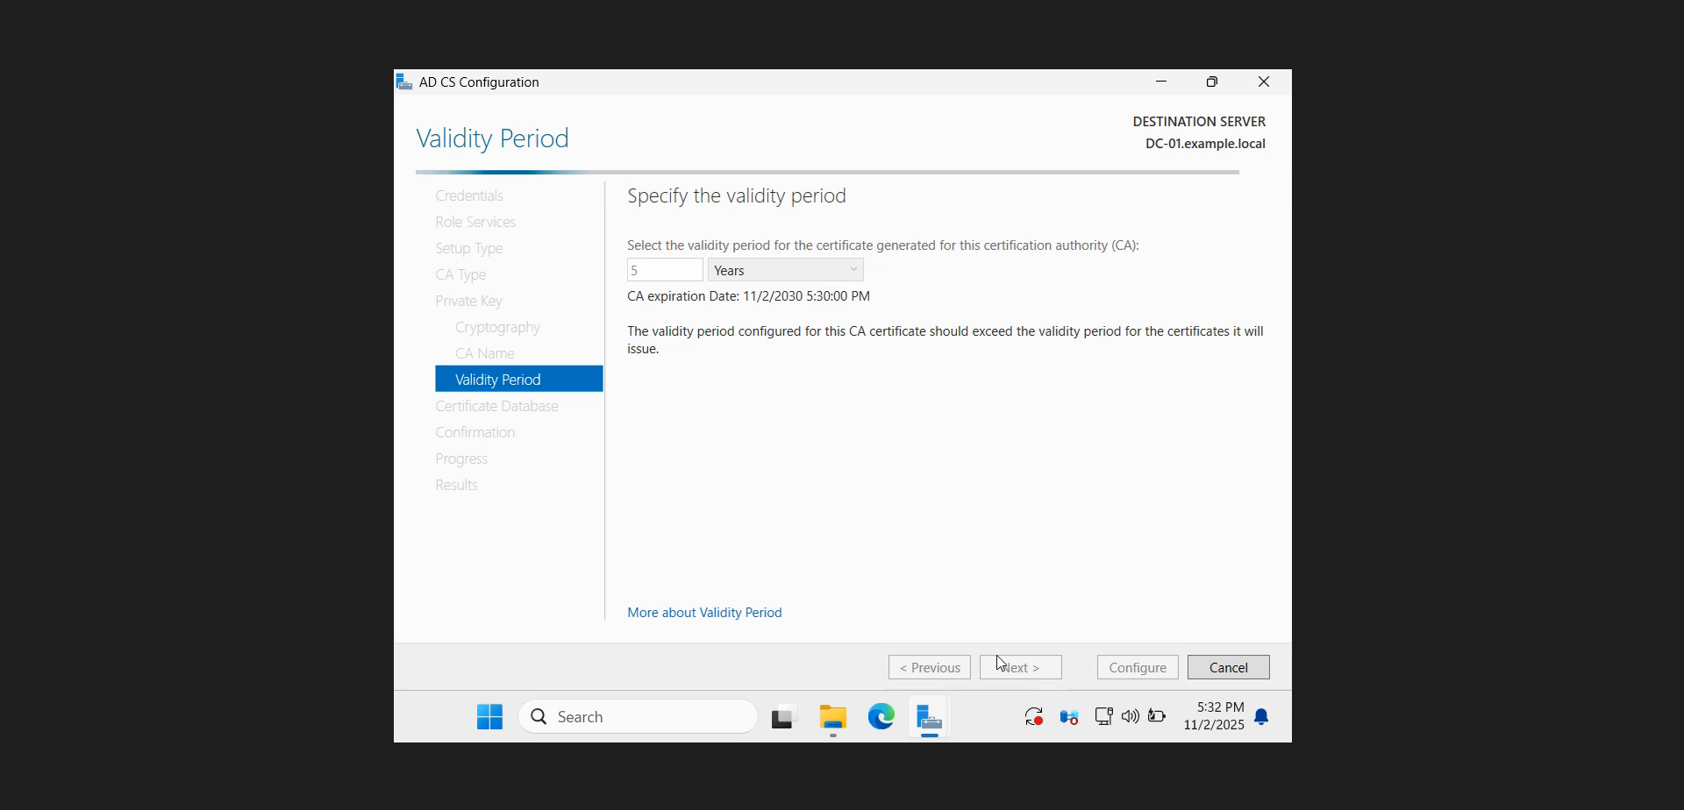
# Check the guide and accept C:\WINDOWS\system32\CertLog for the certificate database and its log, continuing to the confirmation page
pyautogui.click(348, 800)
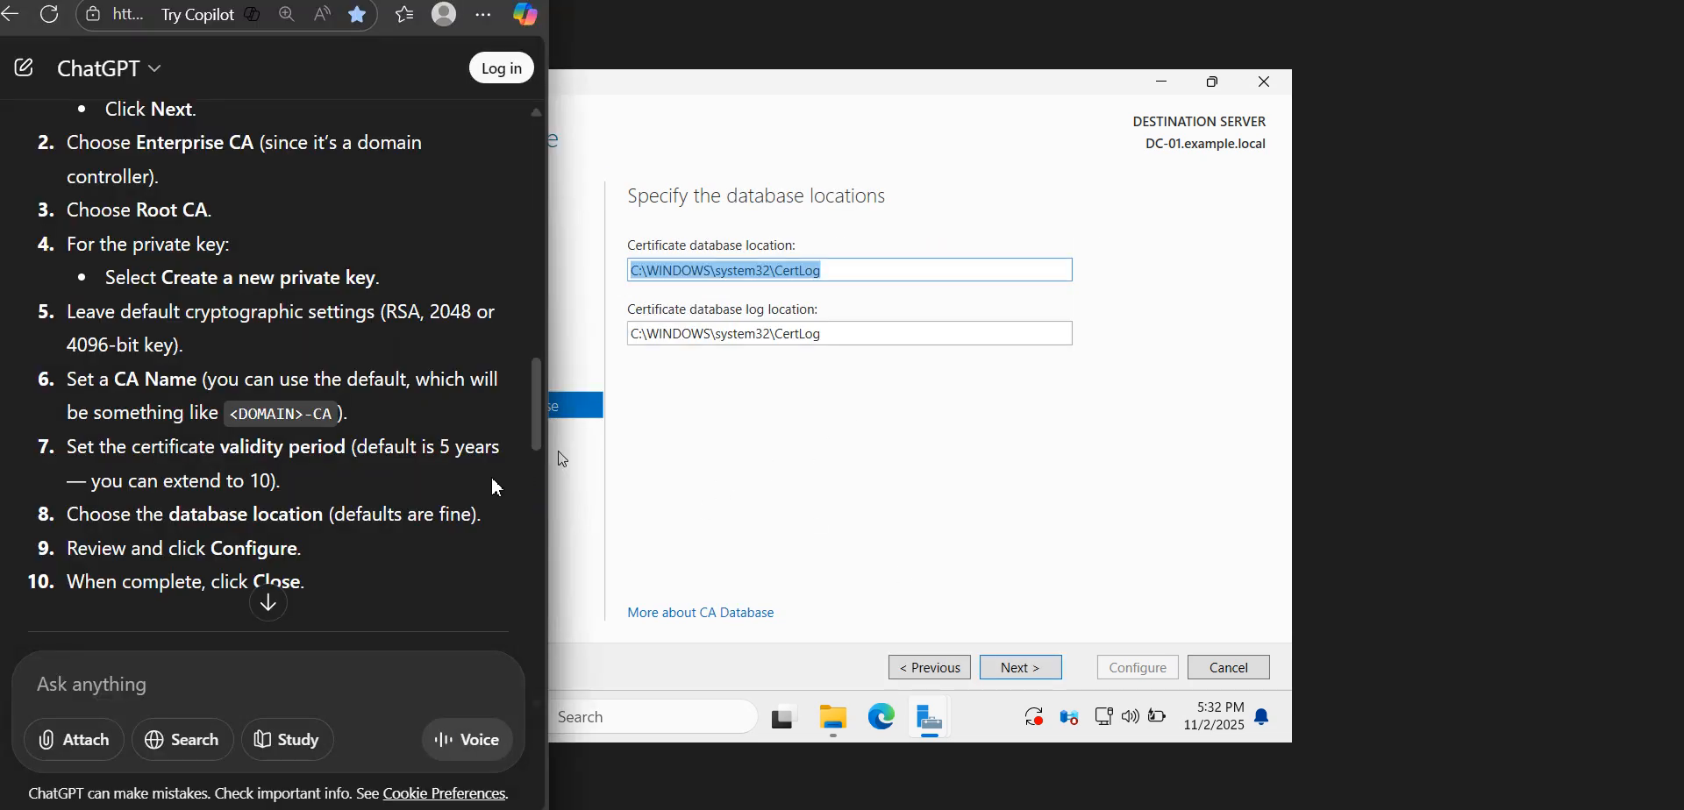
pyautogui.click(916, 274)
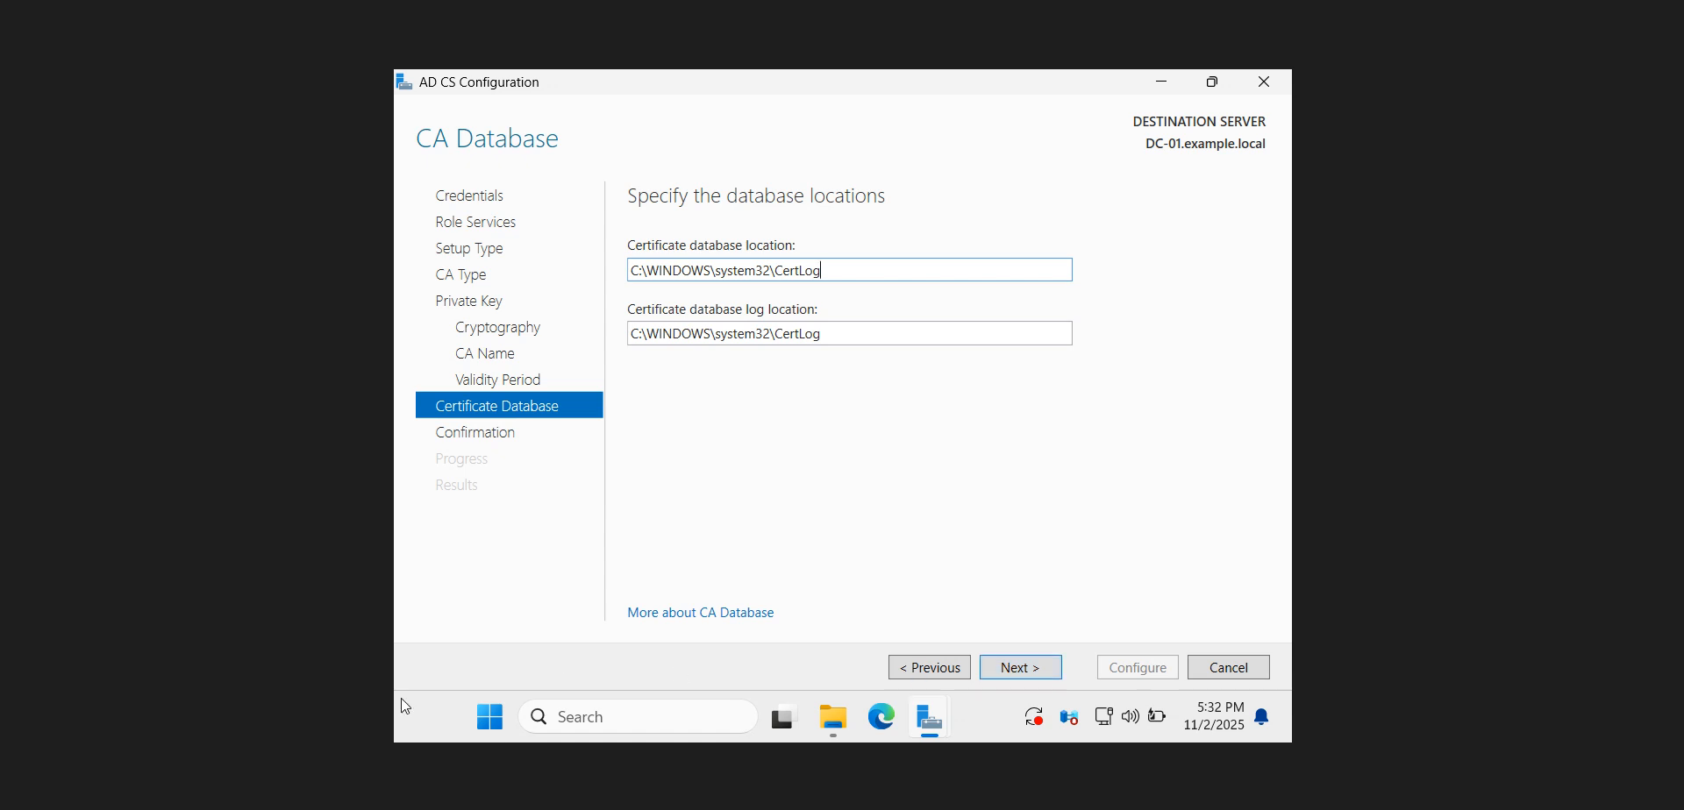
pyautogui.click(995, 673)
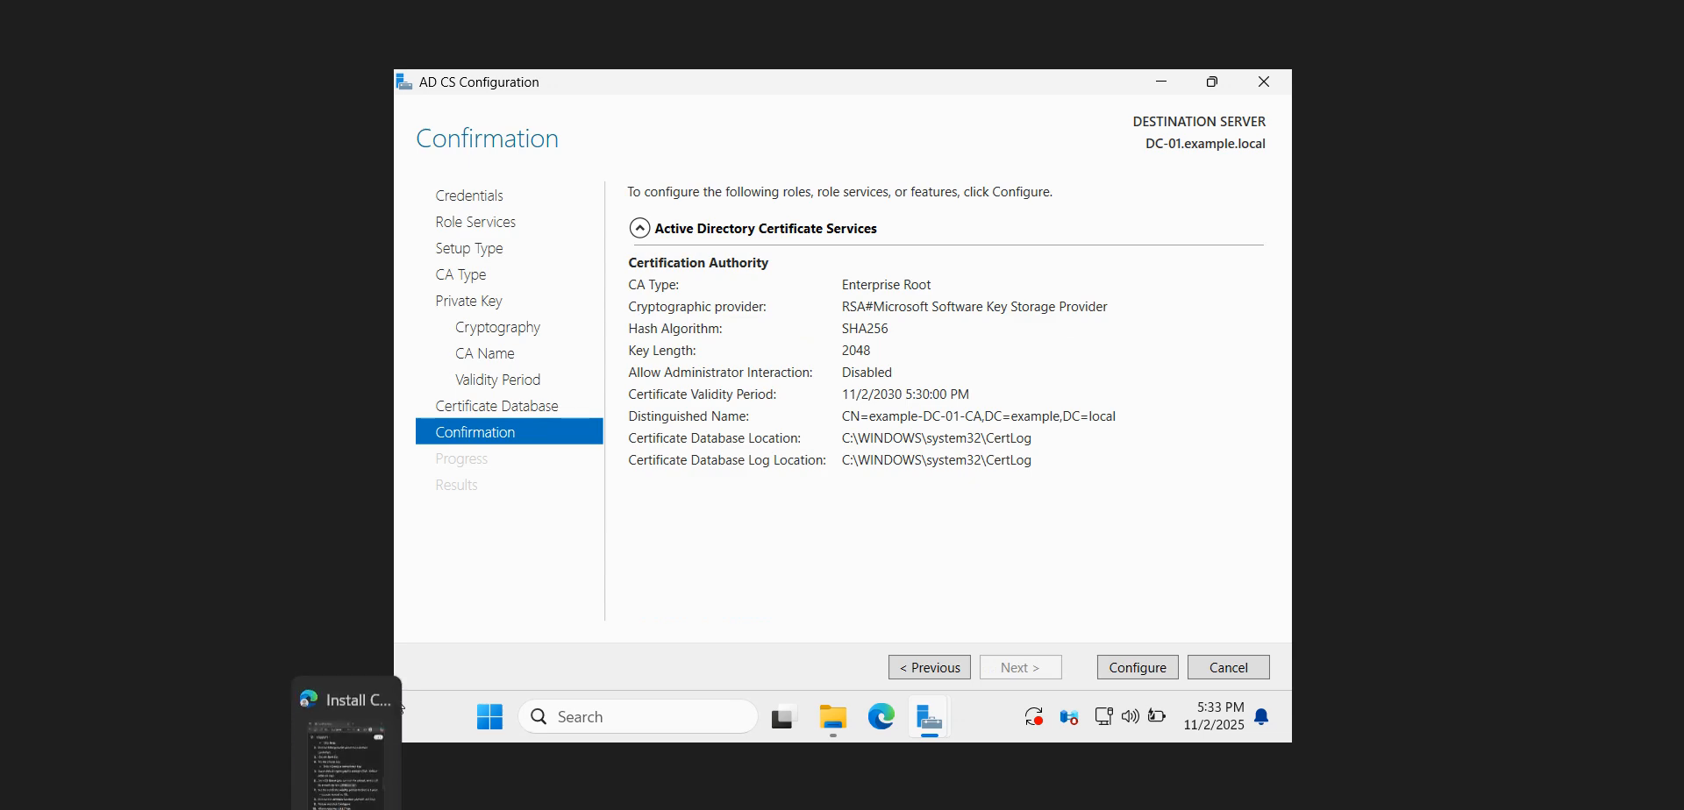
# Compare the confirmation summary with the guide and run the Certification Authority configuration
pyautogui.click(346, 800)
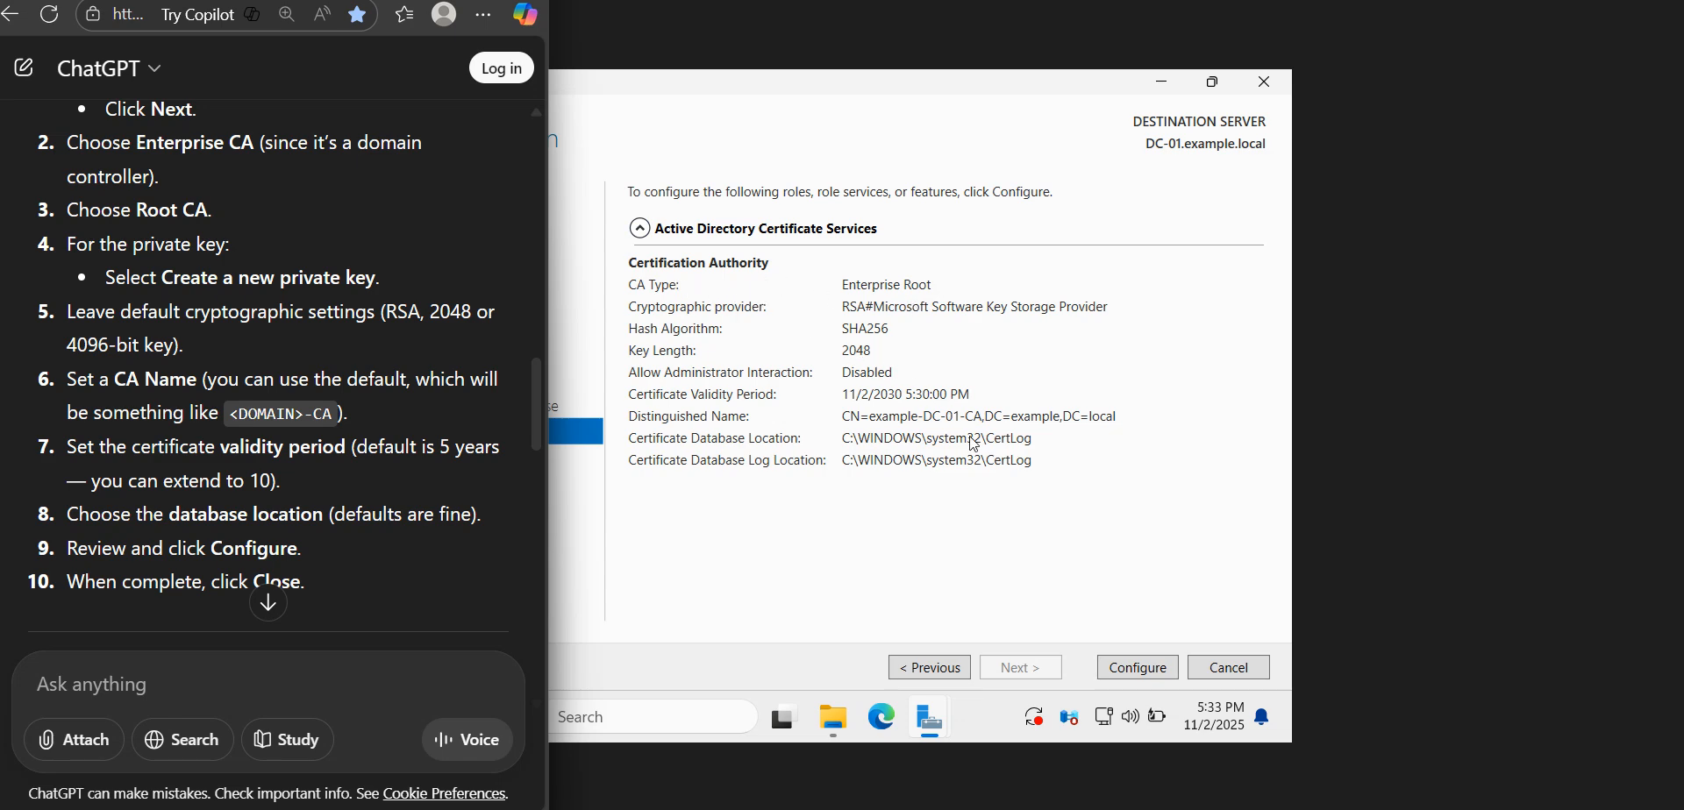
pyautogui.click(1130, 668)
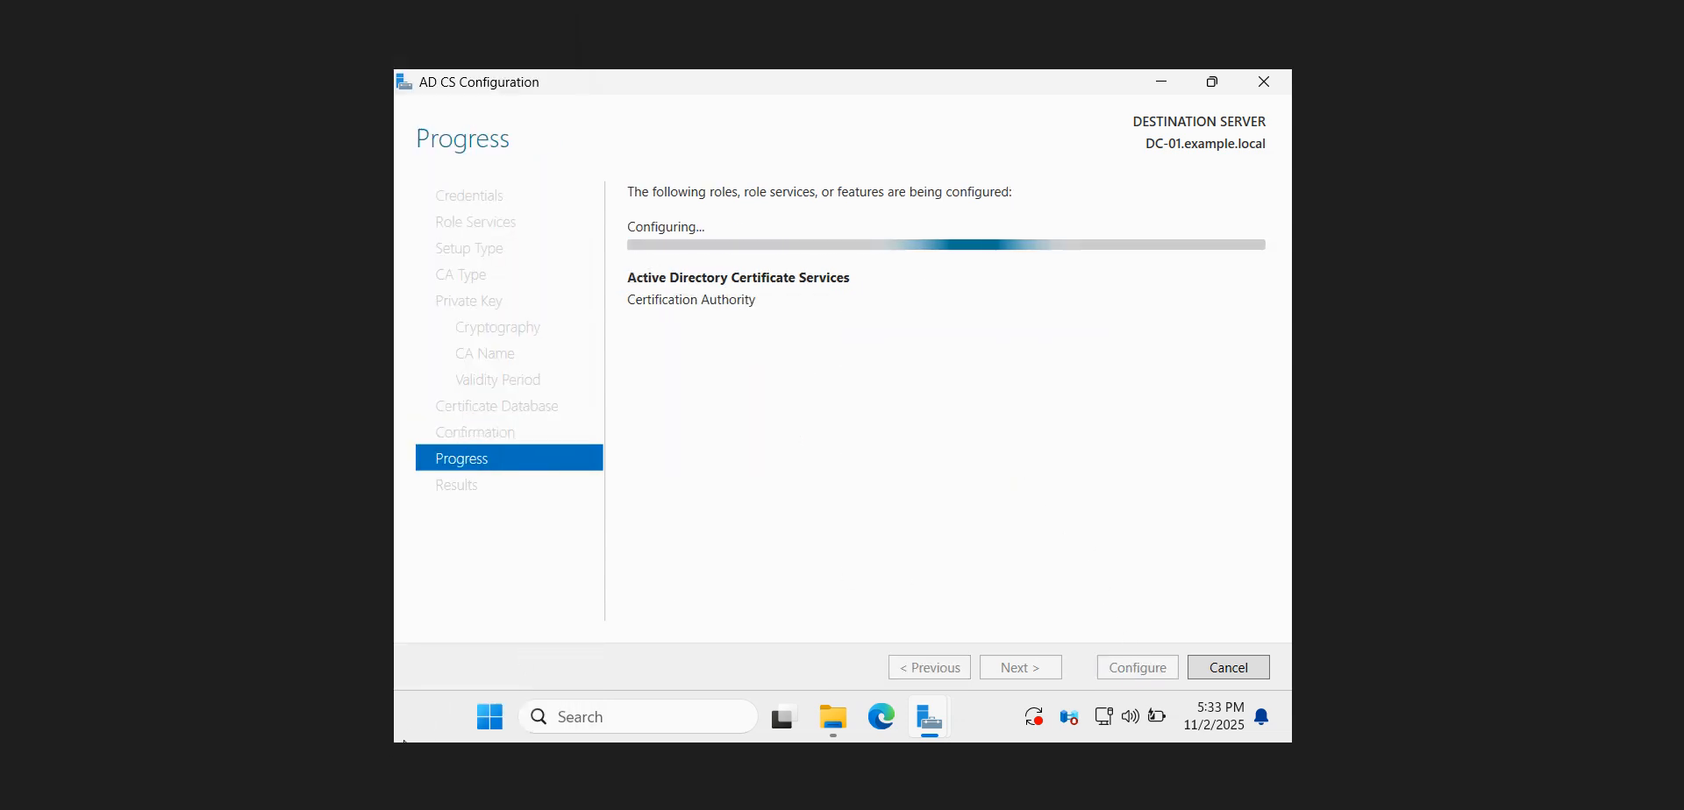
pyautogui.hotkey('alt', 'Tab')
pyautogui.moveTo(533, 434); pyautogui.dragTo(534, 457)
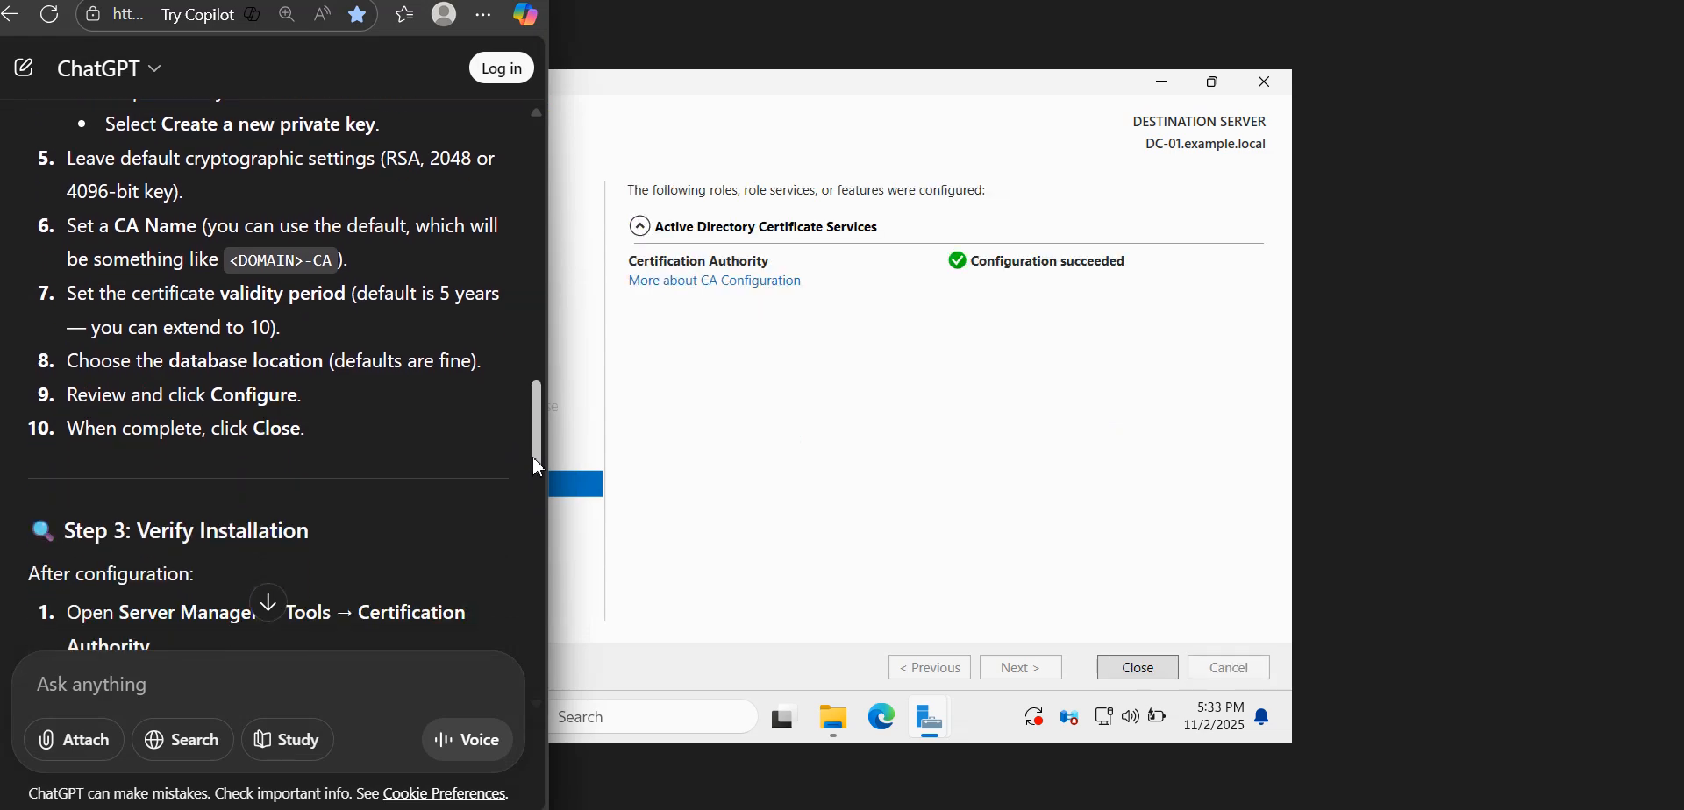
pyautogui.hotkey('alt', 'Tab')
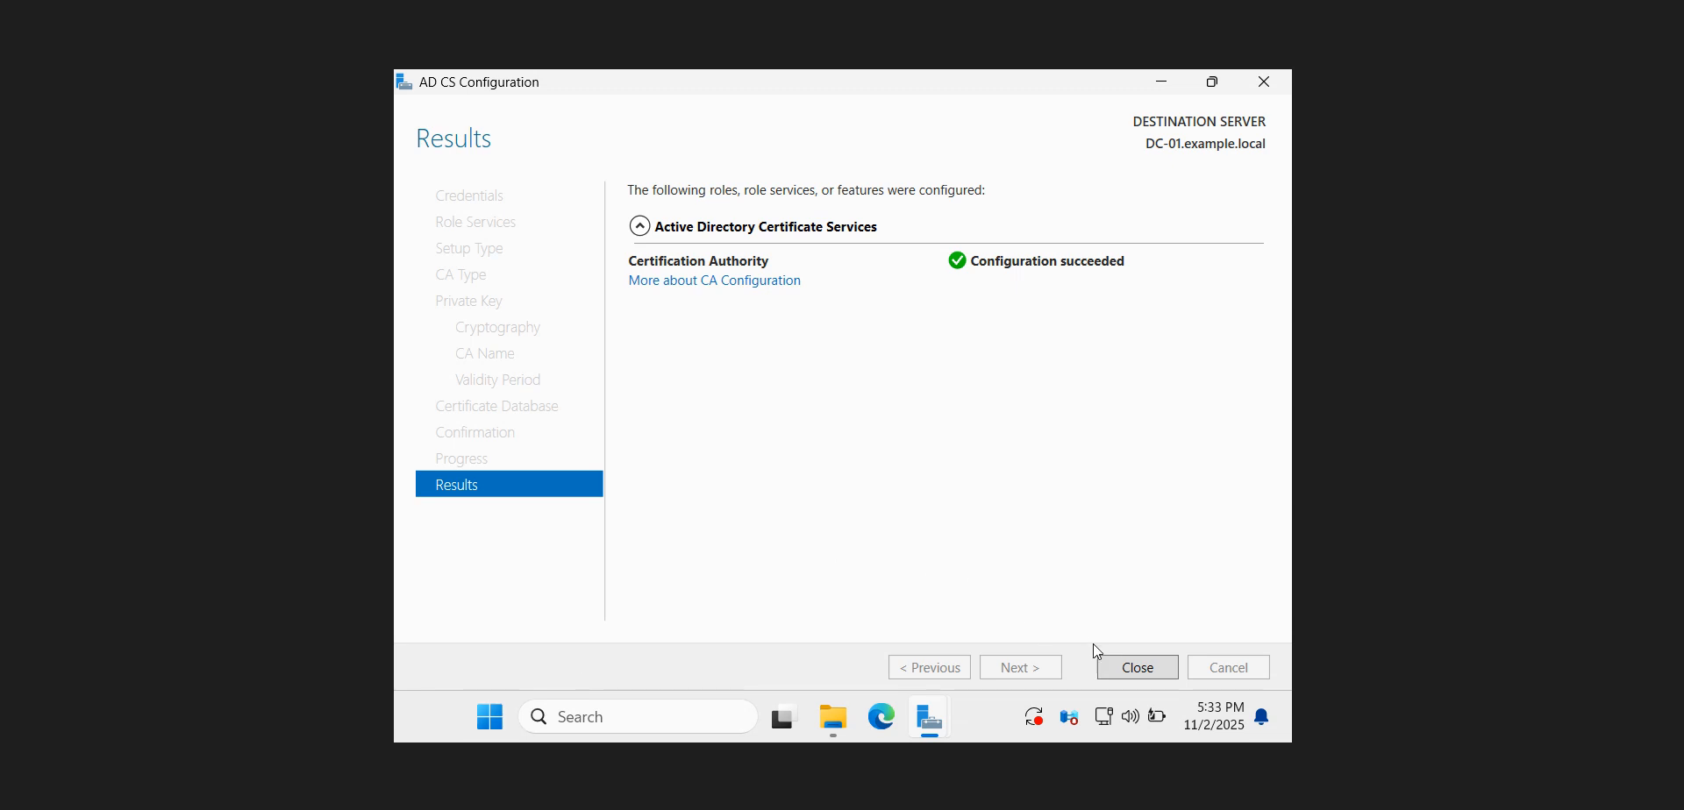
# Close the finished AD CS configuration wizard and refresh the Server Manager data
pyautogui.click(1137, 669)
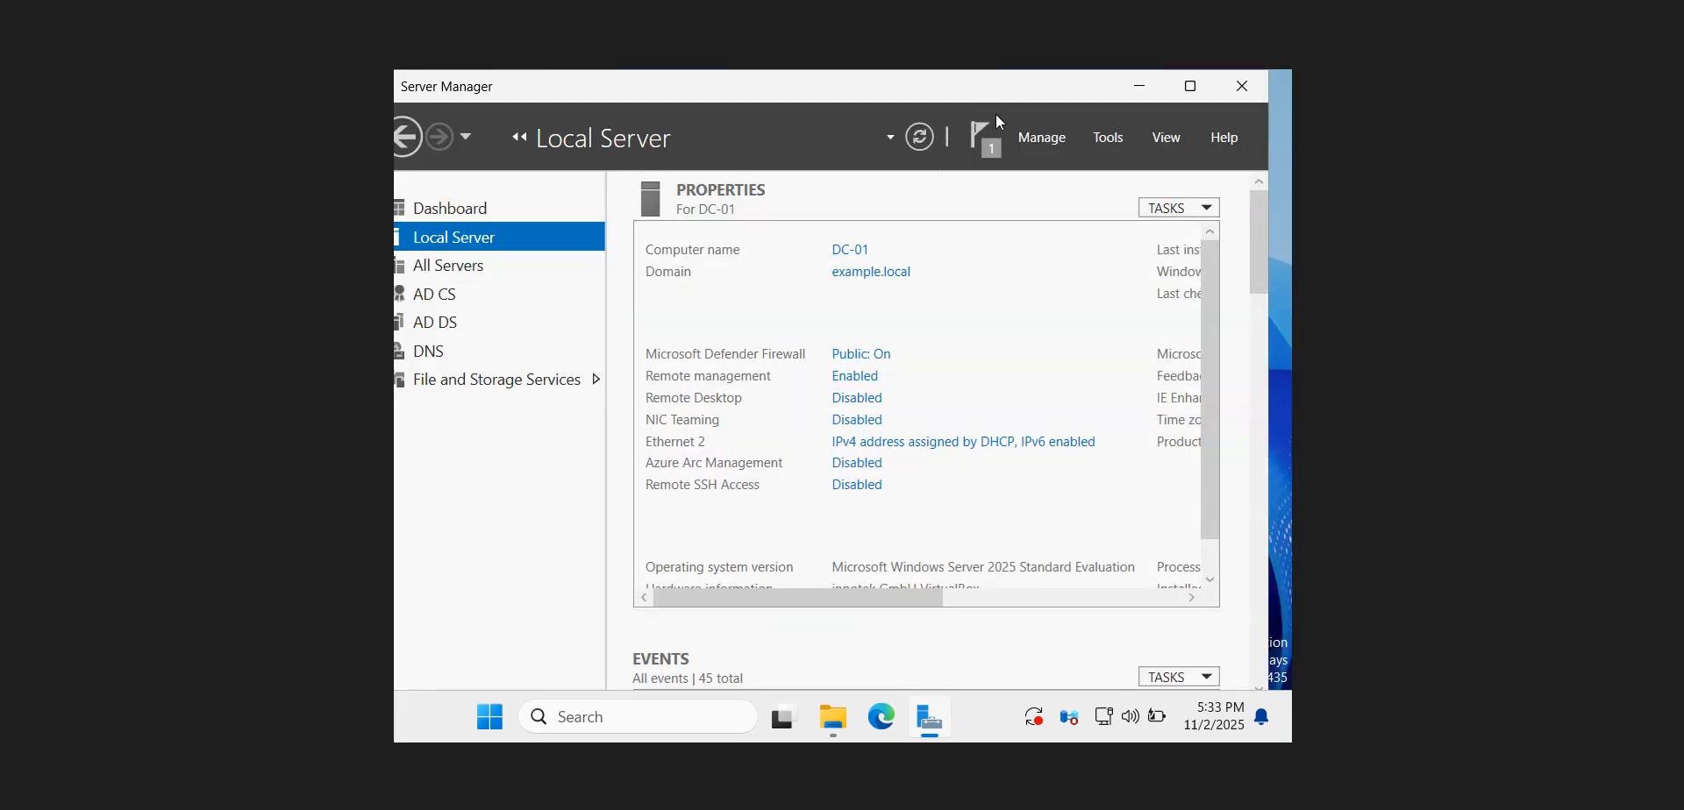
pyautogui.click(991, 142)
pyautogui.click(920, 141)
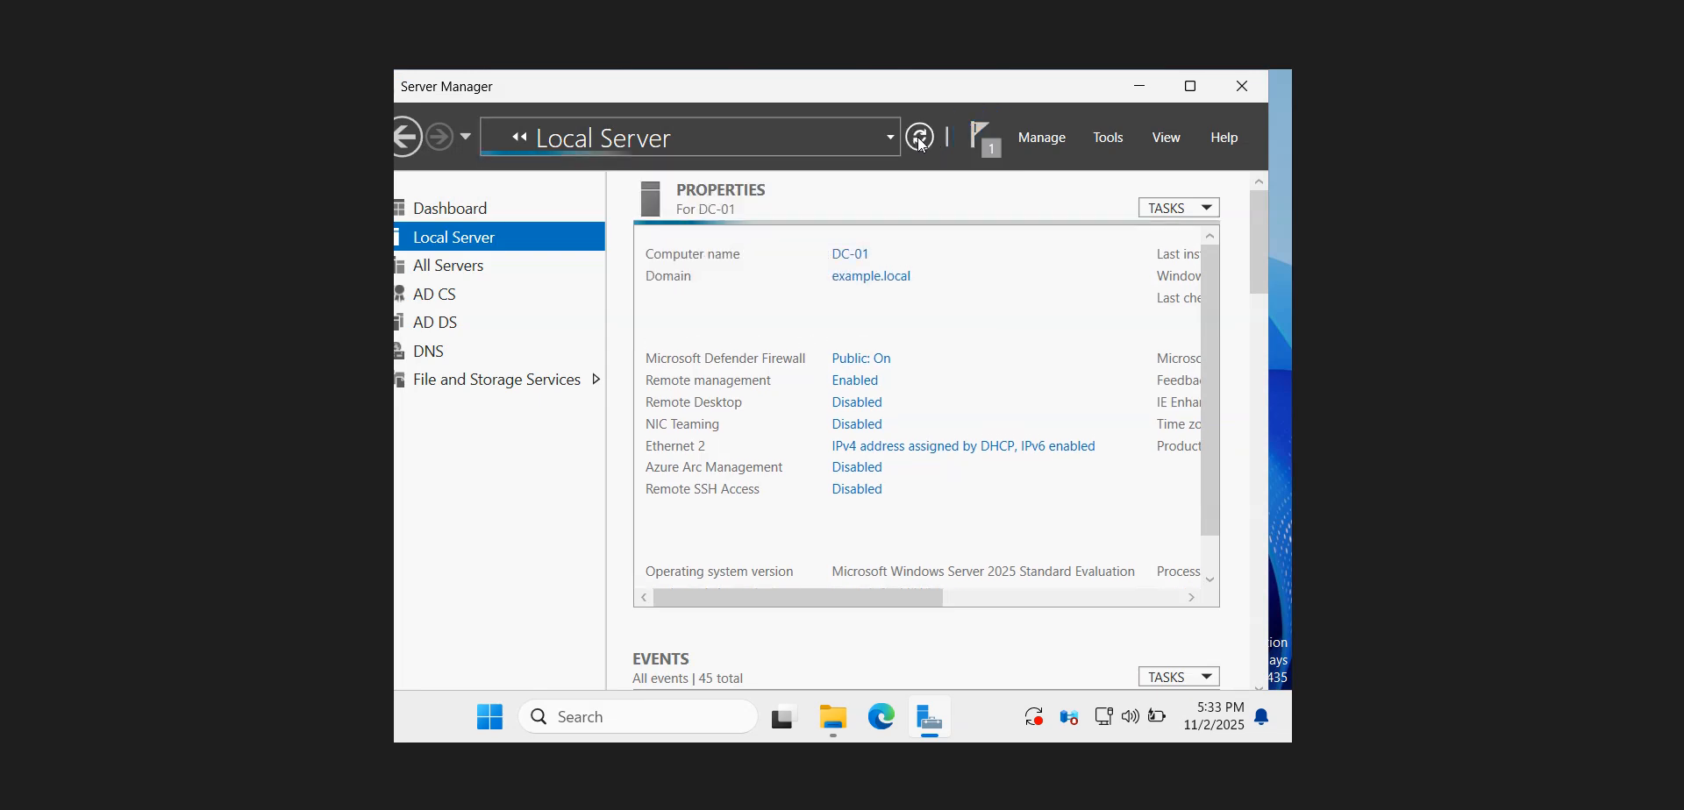
# Review the guide's AD CS configuration steps and read its Step 3 instructions on verifying the installation
pyautogui.click(365, 805)
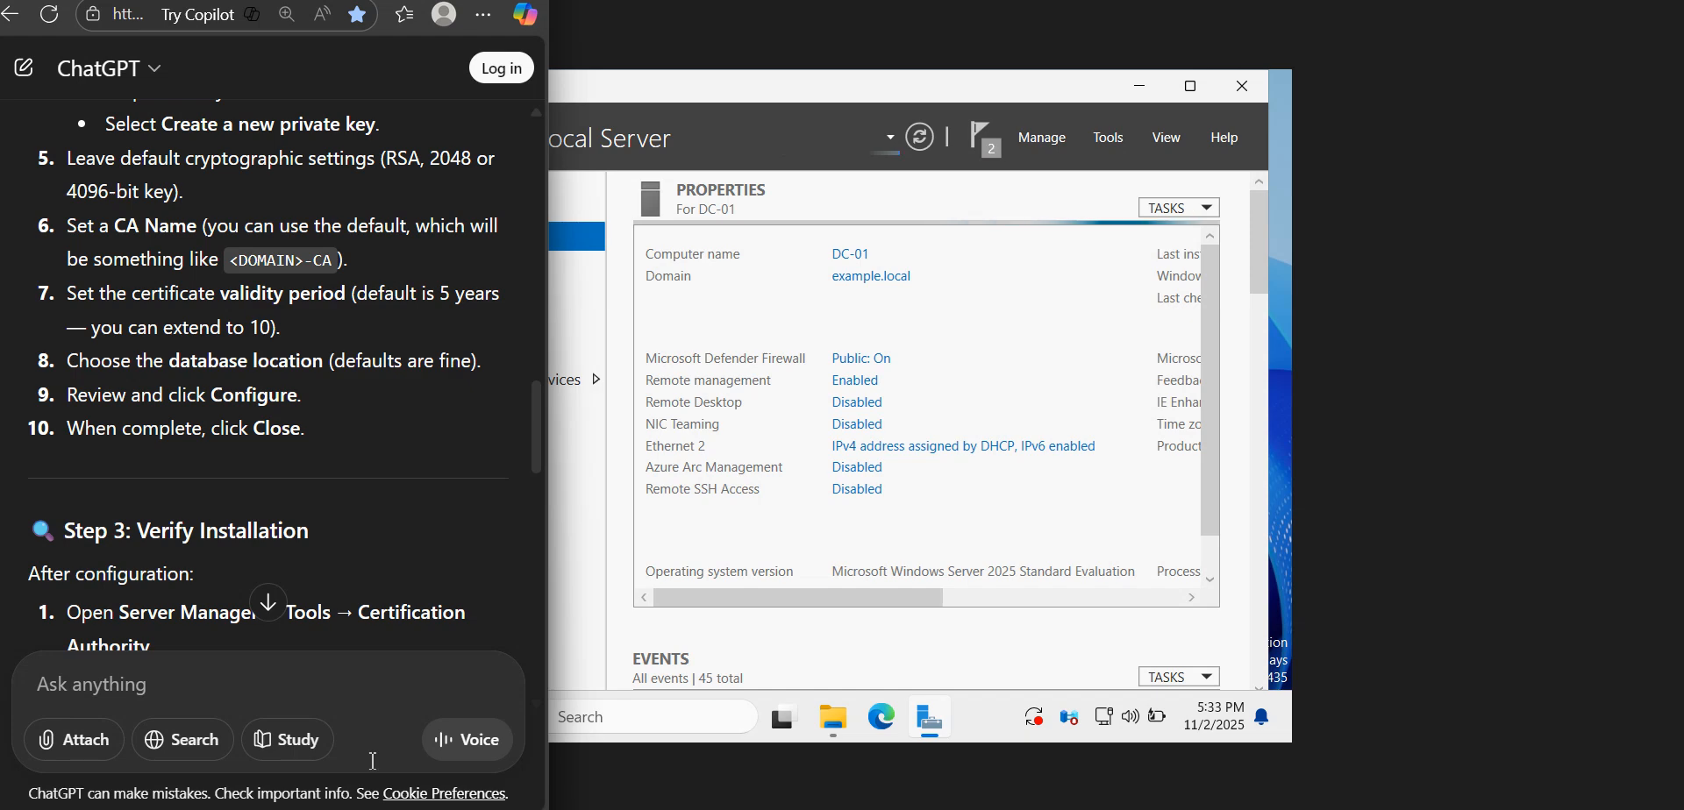
pyautogui.moveTo(538, 455); pyautogui.dragTo(538, 489)
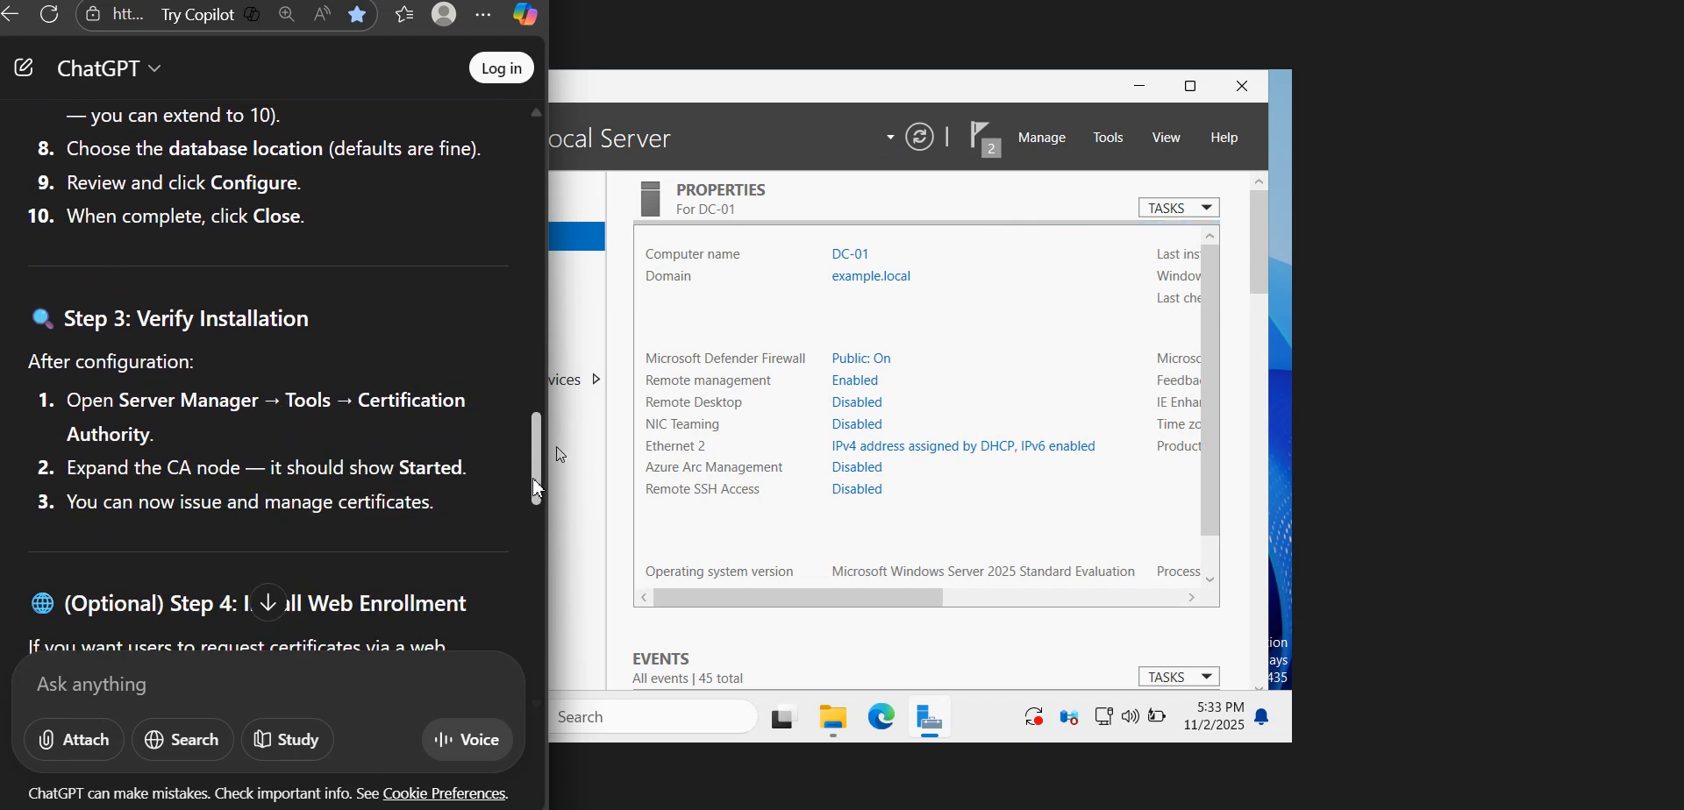
pyautogui.scroll(8, 307, 487)
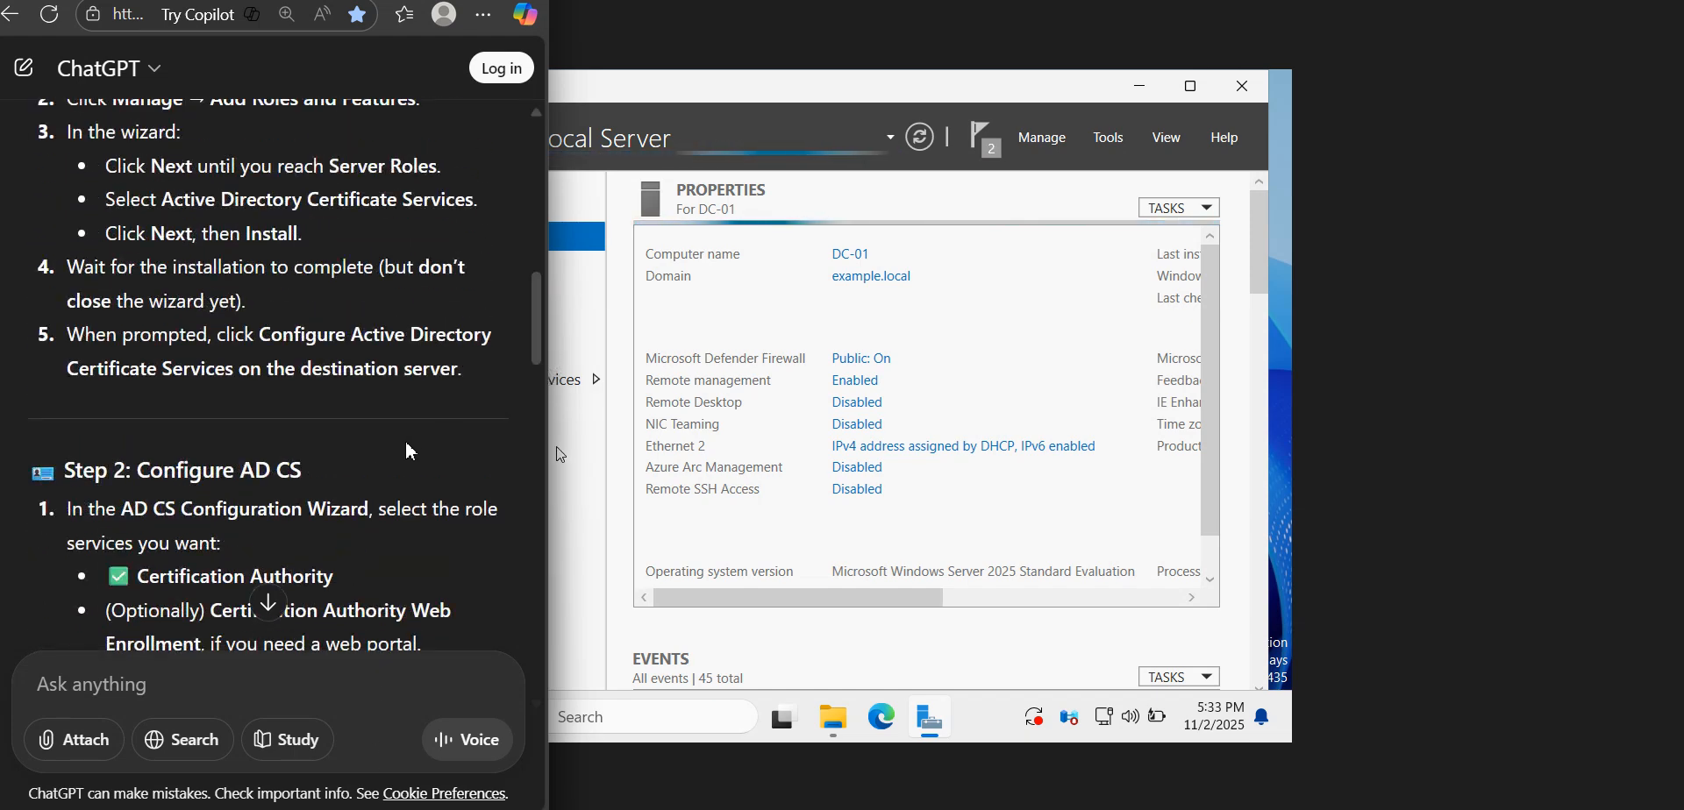
pyautogui.moveTo(303, 477); pyautogui.dragTo(240, 476)
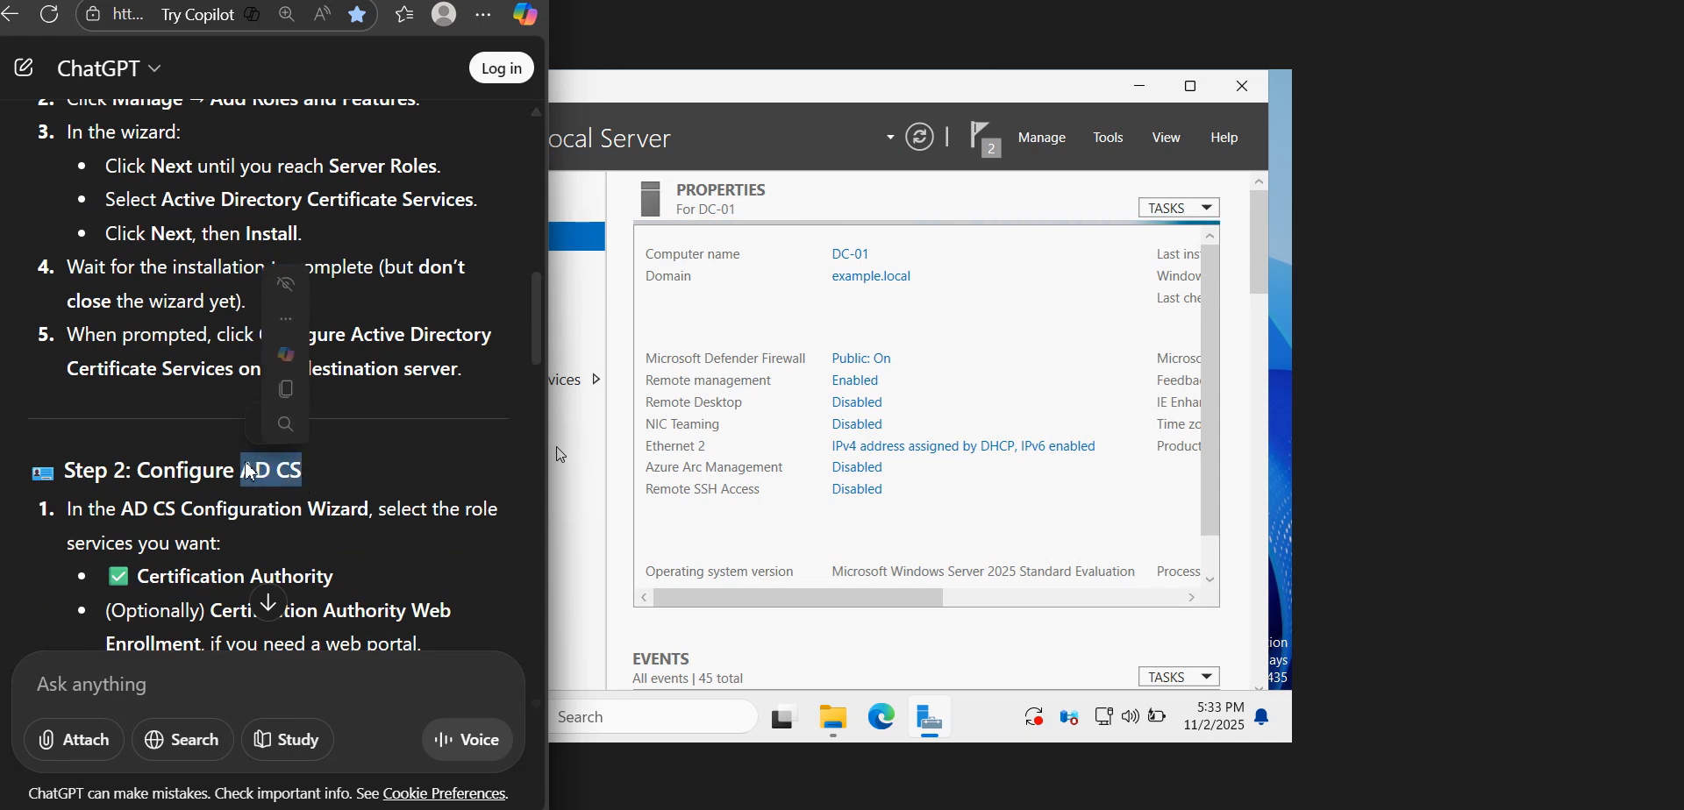
pyautogui.click(243, 532)
pyautogui.moveTo(537, 316); pyautogui.dragTo(537, 419)
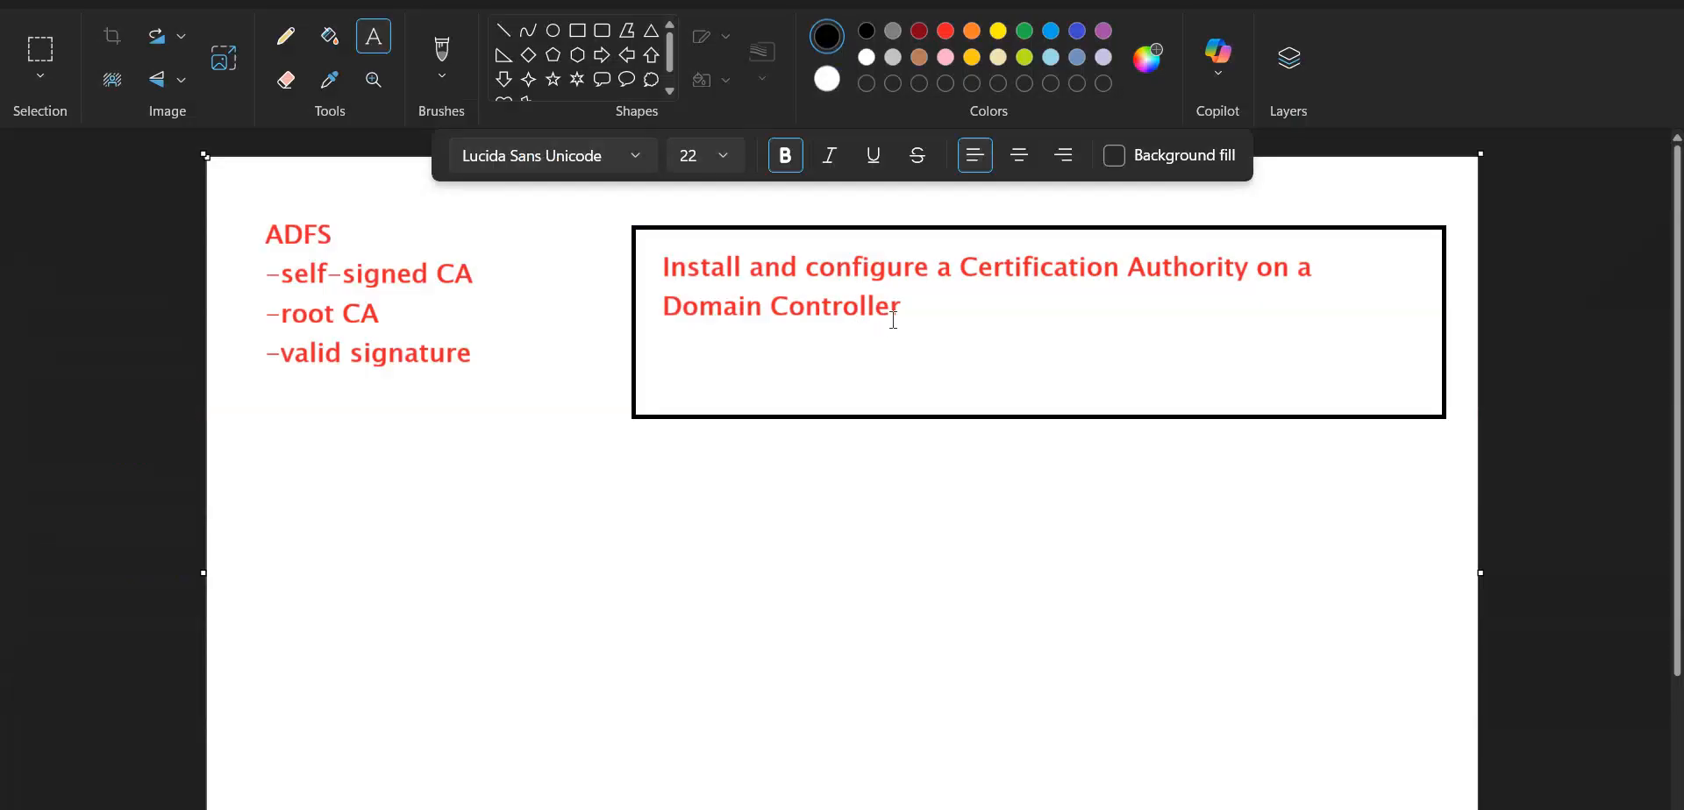
pyautogui.click(915, 303)
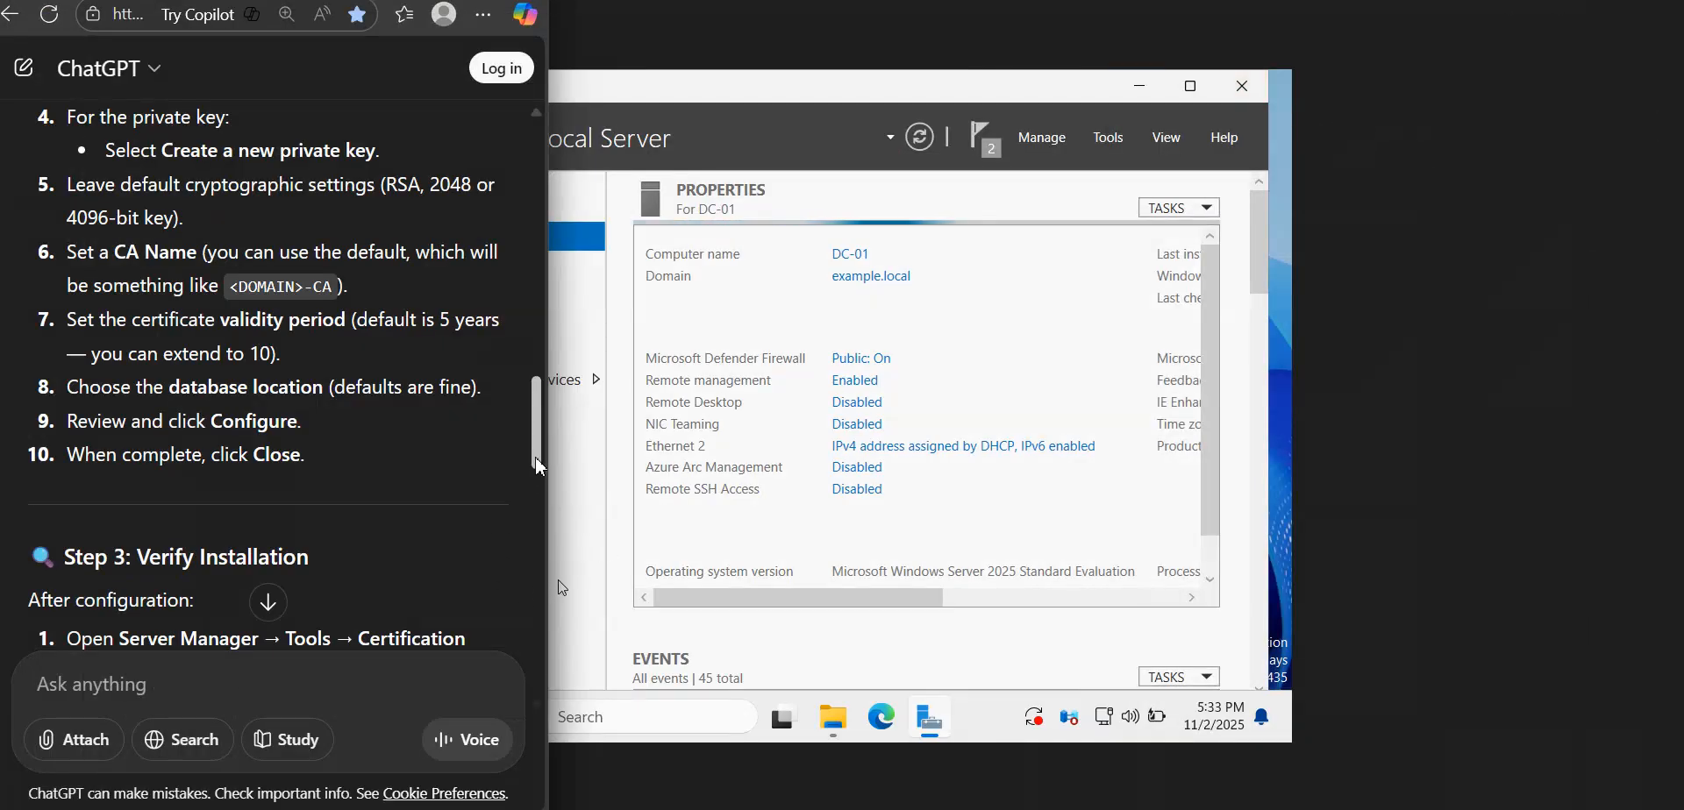
pyautogui.moveTo(536, 459); pyautogui.dragTo(535, 507)
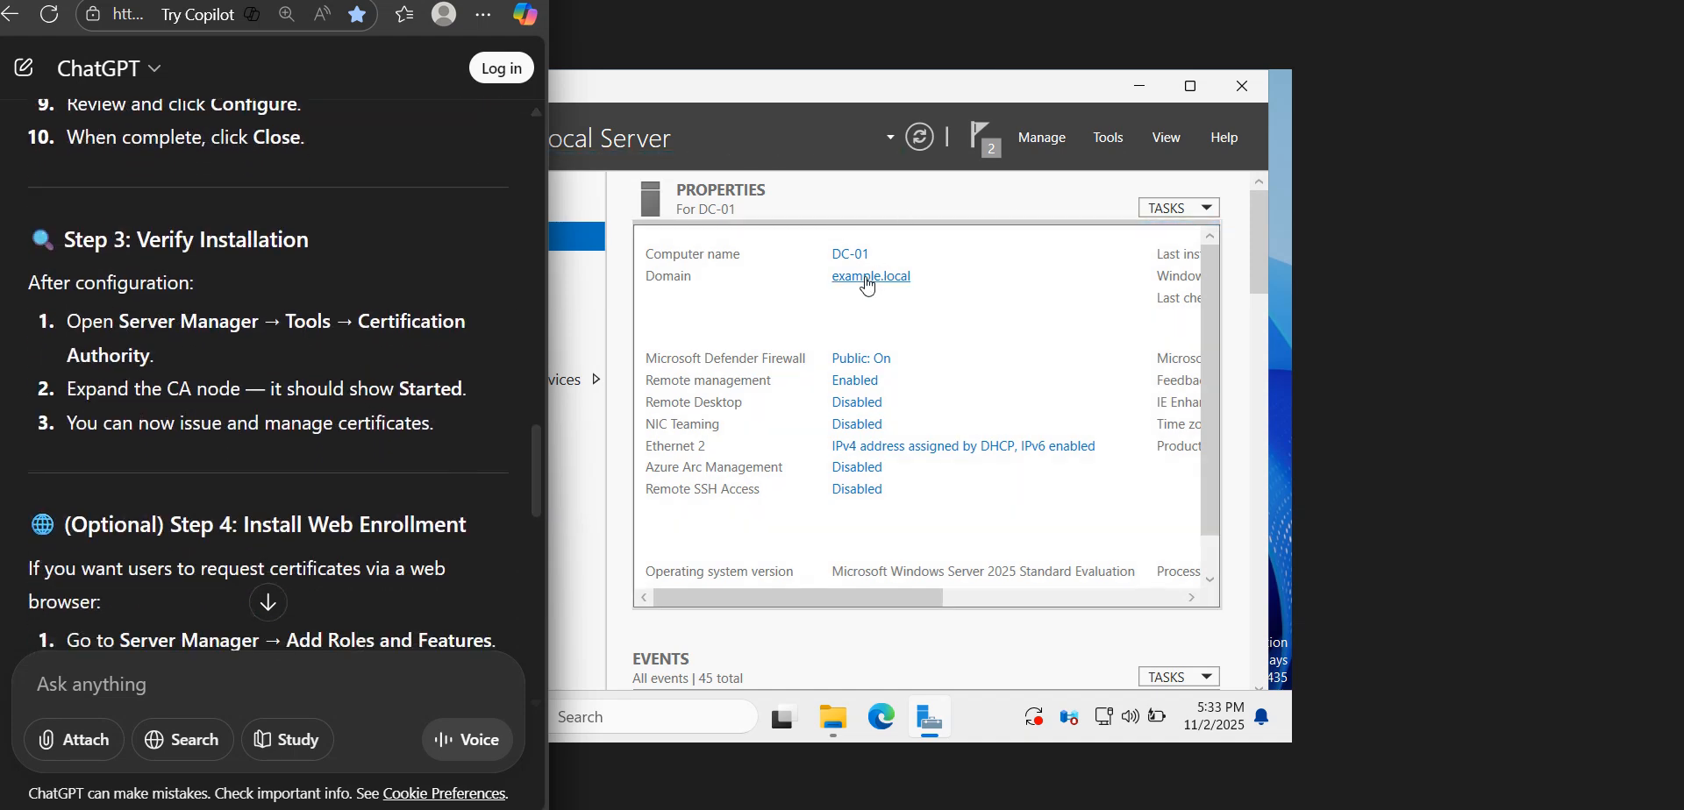
# Open the Certification Authority management console from Server Manager and check the guide's instruction on the CA node
pyautogui.click(1110, 137)
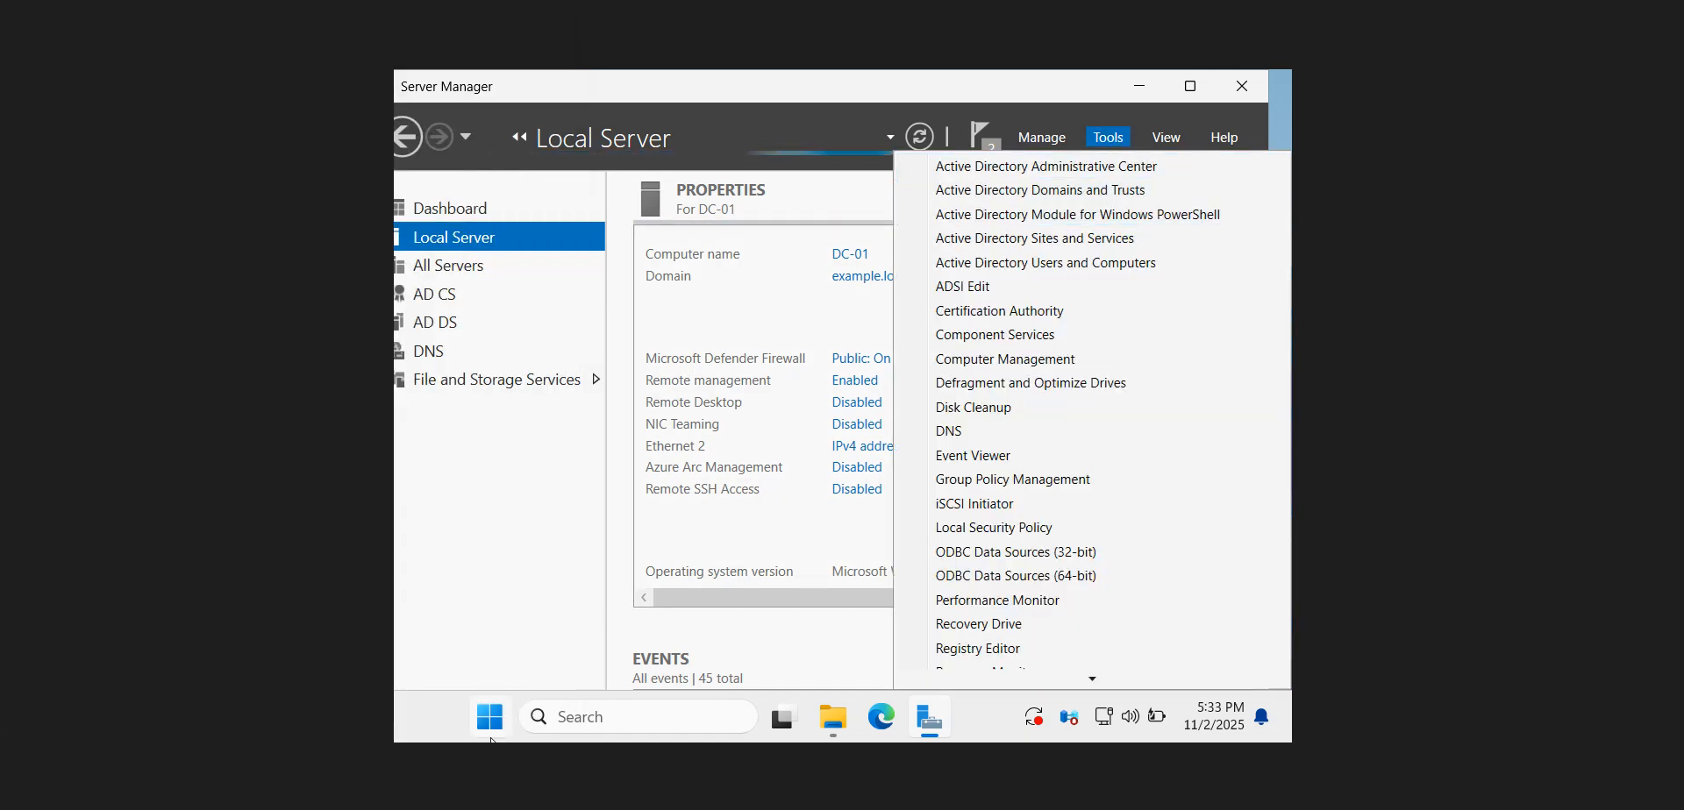
pyautogui.click(438, 808)
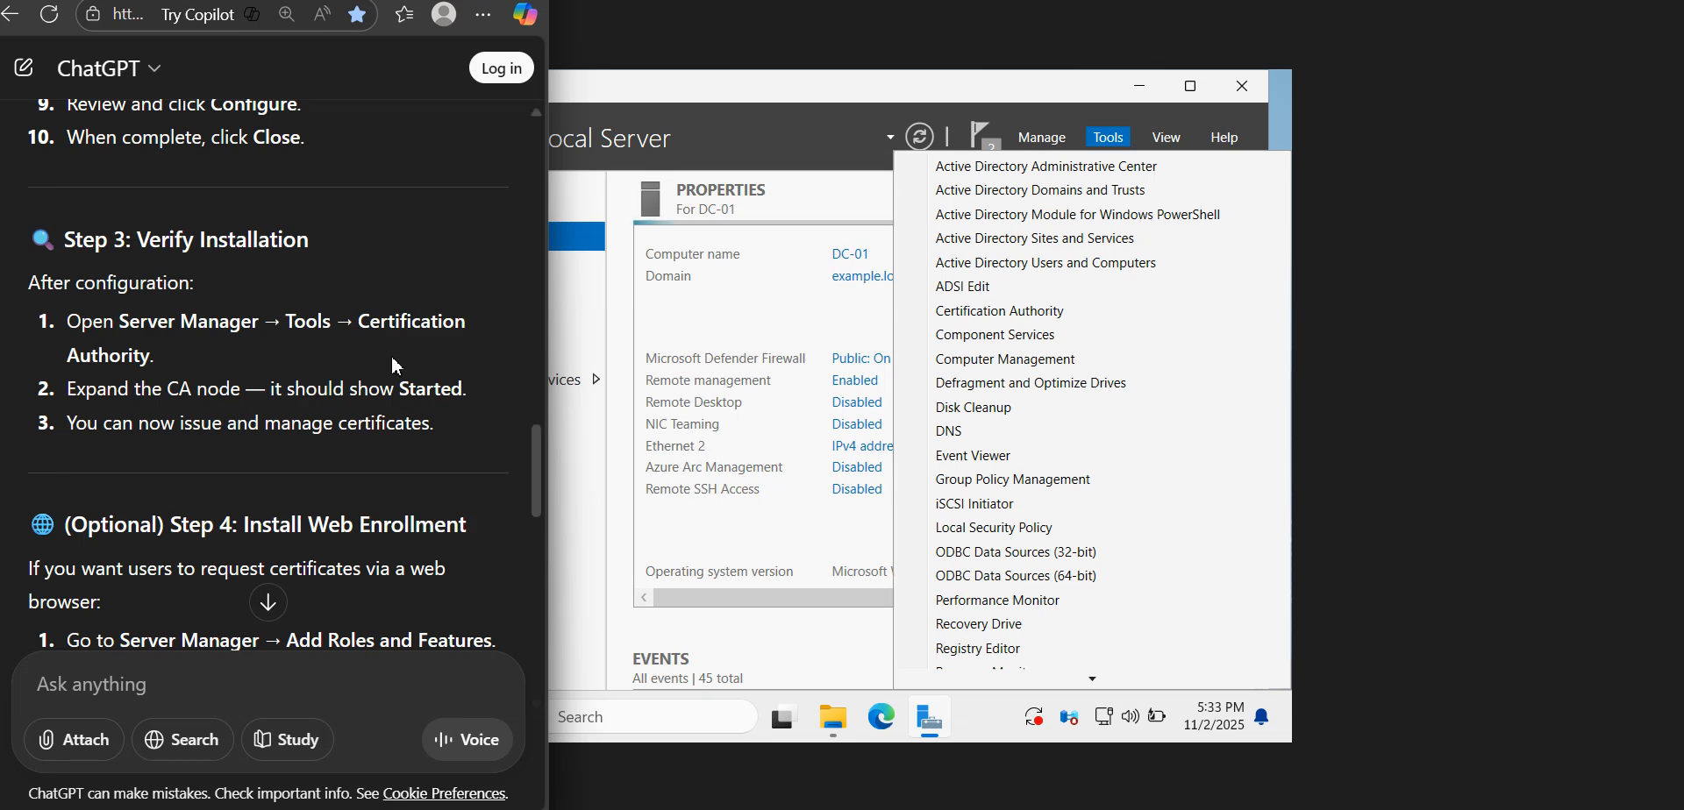
pyautogui.click(1043, 312)
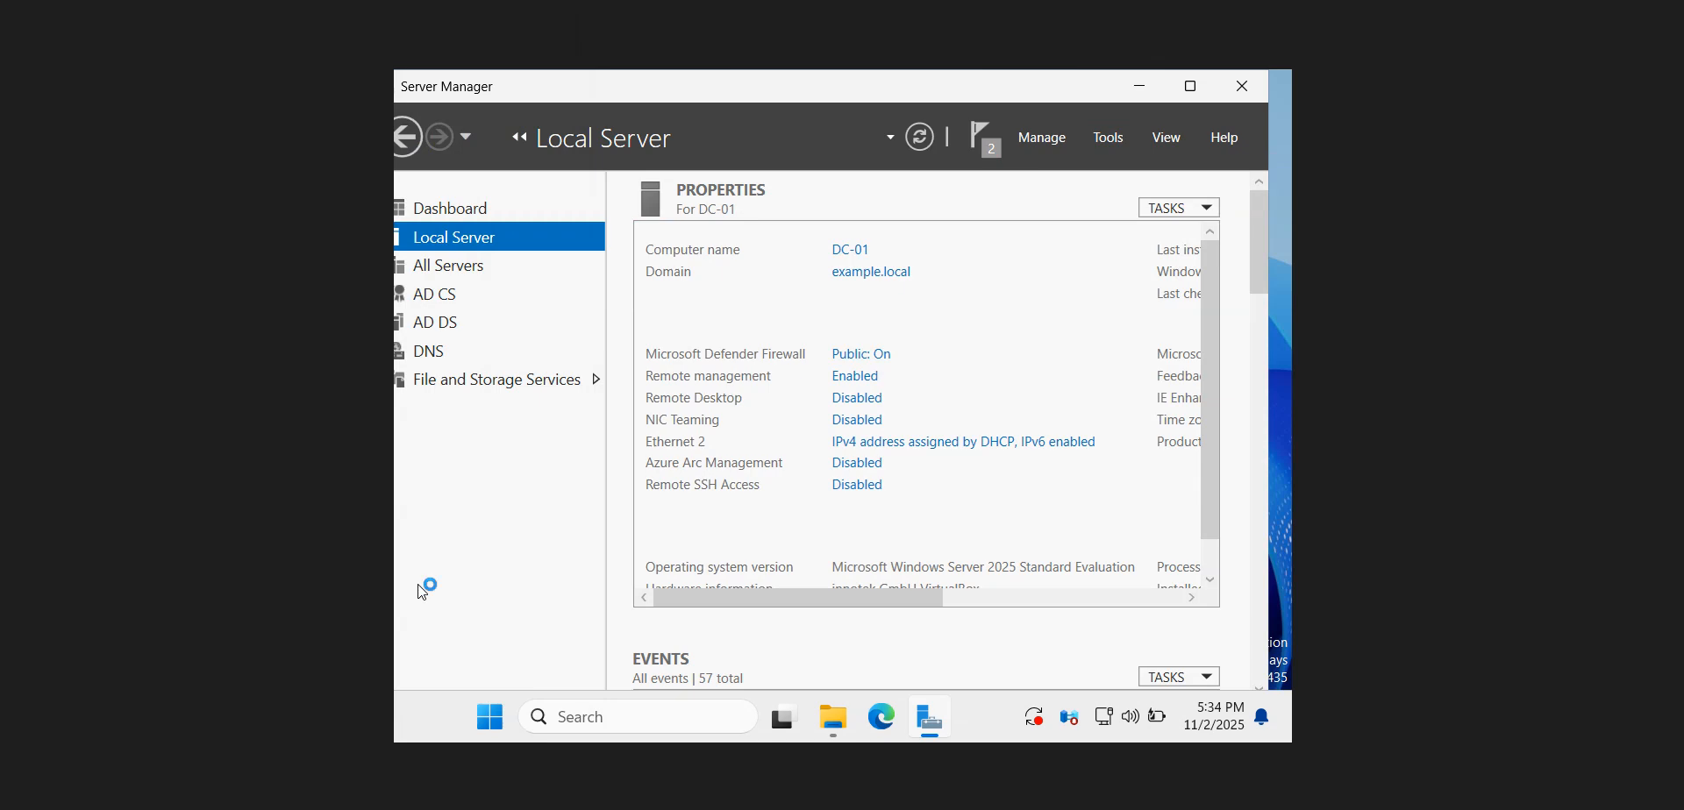
pyautogui.click(437, 809)
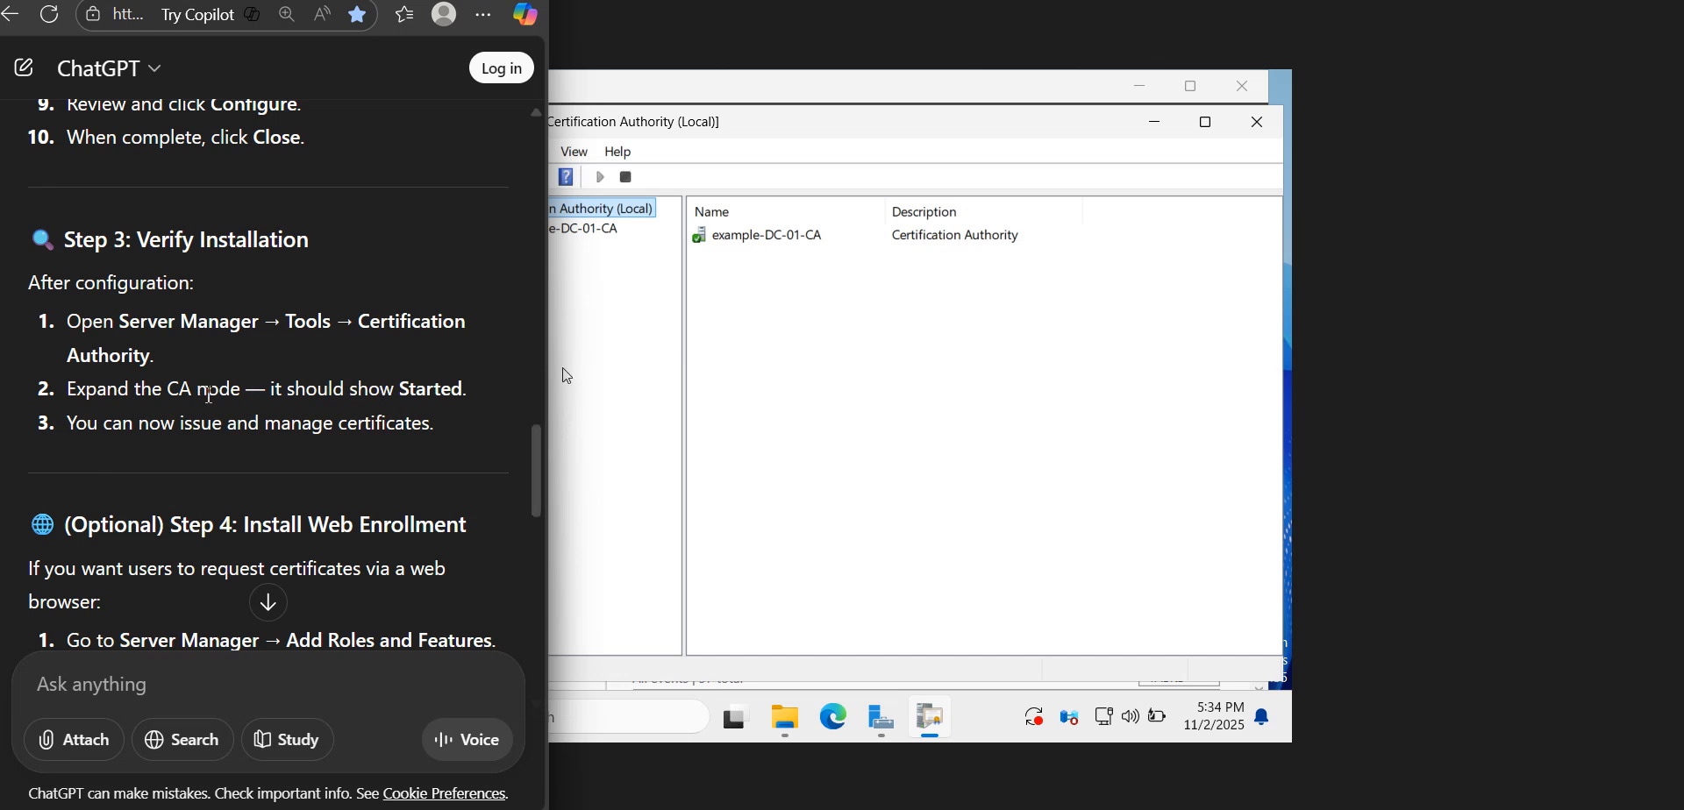
# Read the guide's Step 3 check, expand the example-DC-01-CA node and inspect its Issued Certificates and Revoked Certificates folders
pyautogui.moveTo(359, 397); pyautogui.dragTo(436, 405)
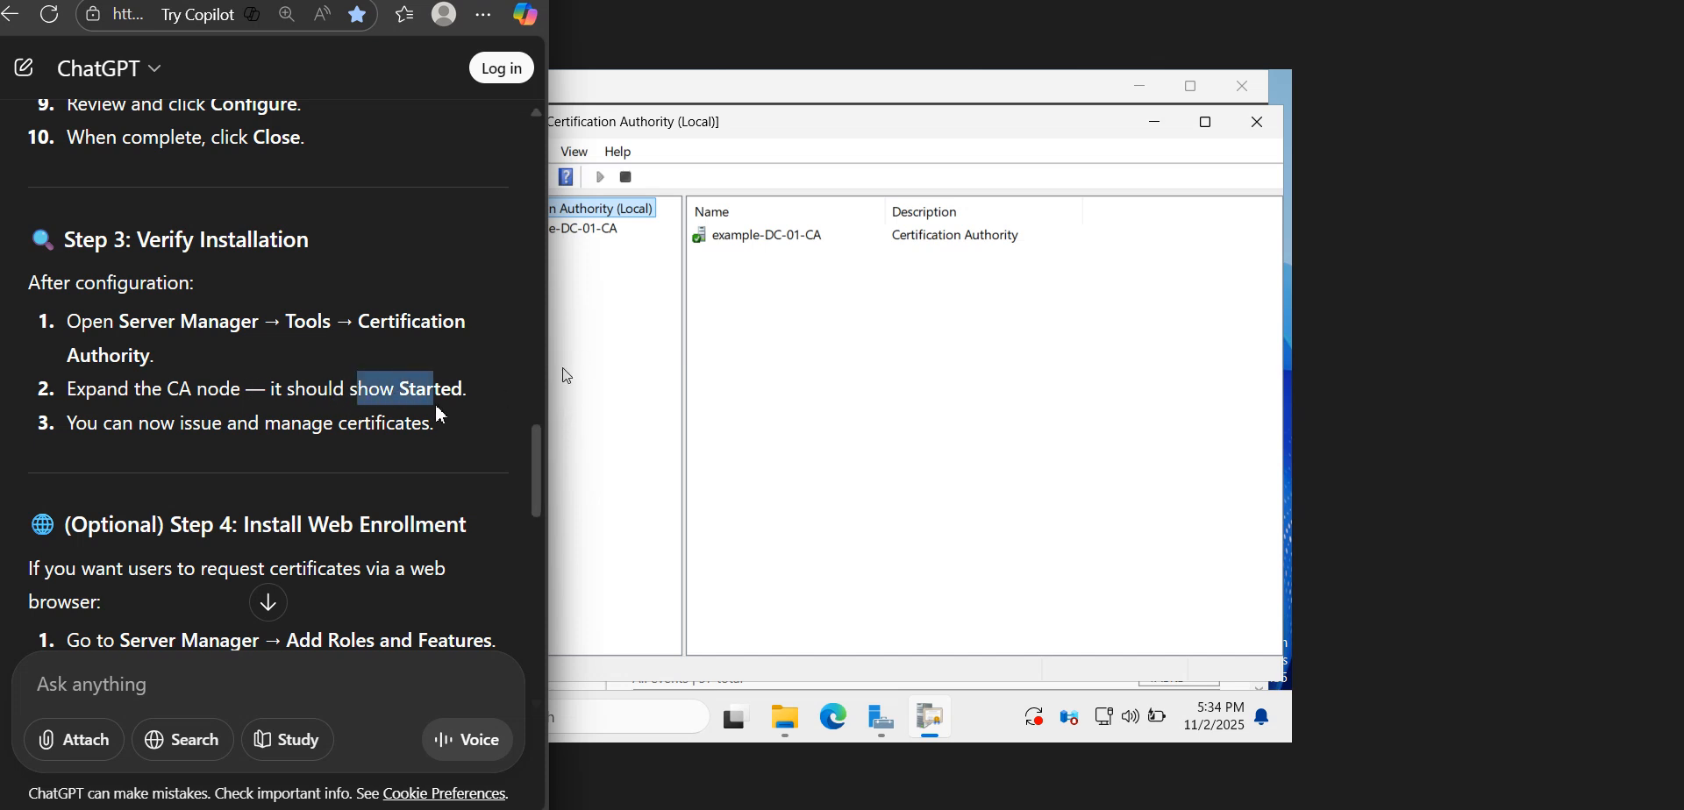
pyautogui.click(364, 437)
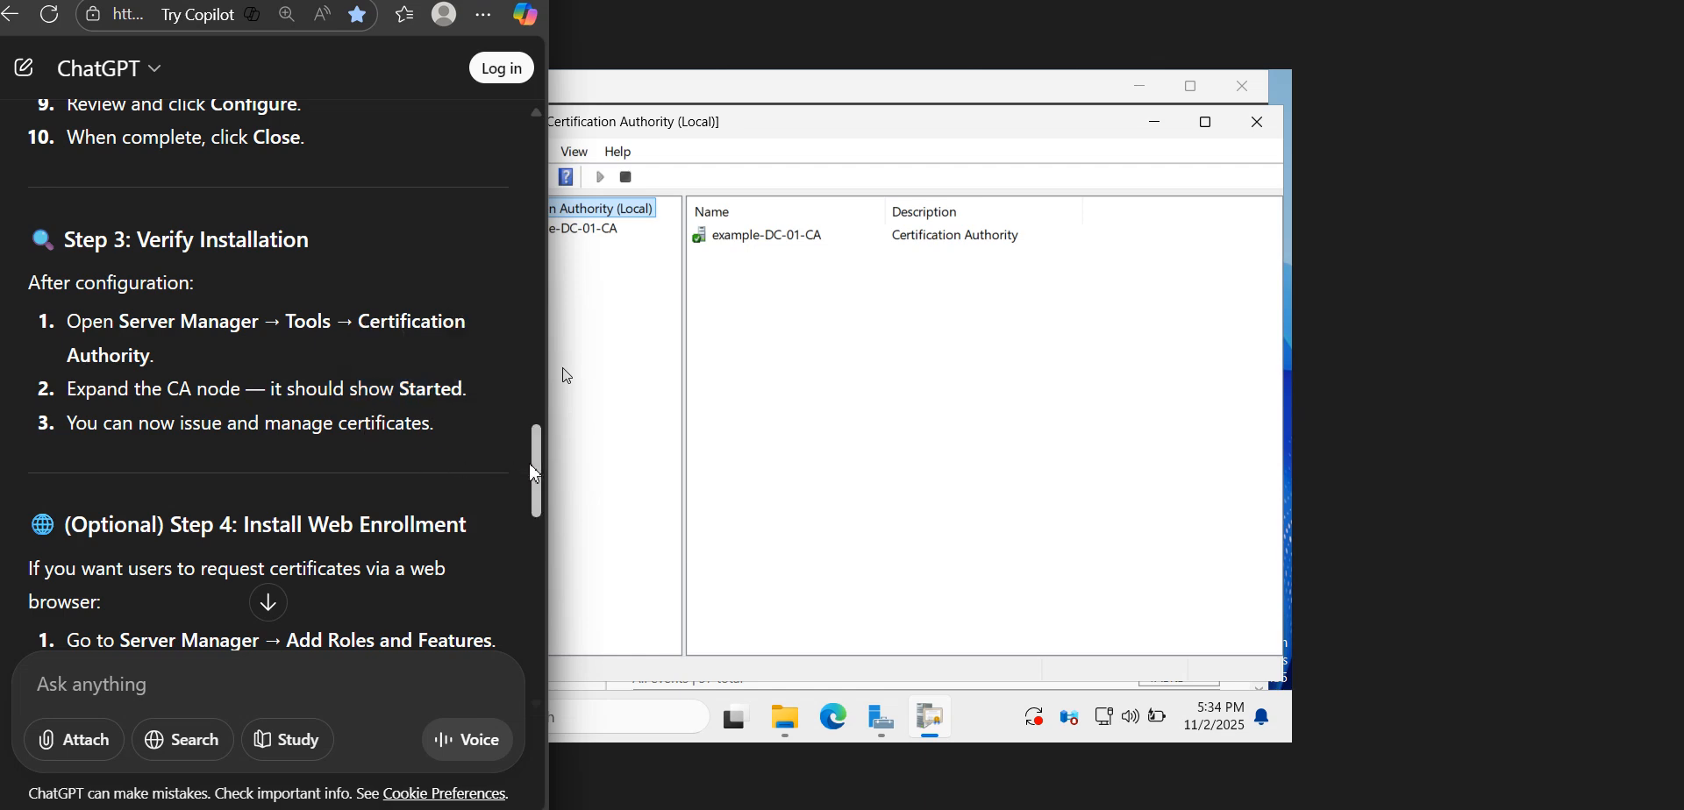
pyautogui.scroll(-2, 536, 474)
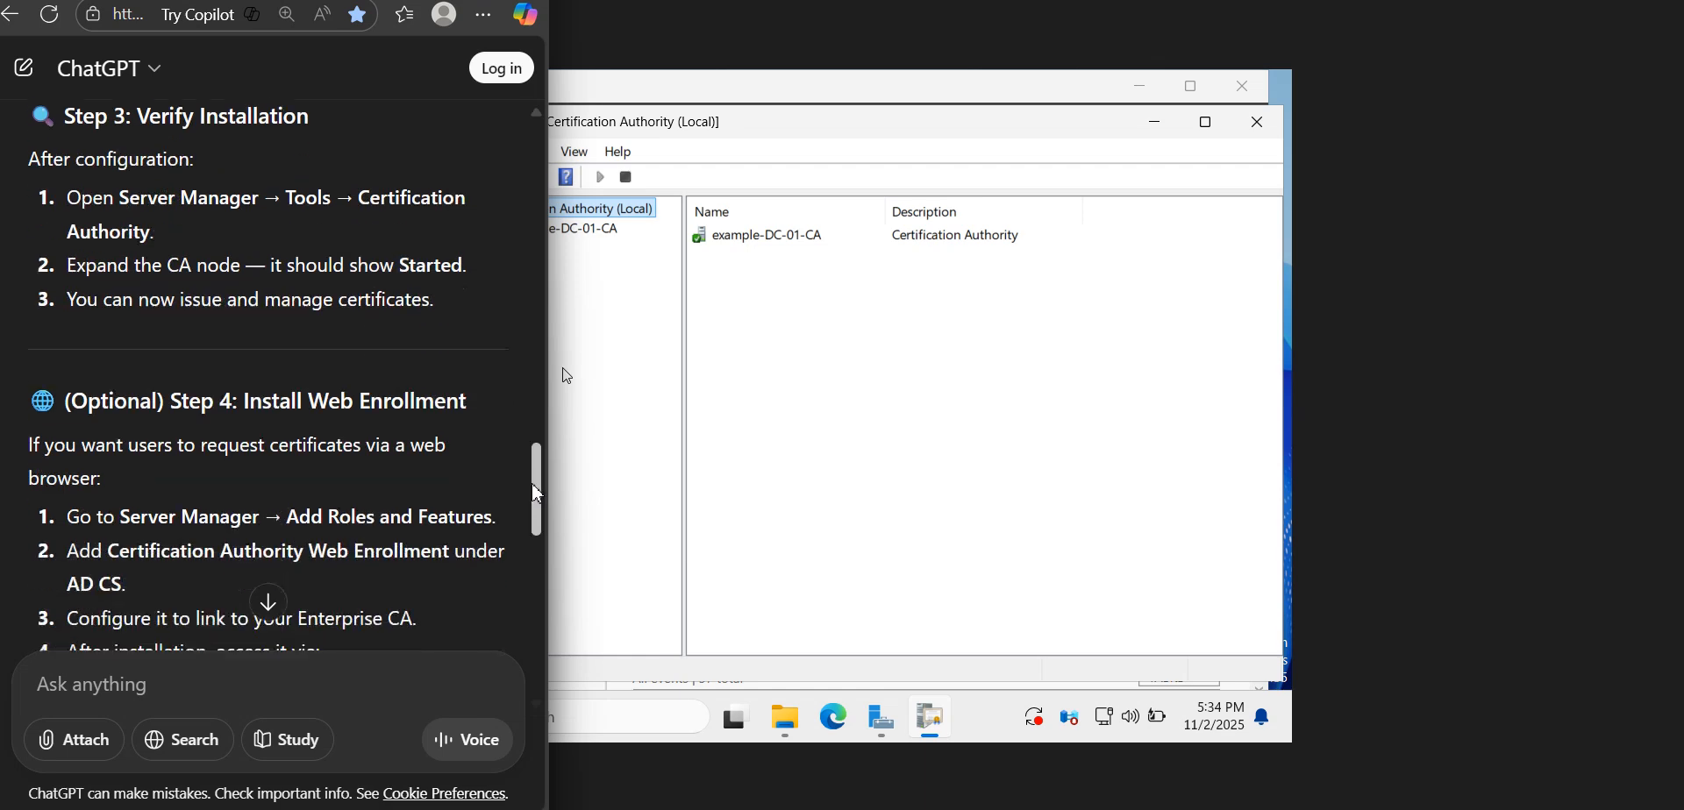
pyautogui.click(598, 239)
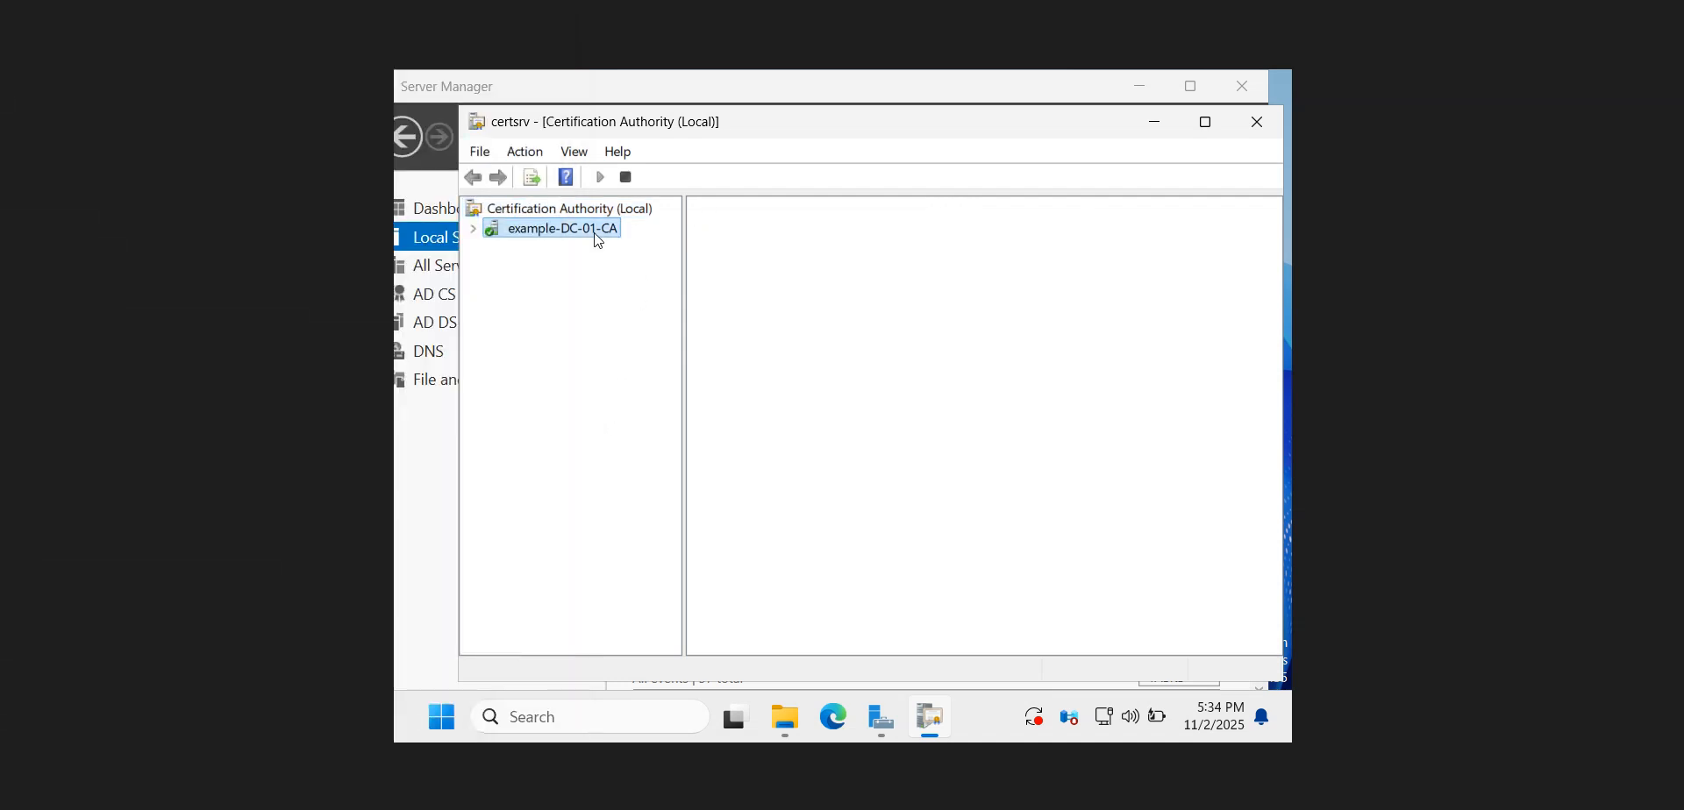
pyautogui.click(472, 229)
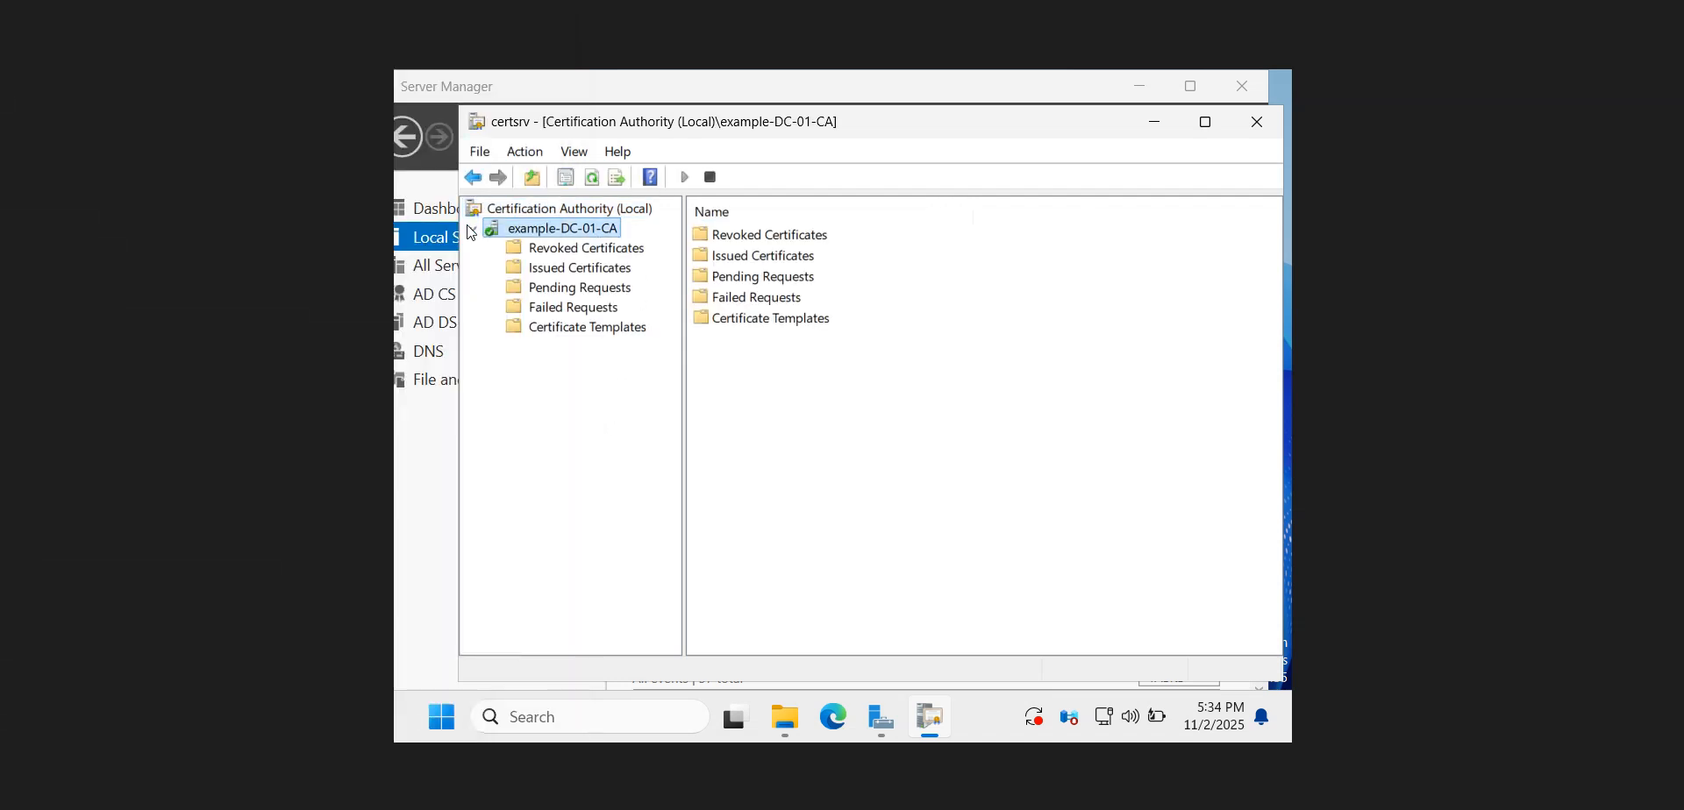
pyautogui.click(562, 274)
pyautogui.click(568, 251)
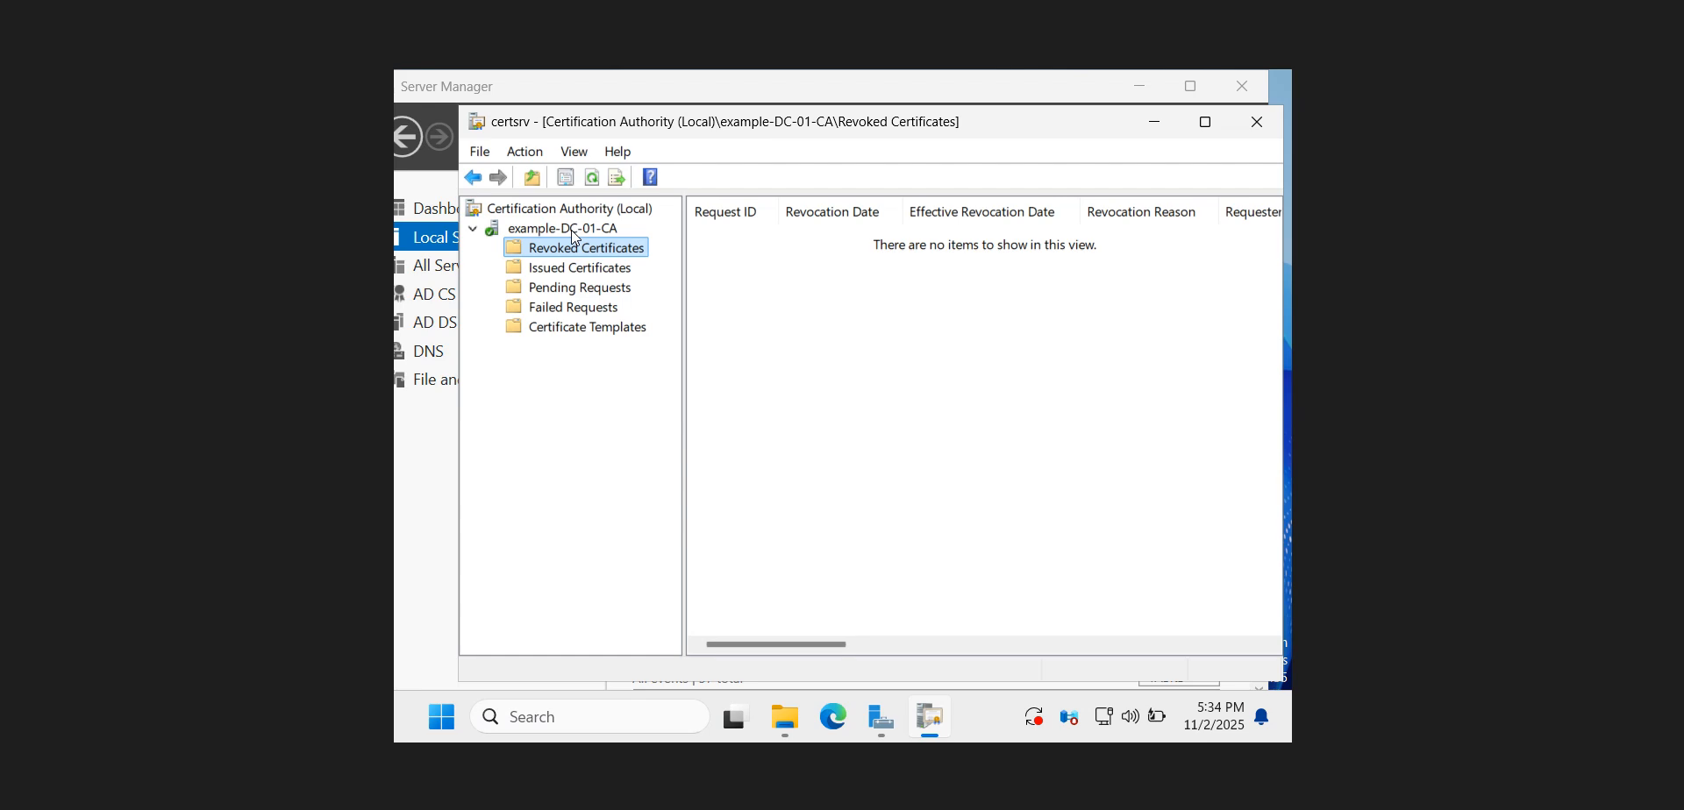
pyautogui.click(572, 230)
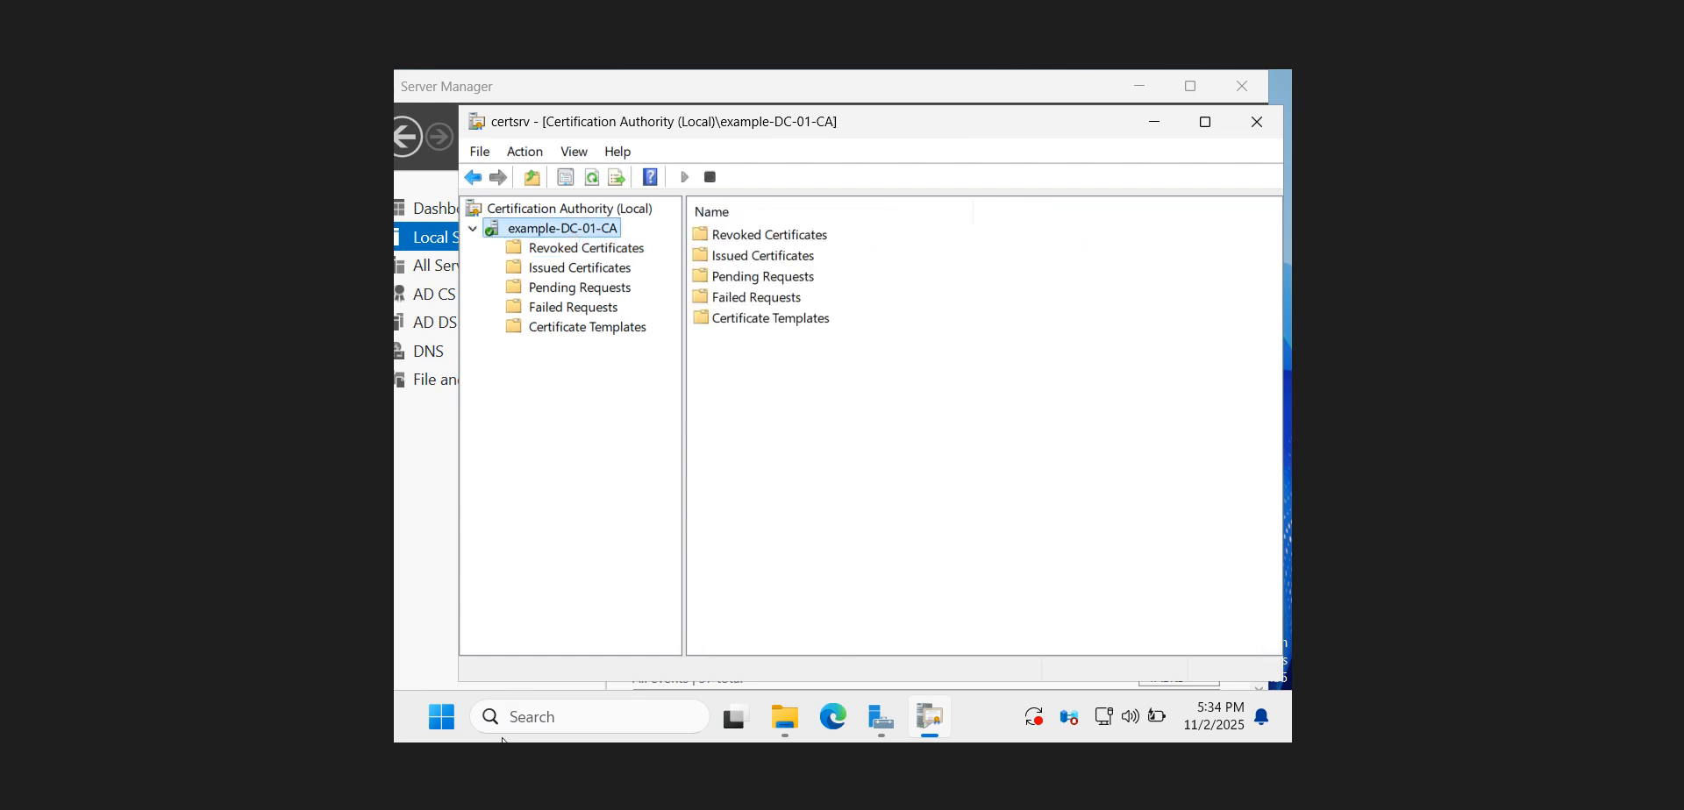
# Return to the ChatGPT guide and read its optional Step 4 on Web Enrollment and the Notes / Best Practices section
pyautogui.click(452, 809)
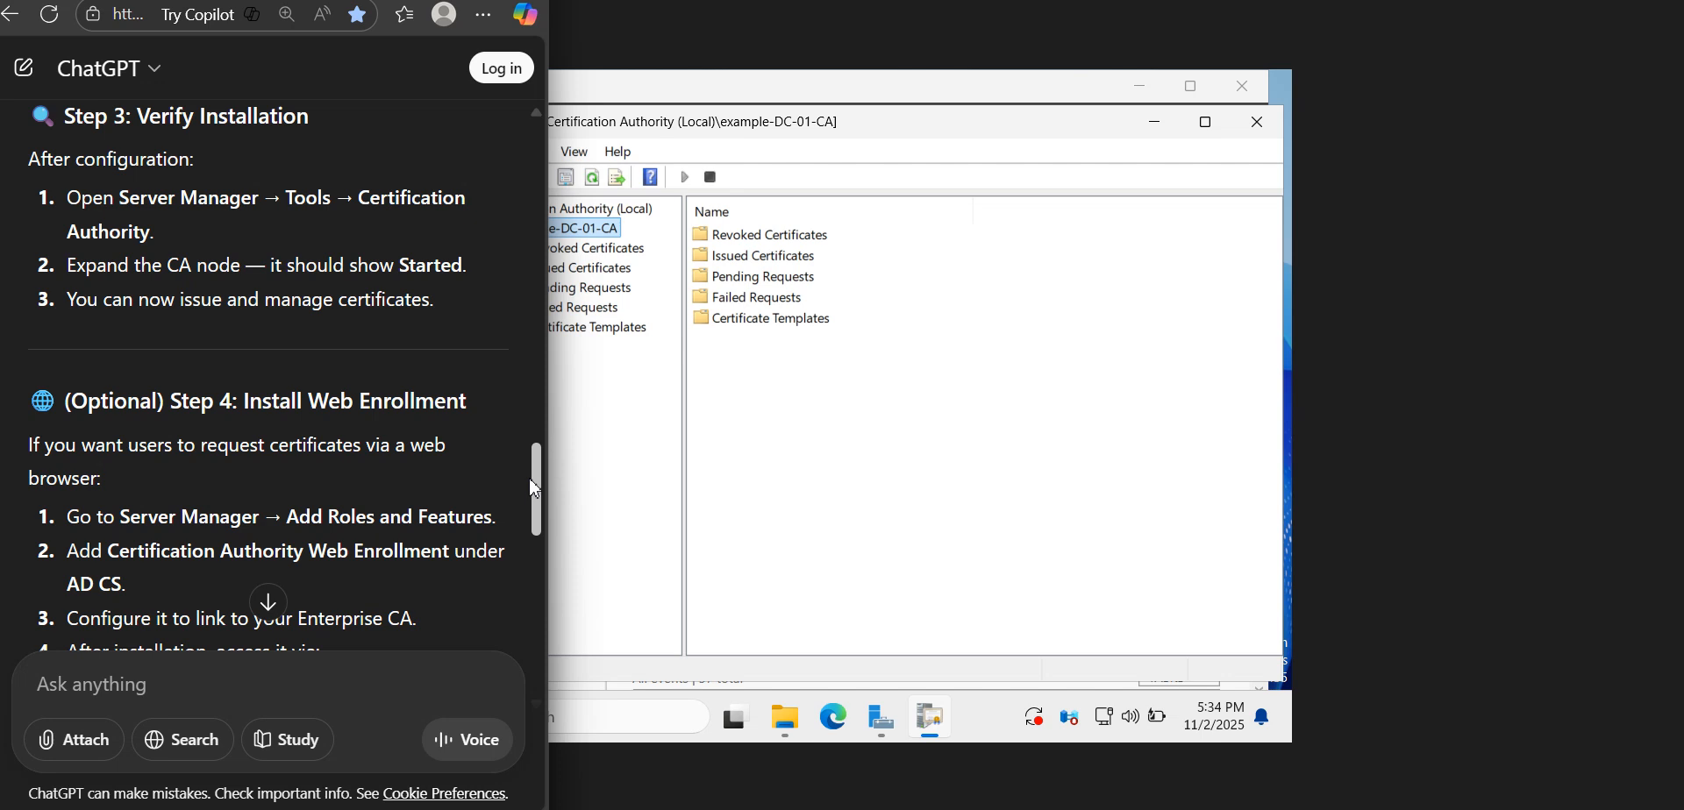
pyautogui.moveTo(532, 484); pyautogui.dragTo(543, 520)
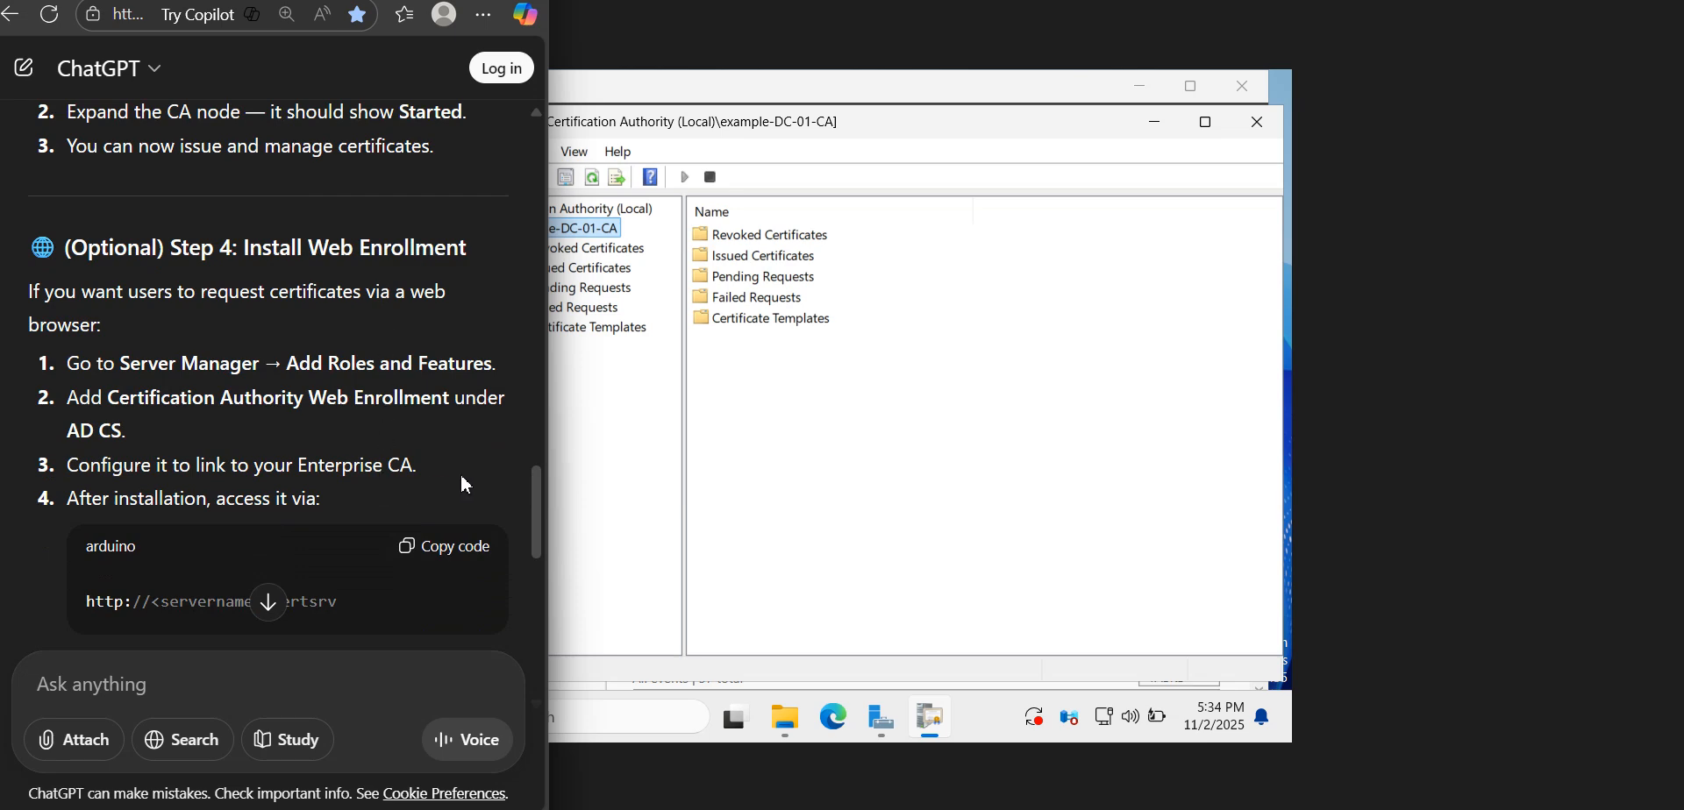
pyautogui.moveTo(535, 500); pyautogui.dragTo(539, 542)
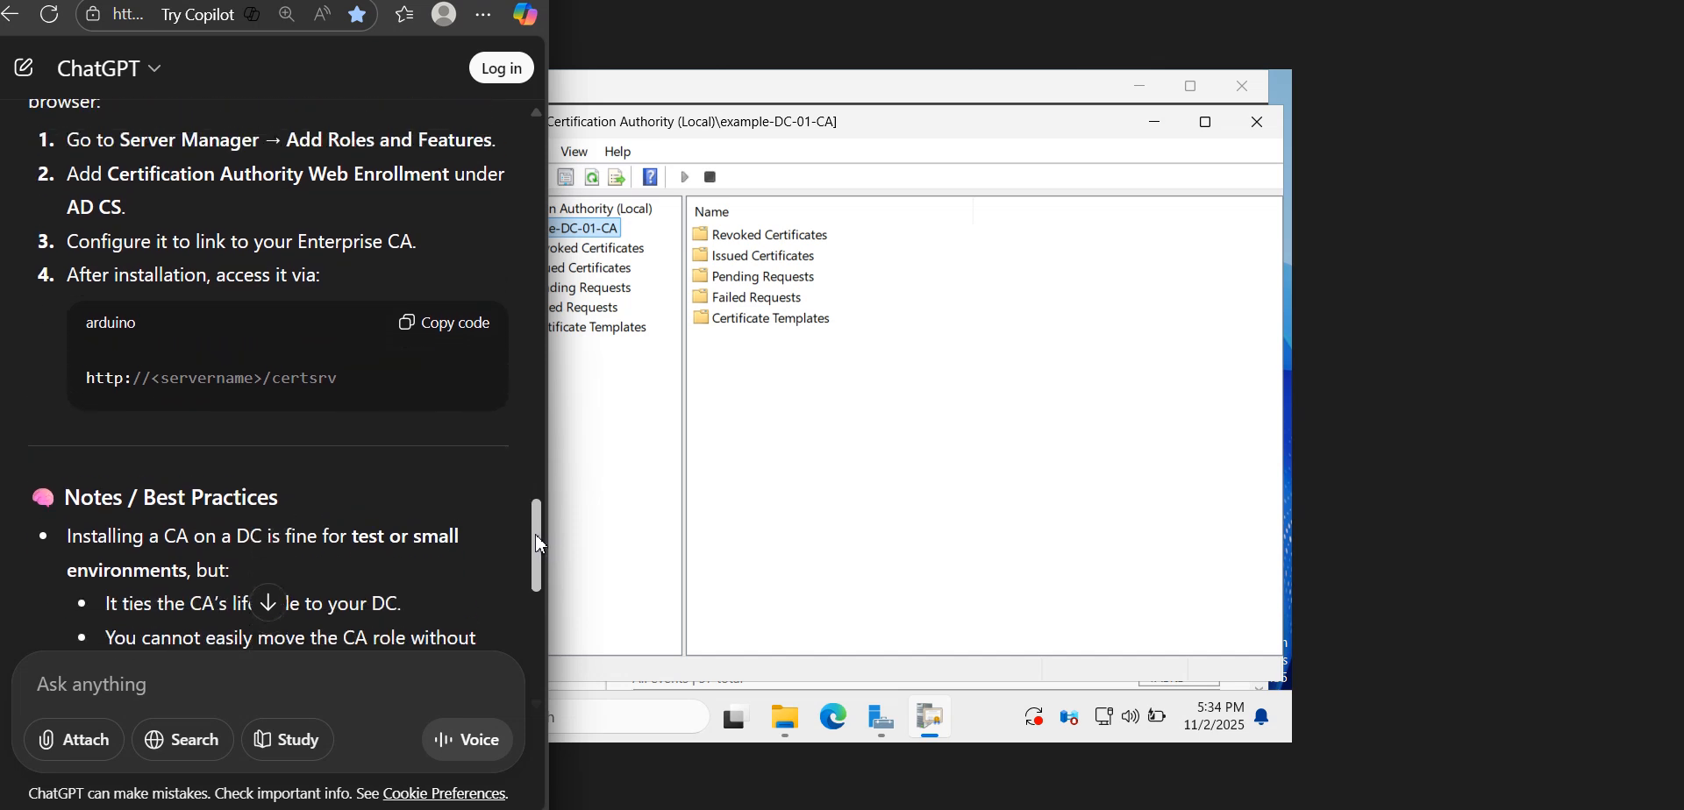
pyautogui.scroll(1, 539, 544)
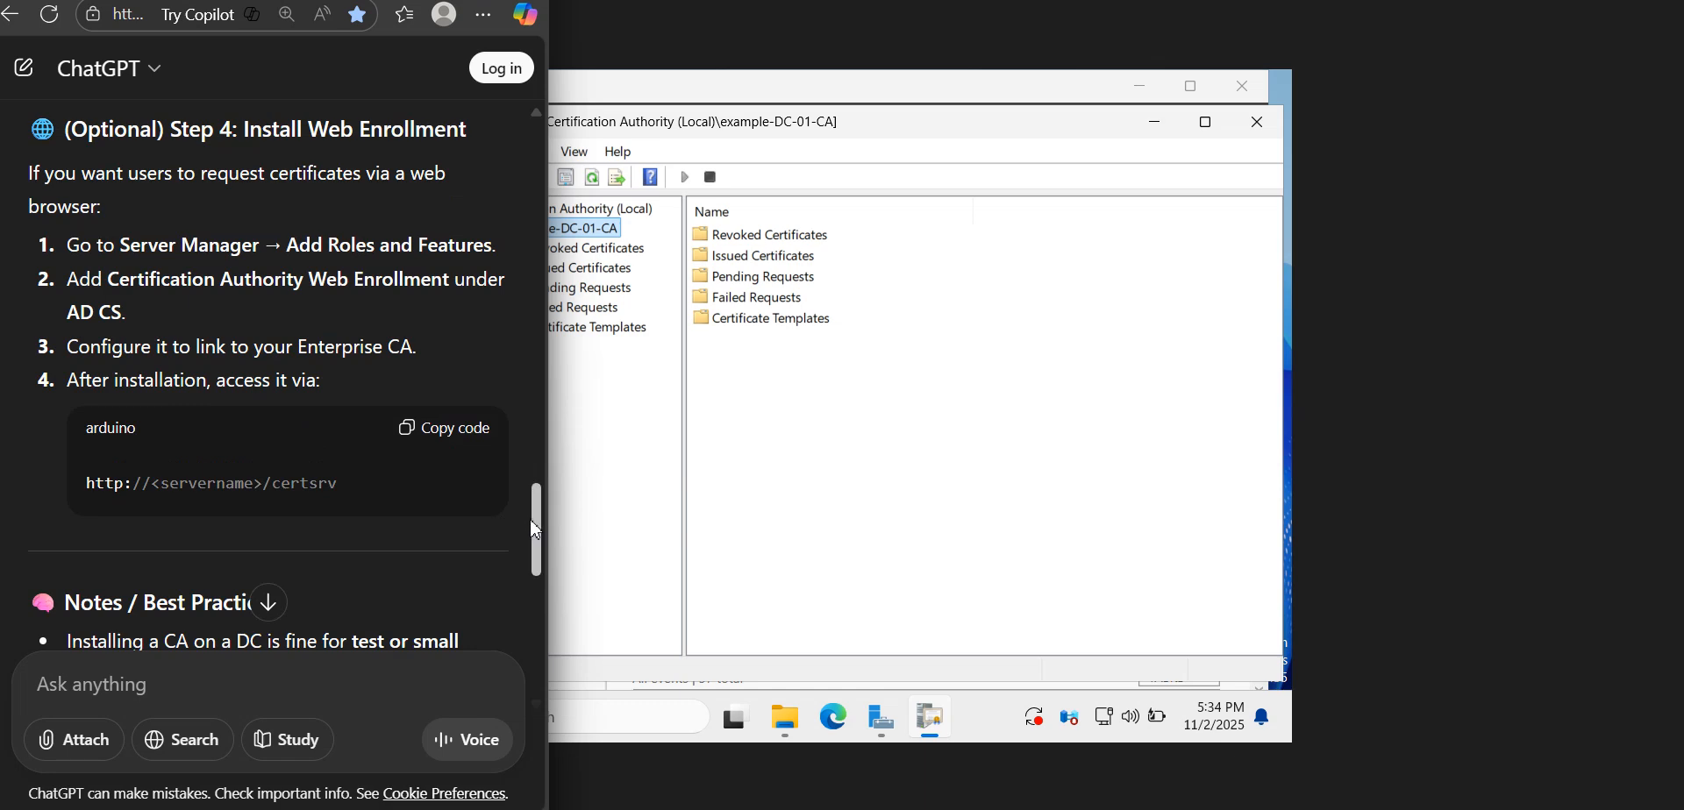
pyautogui.moveTo(535, 530); pyautogui.dragTo(537, 599)
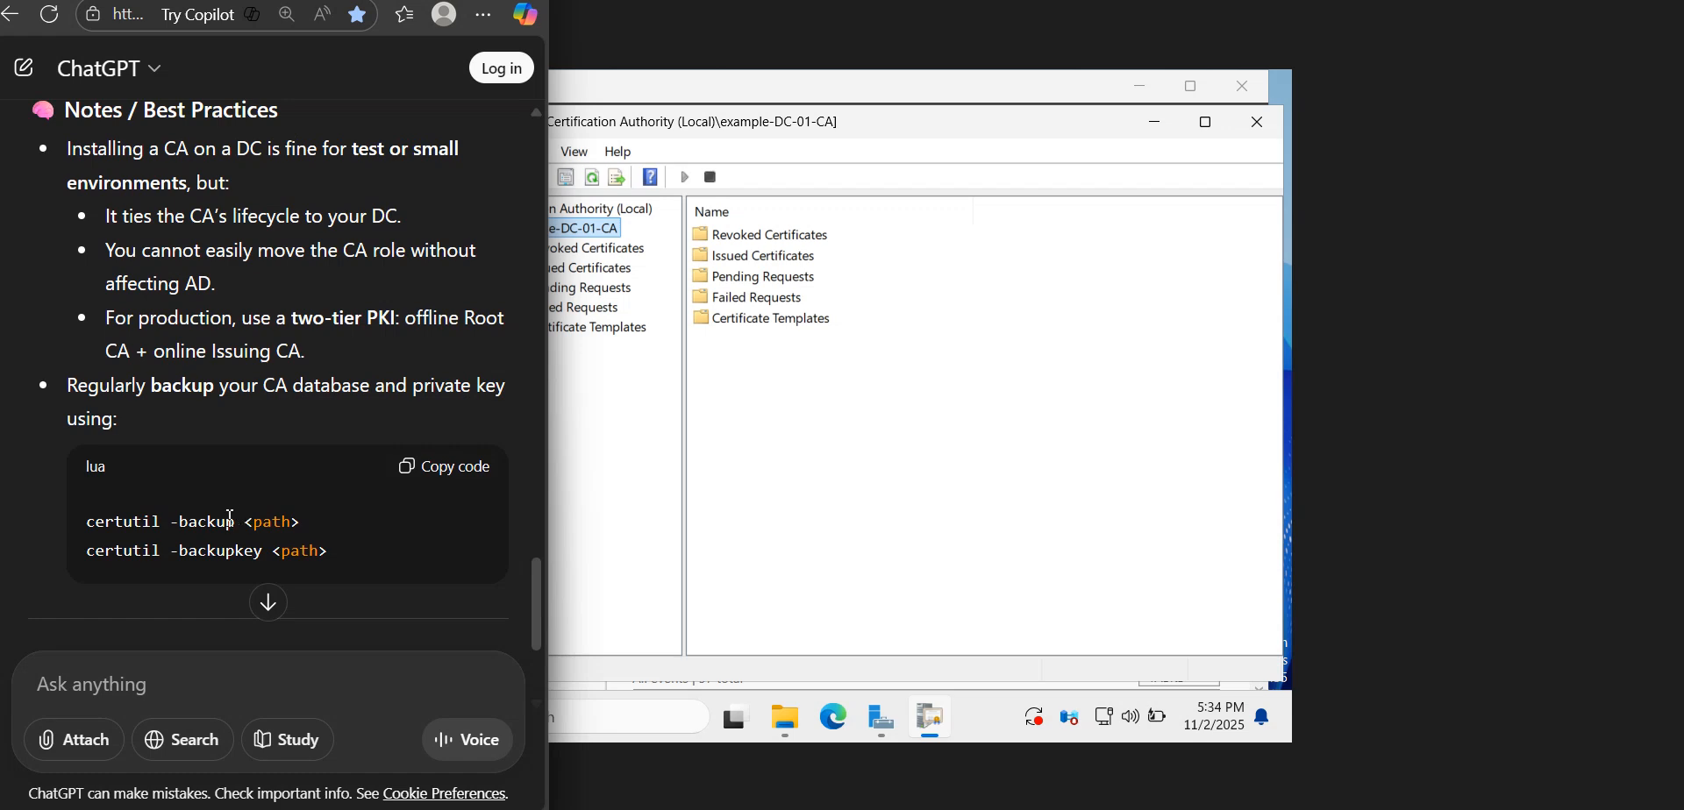
pyautogui.moveTo(537, 582)
pyautogui.mouseDown()
pyautogui.moveTo(537, 600)
pyautogui.moveTo(538, 578)
pyautogui.mouseUp()
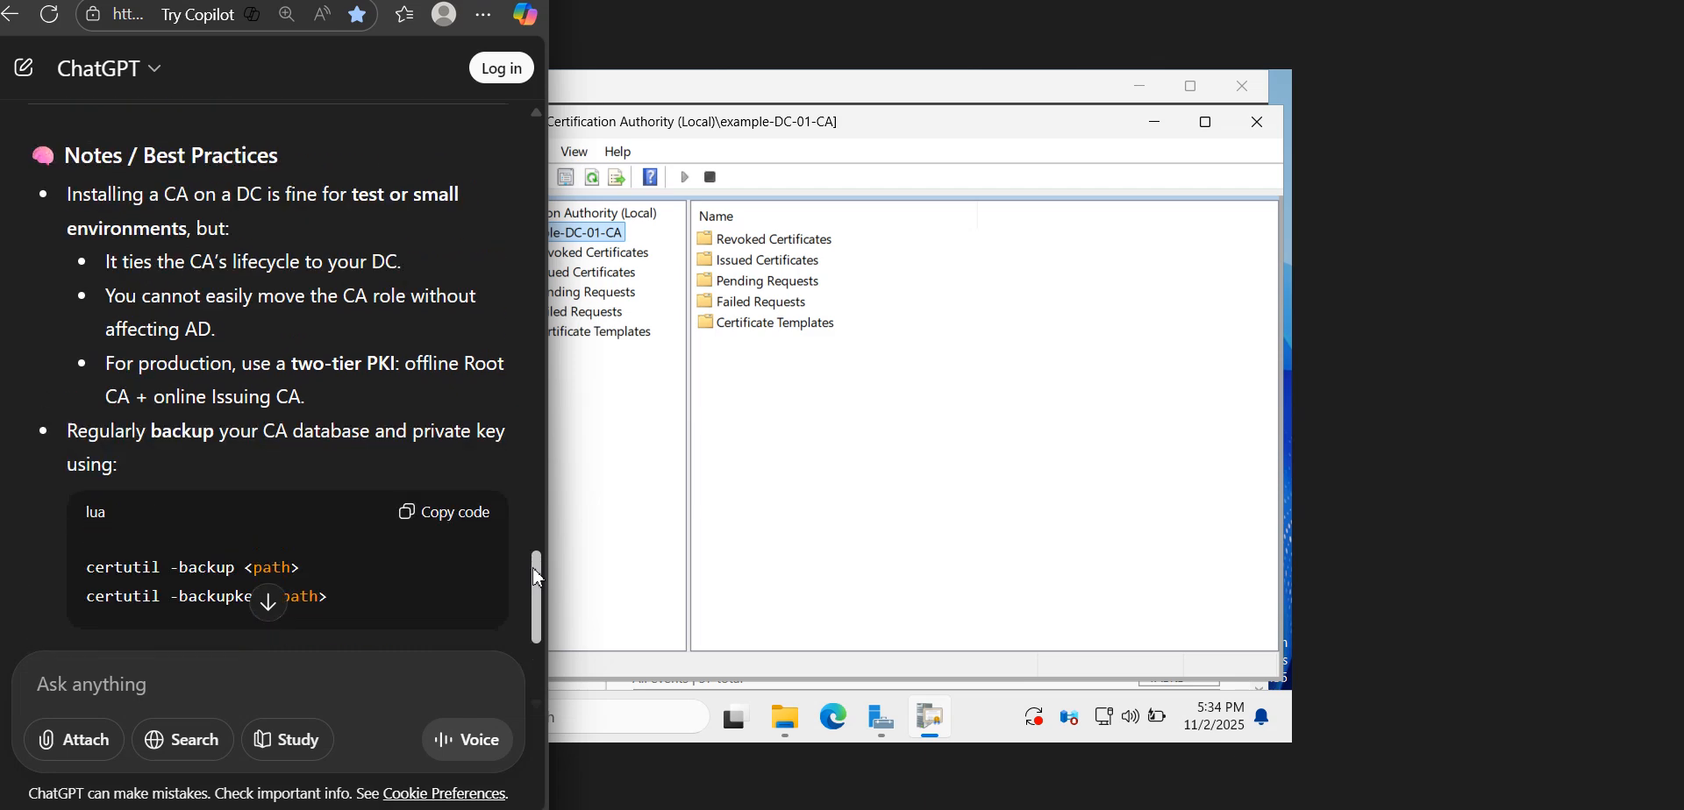
# Examine the Computer certificate template's purposes and key usage properties in the Certification Authority console, and return to the example-DC-01-CA node
pyautogui.click(791, 416)
pyautogui.click(612, 333)
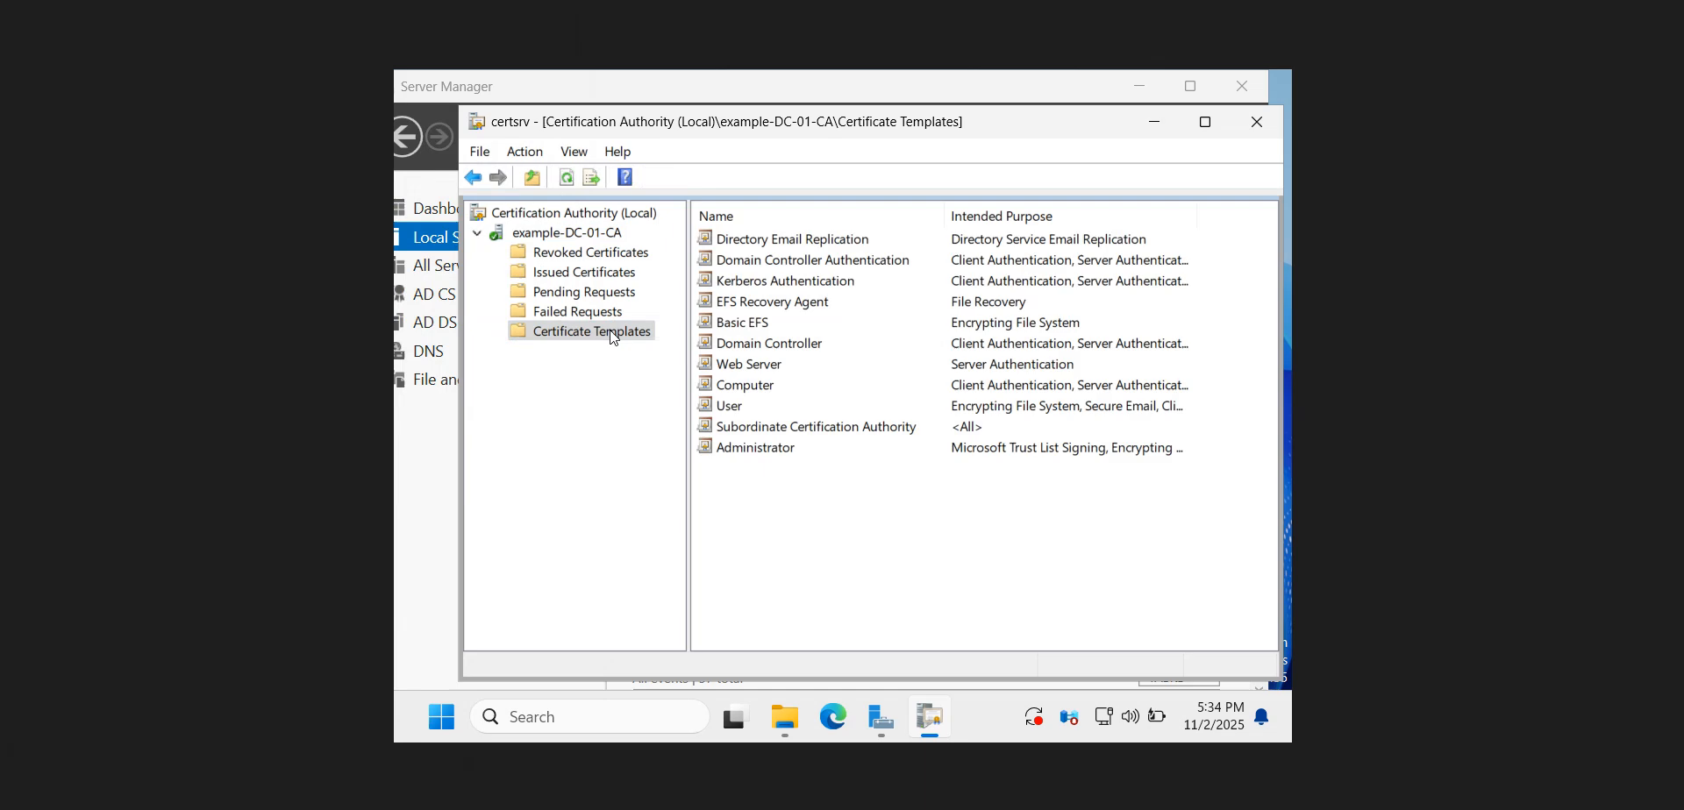
pyautogui.doubleClick(746, 385)
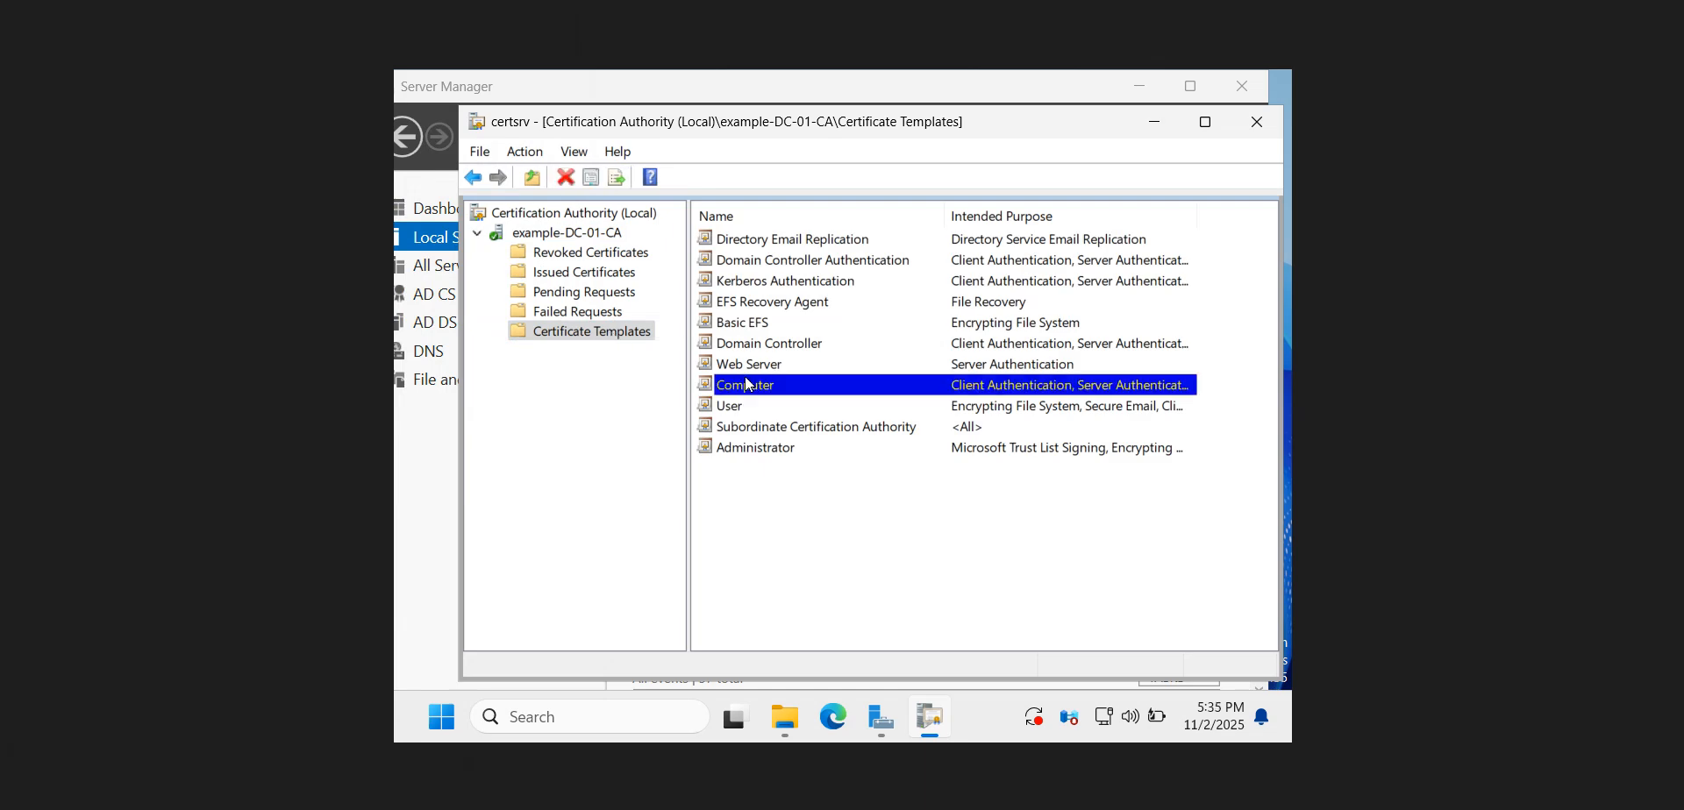
pyautogui.click(749, 309)
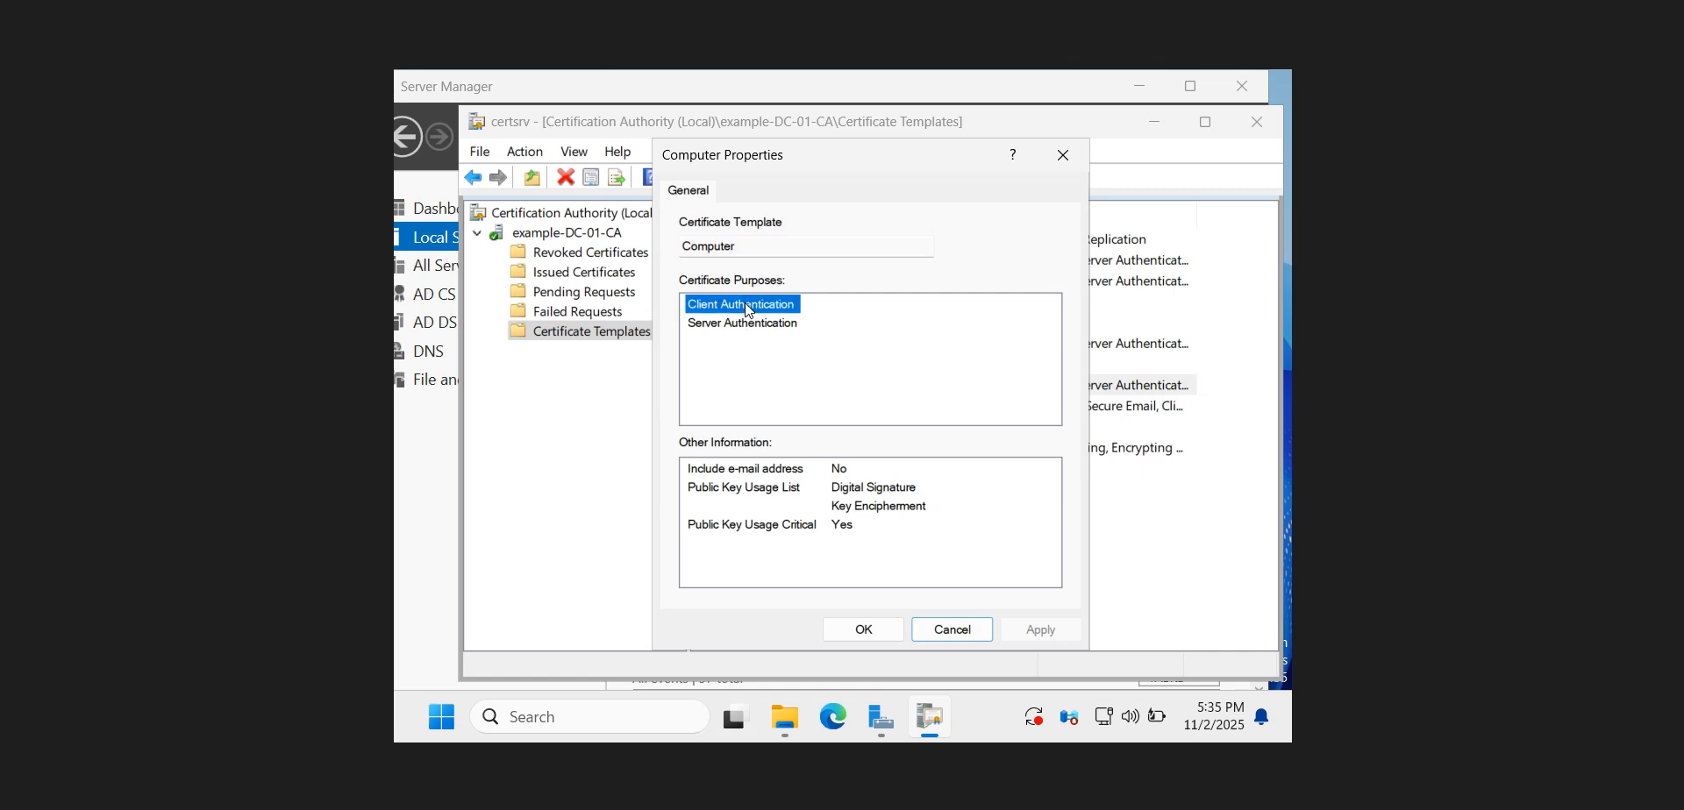
pyautogui.click(747, 324)
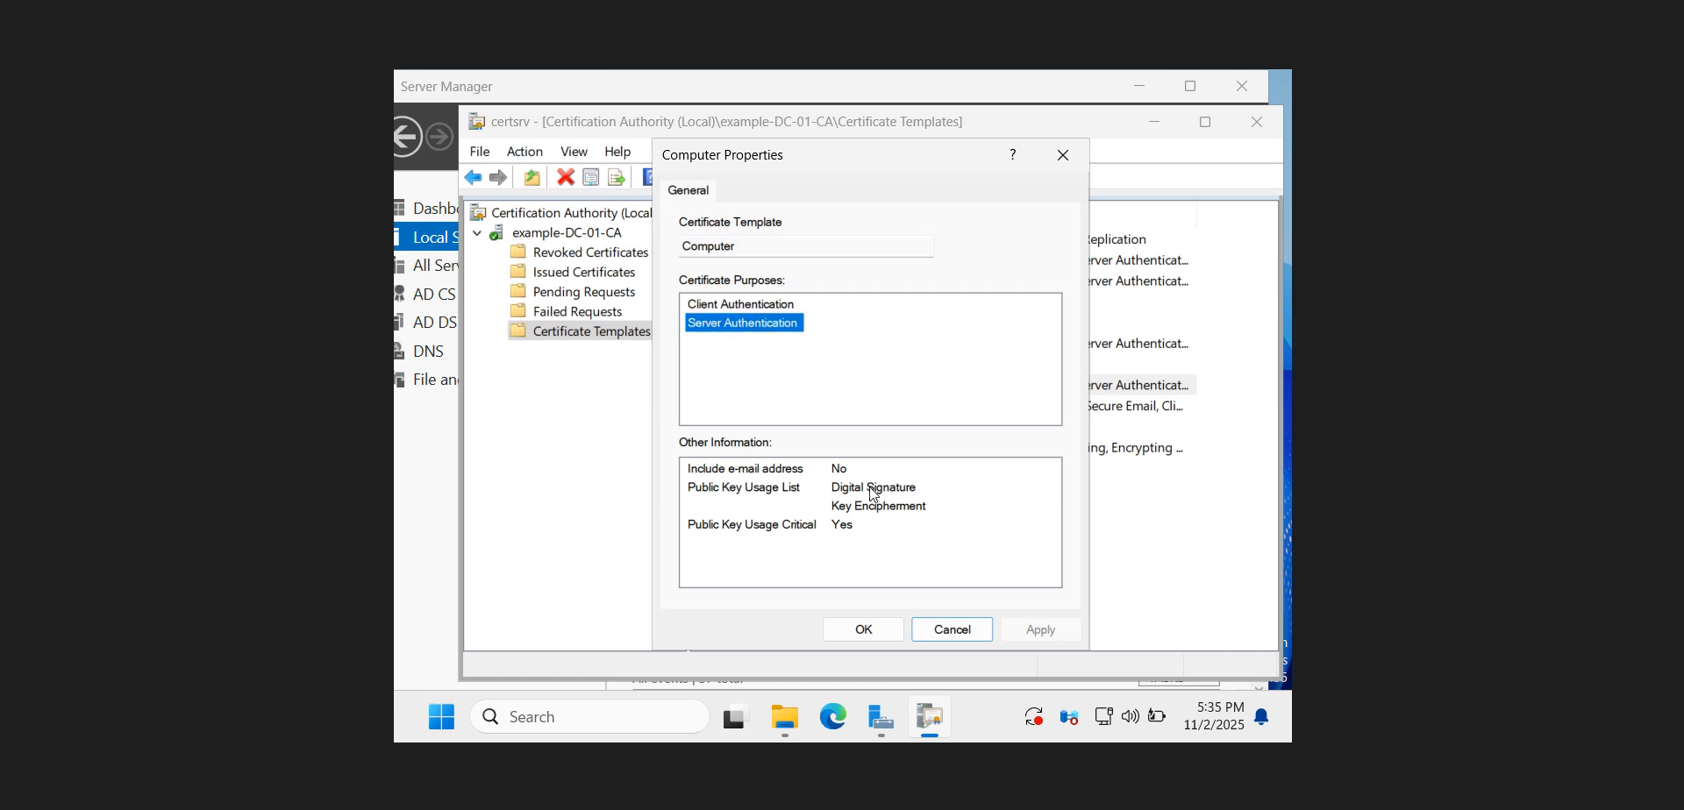
pyautogui.click(874, 495)
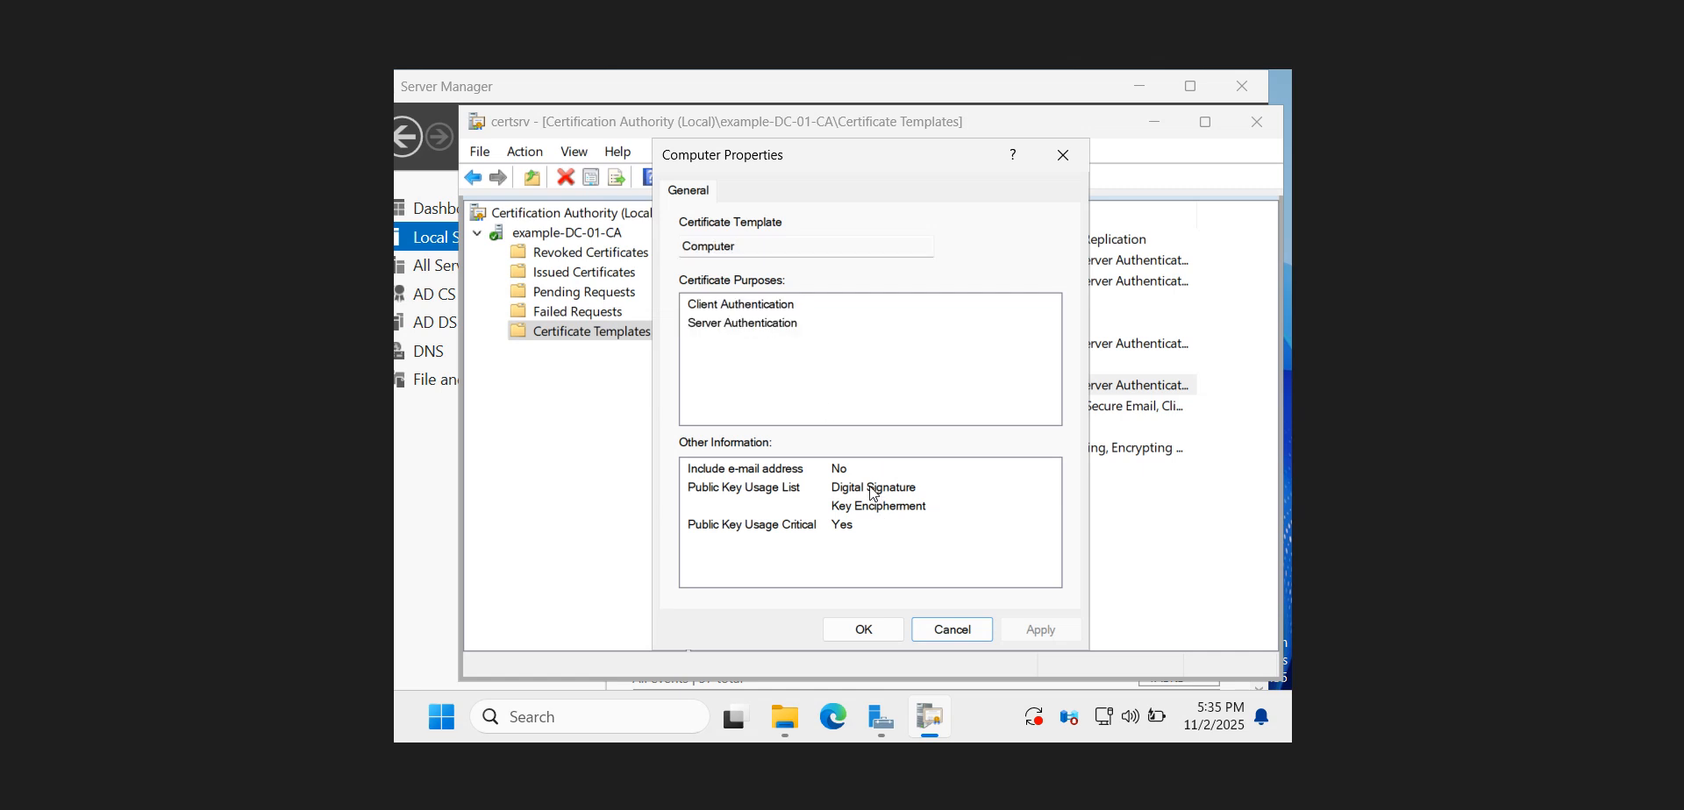
pyautogui.click(790, 528)
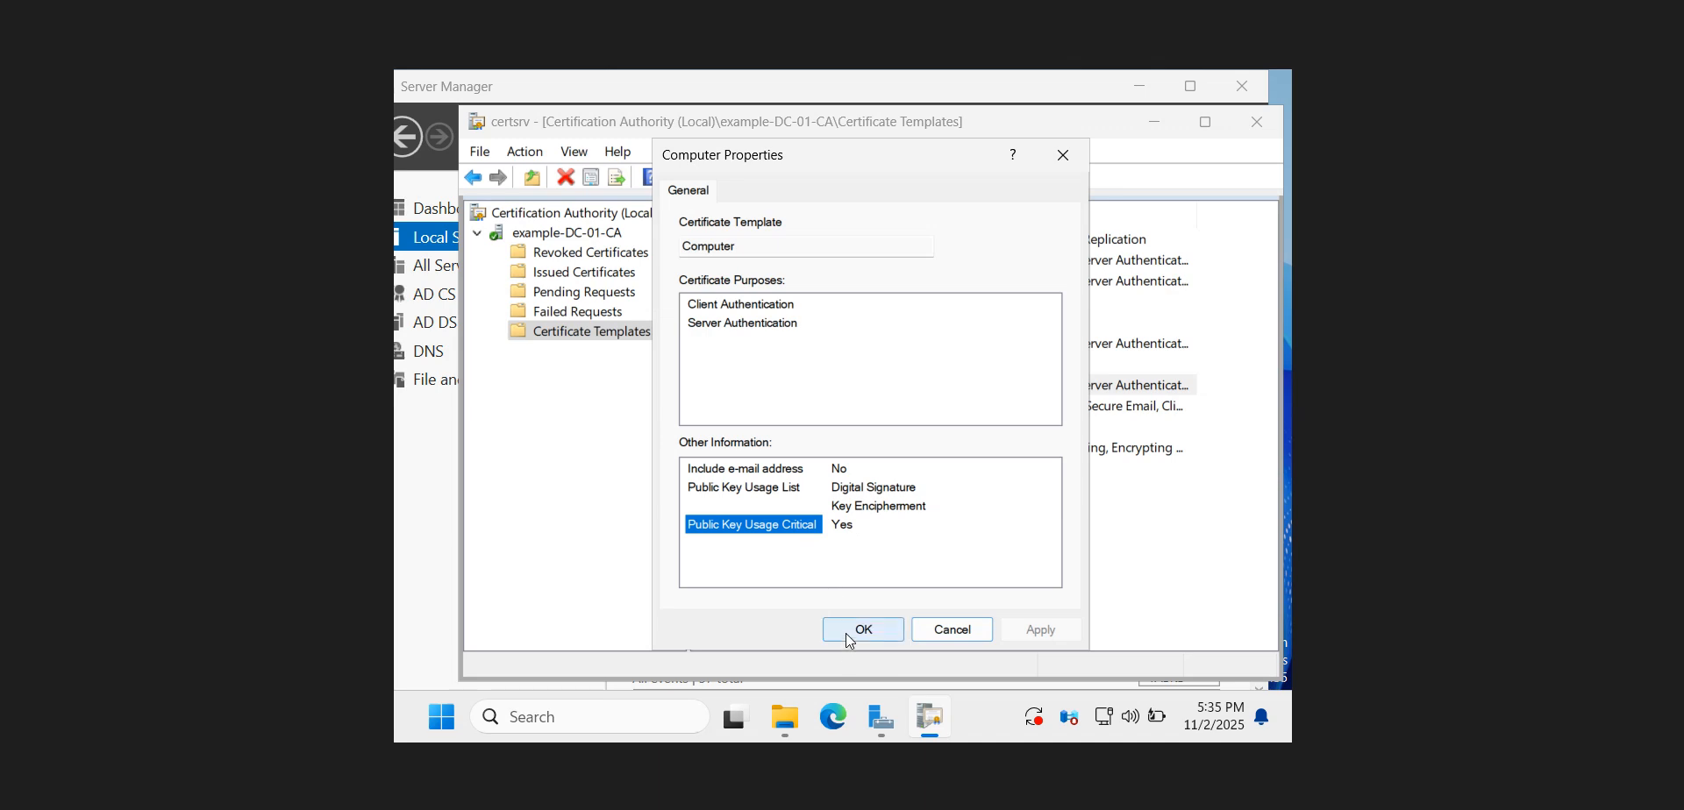
pyautogui.click(936, 633)
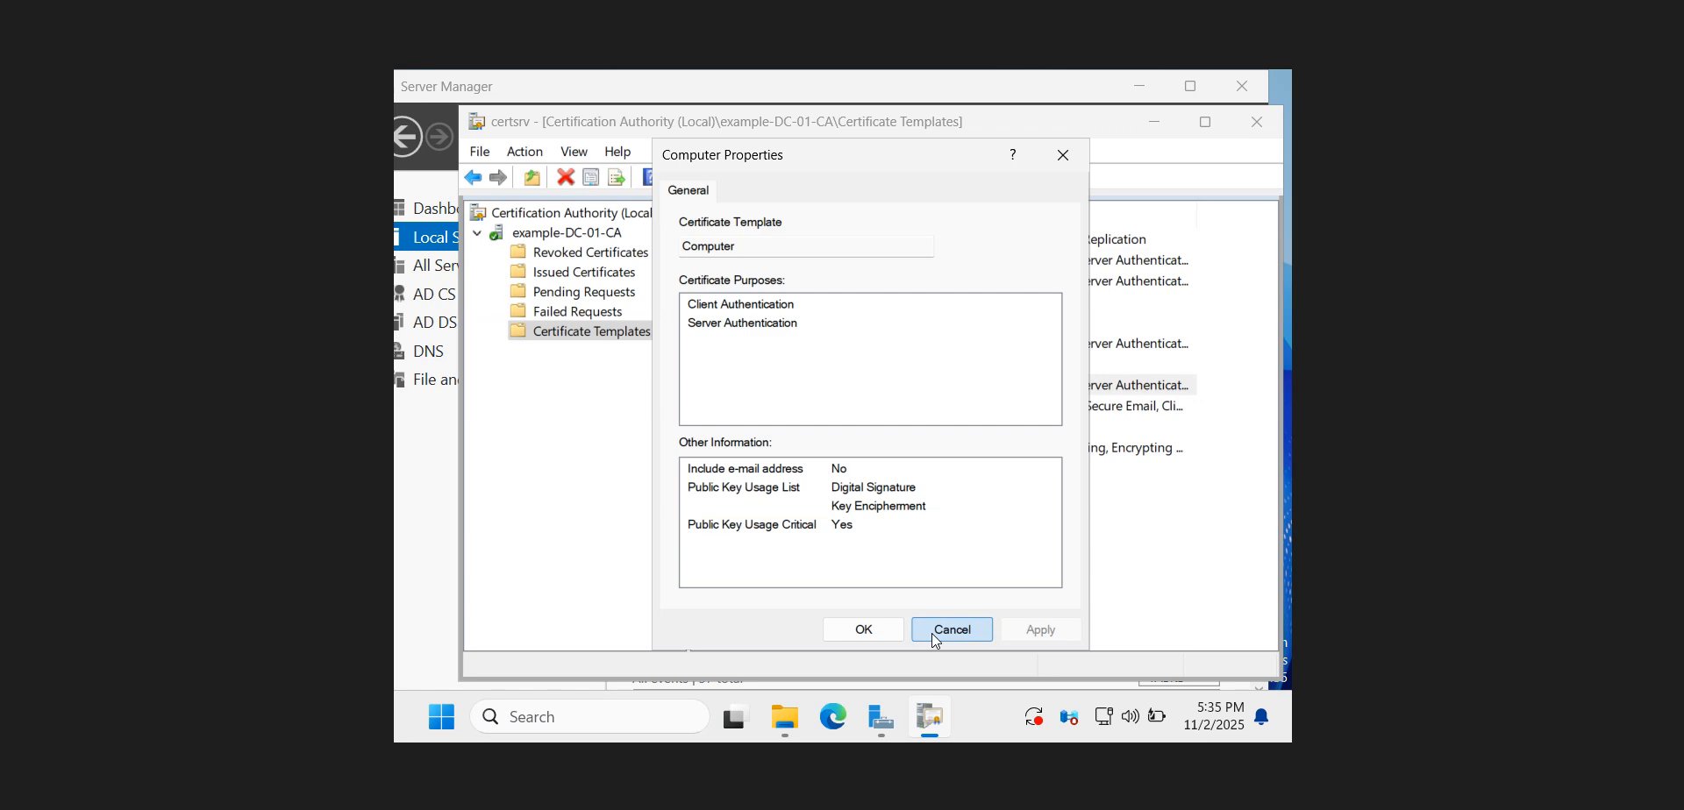
pyautogui.click(579, 233)
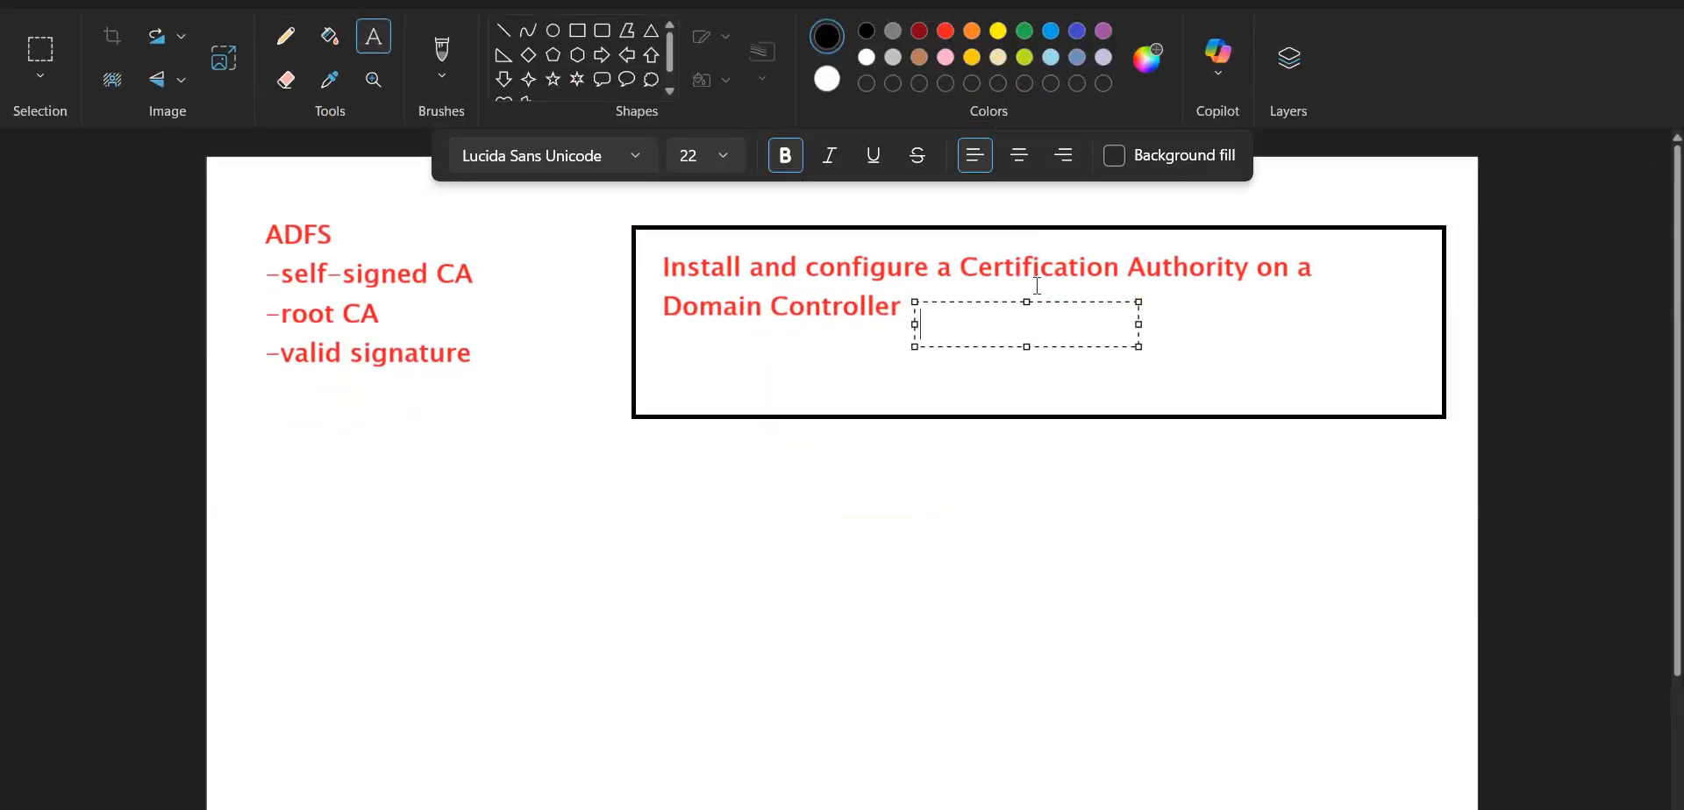
# Switch to the Paint notes and place a text box beside the words "Domain Controller" inside the black frame
pyautogui.click(1043, 271)
pyautogui.click(949, 307)
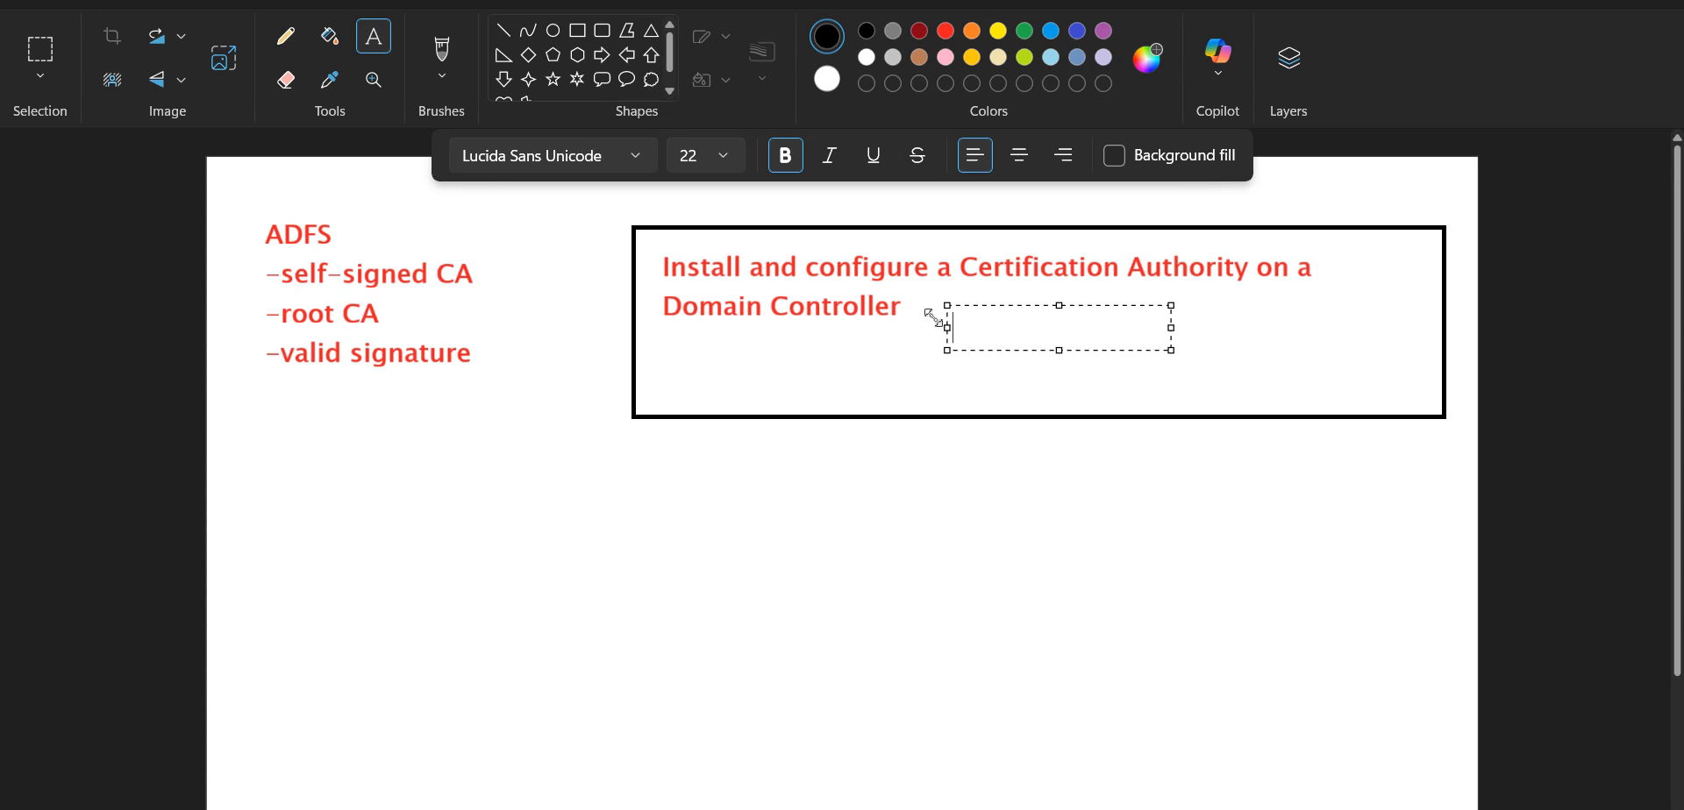
pyautogui.moveTo(947, 305); pyautogui.dragTo(940, 314)
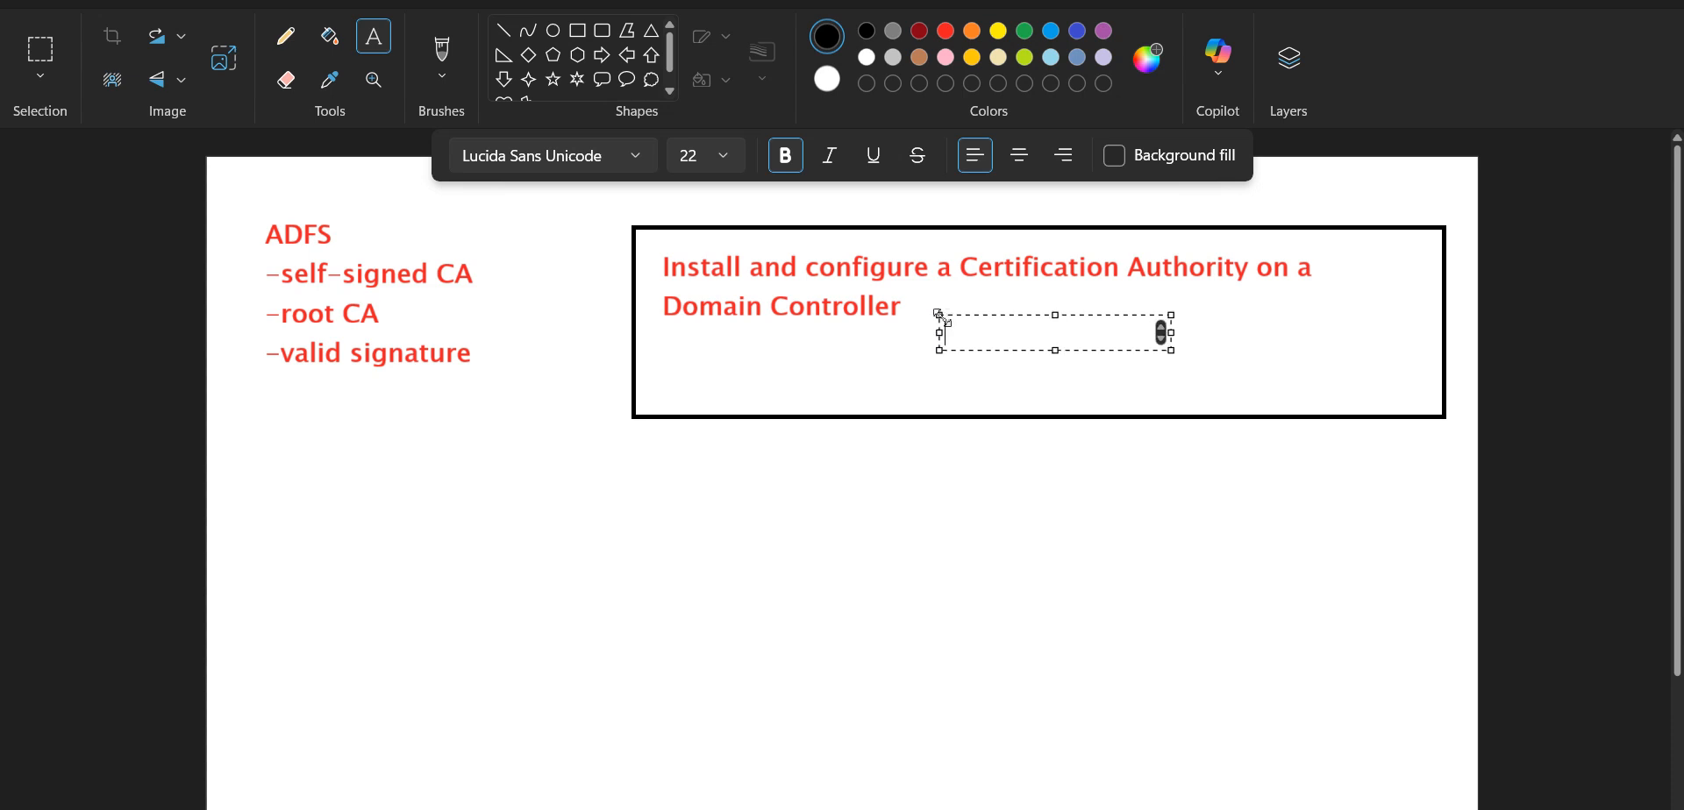